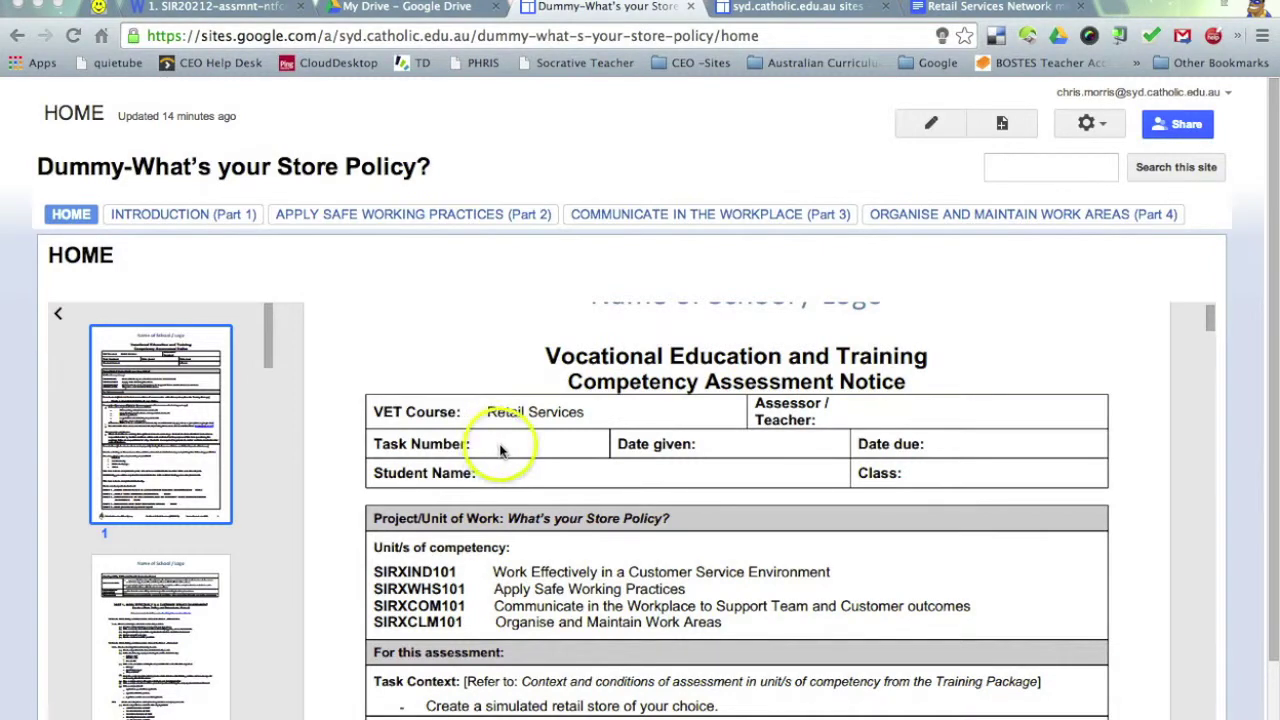
Scroll through the existing site's page to review its content.
{"action": "scroll", "coordinate": [500, 449], "scroll_direction": "up", "scroll_amount": 2}
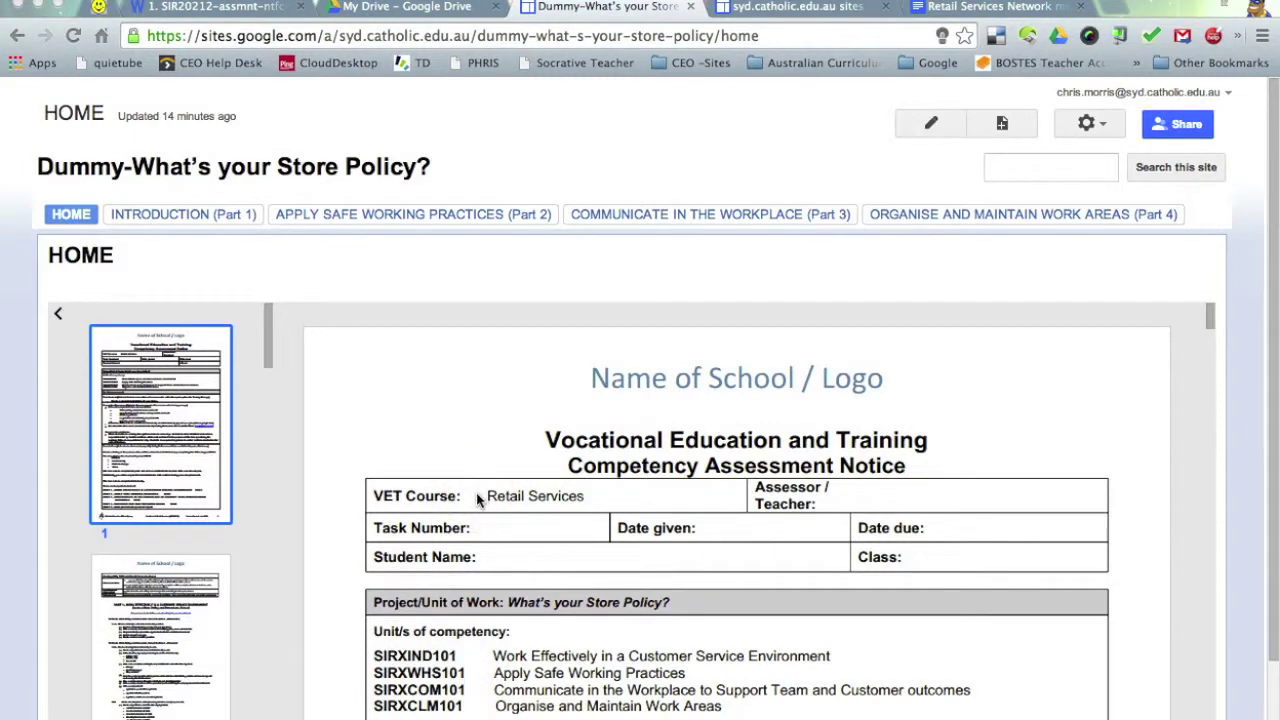
{"action": "left_click", "coordinate": [476, 495]}
{"action": "scroll", "coordinate": [594, 463], "scroll_direction": "down", "scroll_amount": 4}
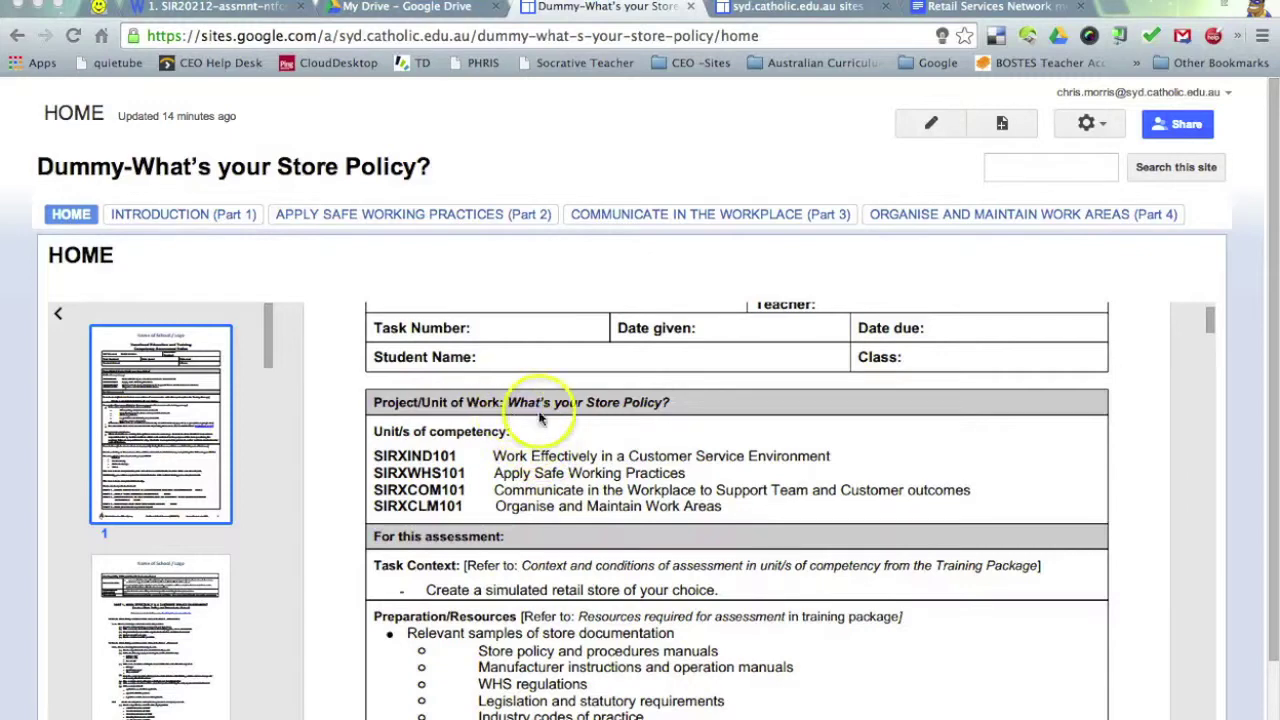
{"action": "scroll", "coordinate": [600, 428], "scroll_direction": "up", "scroll_amount": 4}
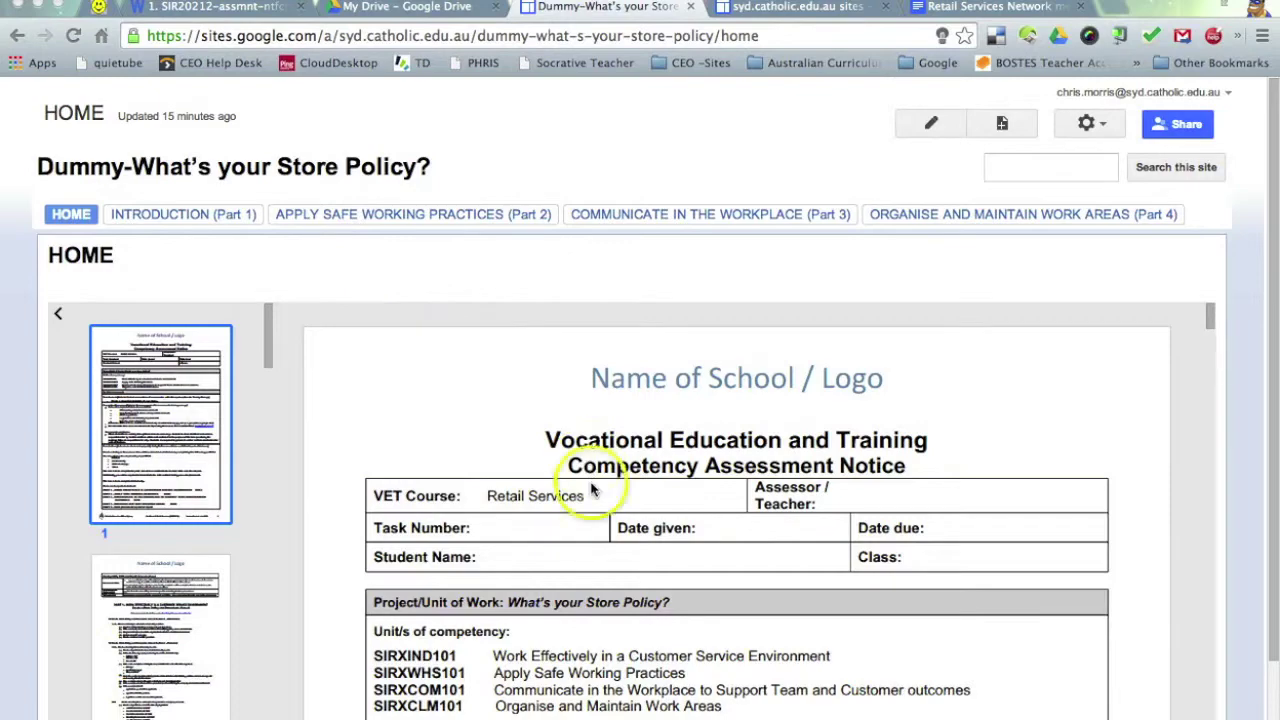
{"action": "scroll", "coordinate": [588, 490], "scroll_direction": "down", "scroll_amount": 10}
{"action": "scroll", "coordinate": [590, 490], "scroll_direction": "up", "scroll_amount": 1}
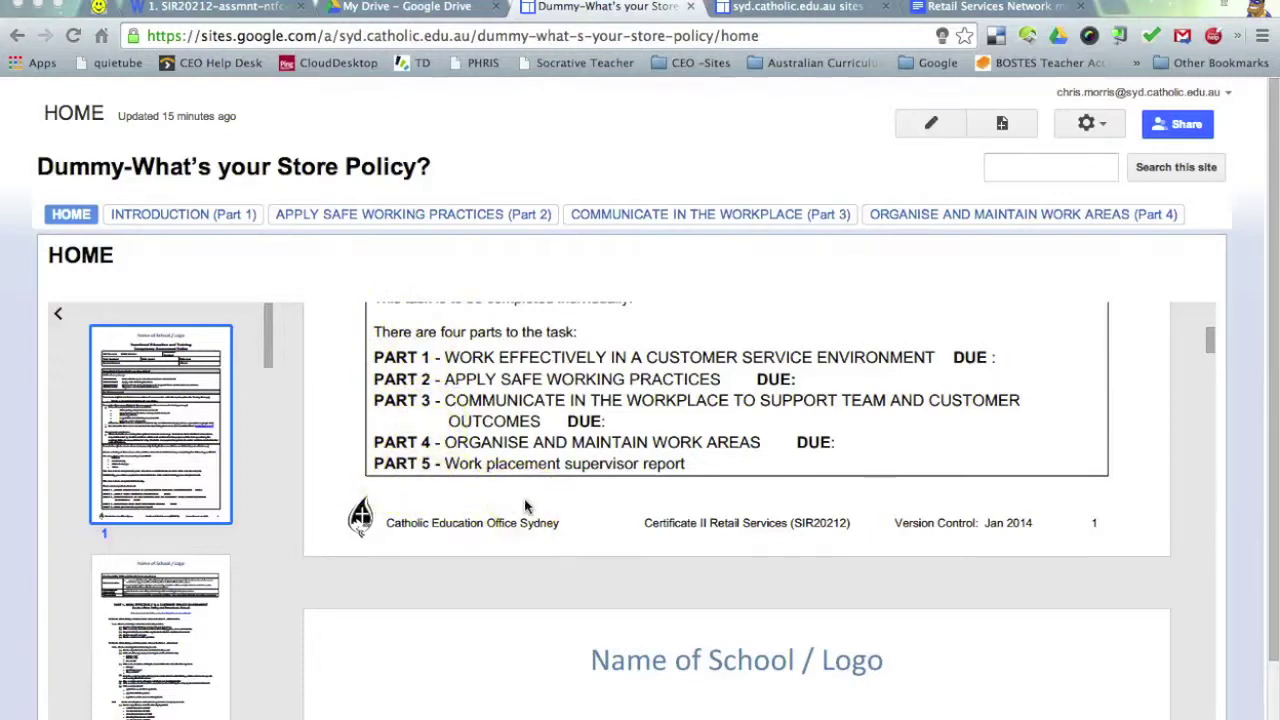
{"action": "scroll", "coordinate": [528, 502], "scroll_direction": "up", "scroll_amount": 5}
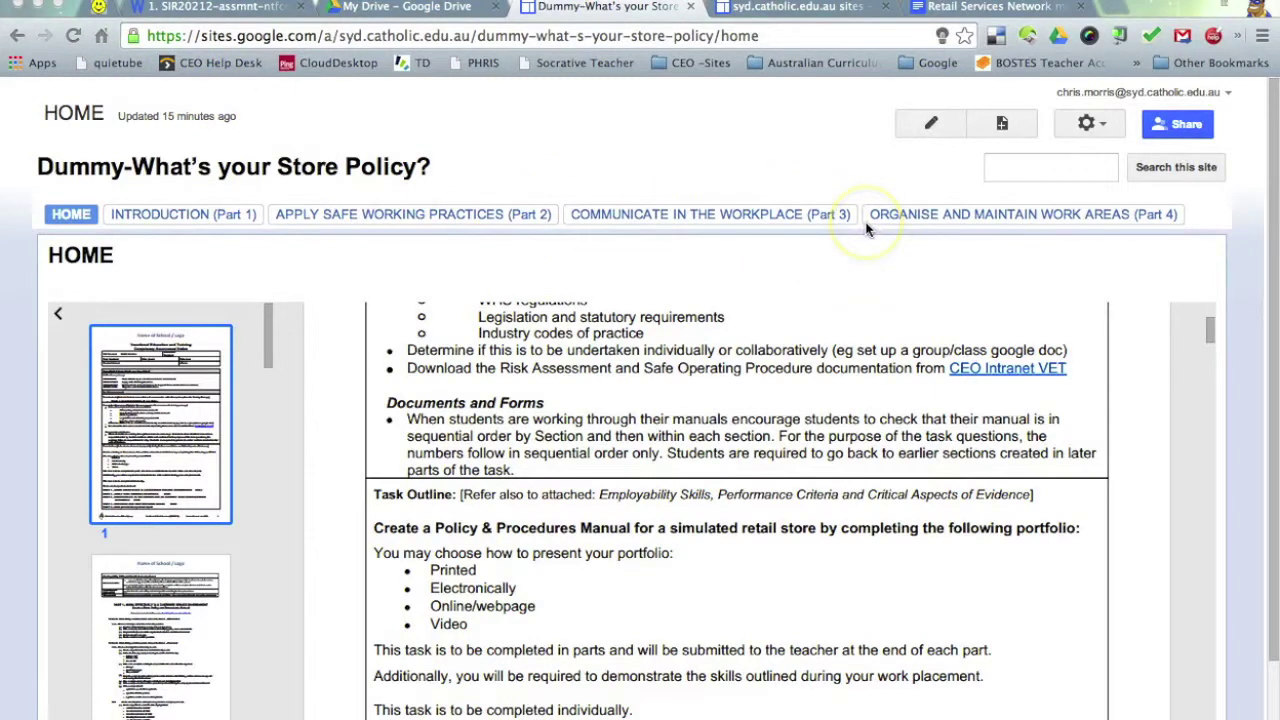
Show the Introduction (Part 1) dropdown's subpages 1.1–1.3, then switch to the My Drive tab.
{"action": "mouse_move", "coordinate": [293, 225]}
{"action": "mouse_move", "coordinate": [194, 220]}
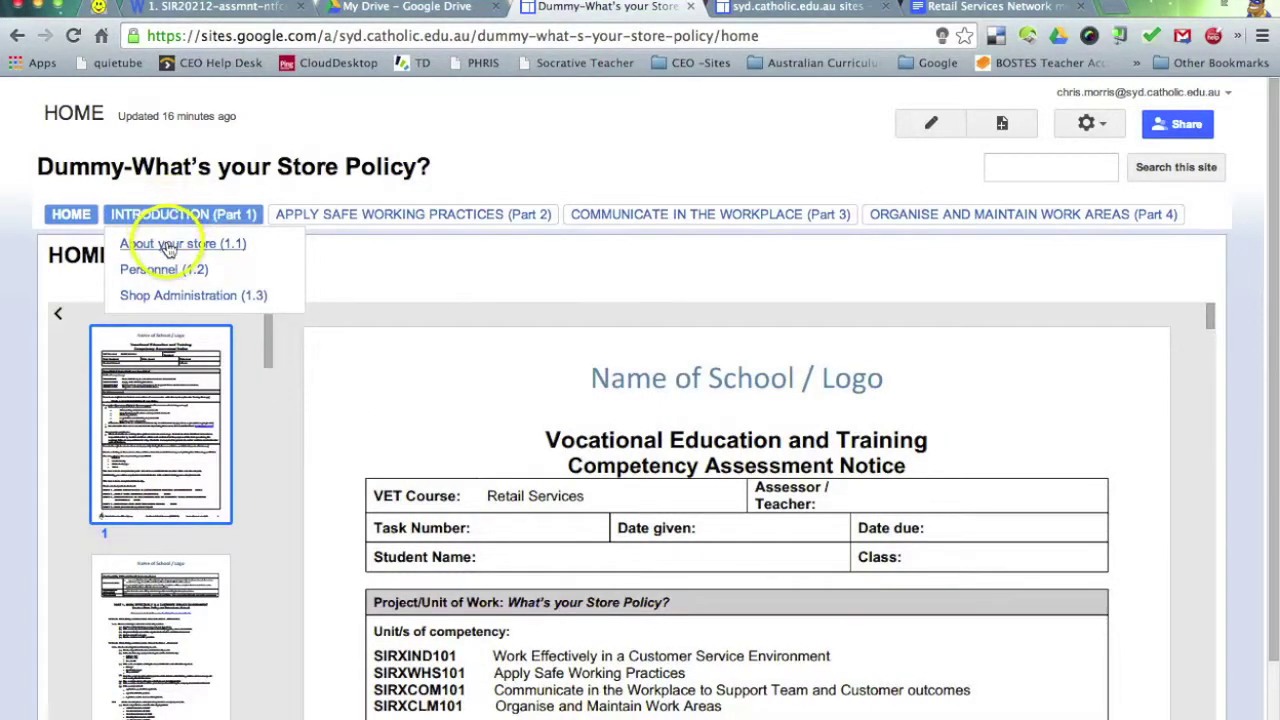
{"action": "left_click", "coordinate": [170, 224]}
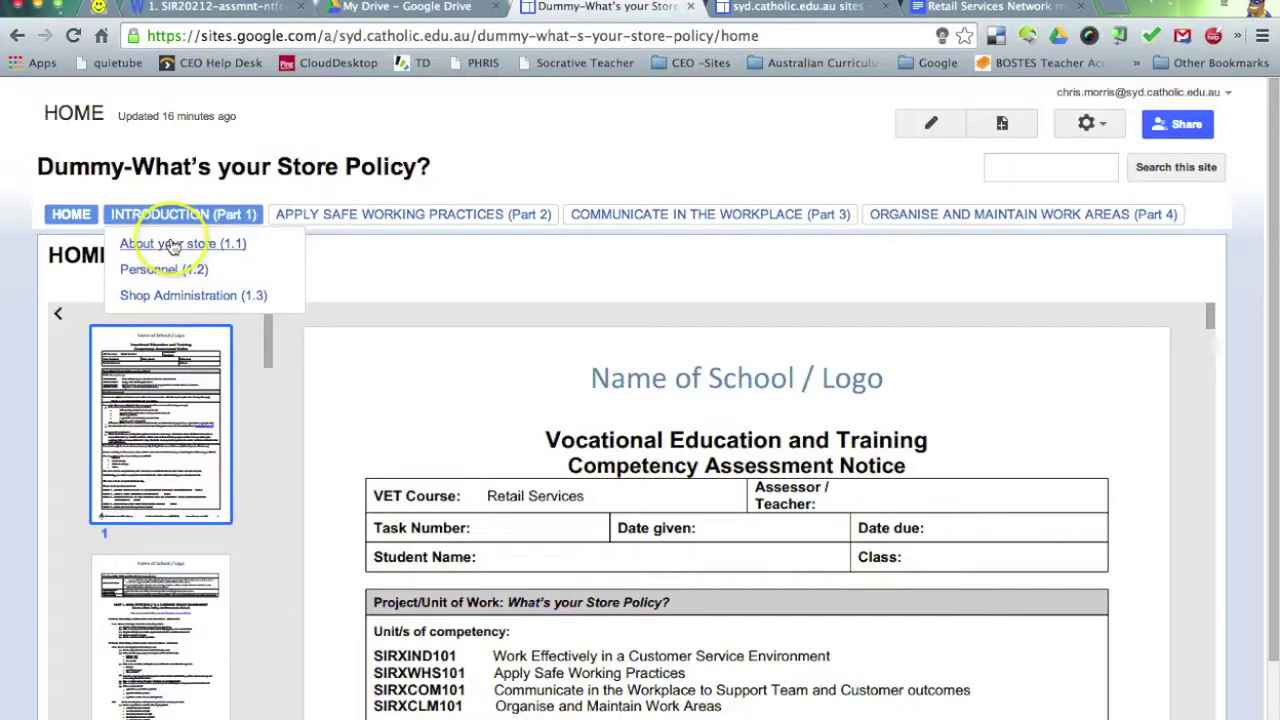
{"action": "left_click", "coordinate": [178, 248]}
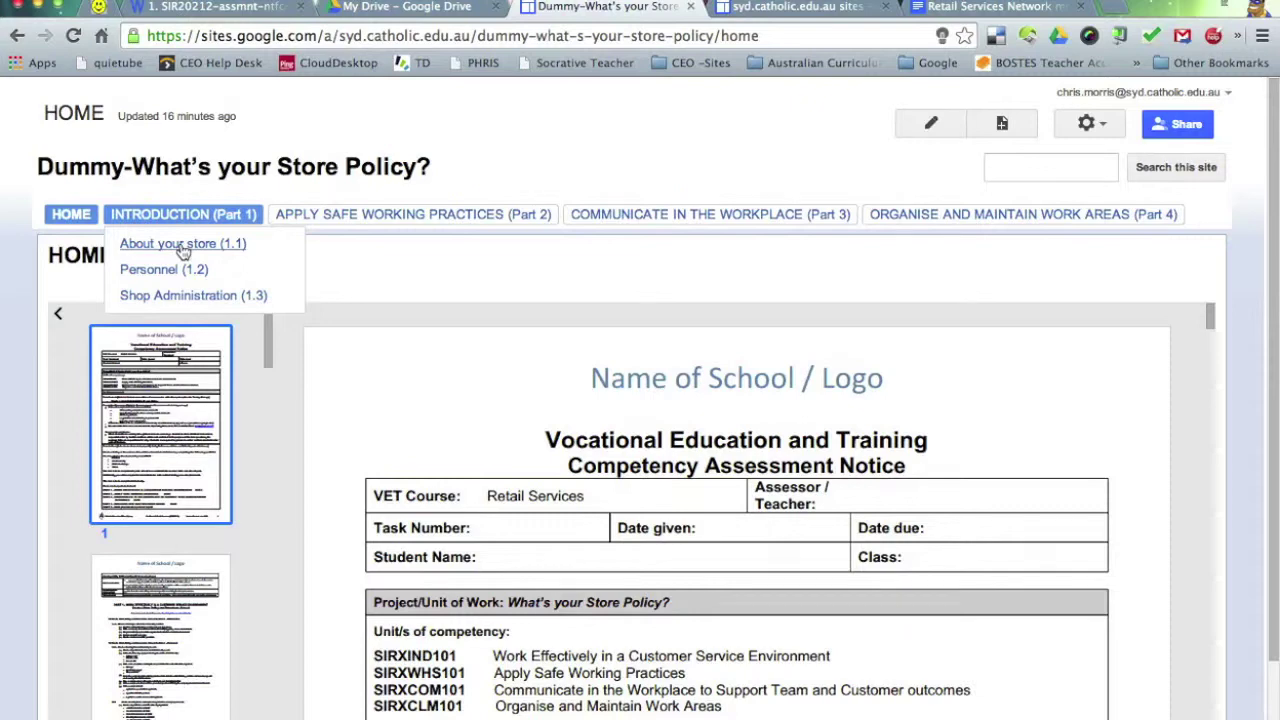
{"action": "left_click", "coordinate": [177, 236]}
{"action": "left_click", "coordinate": [415, 8]}
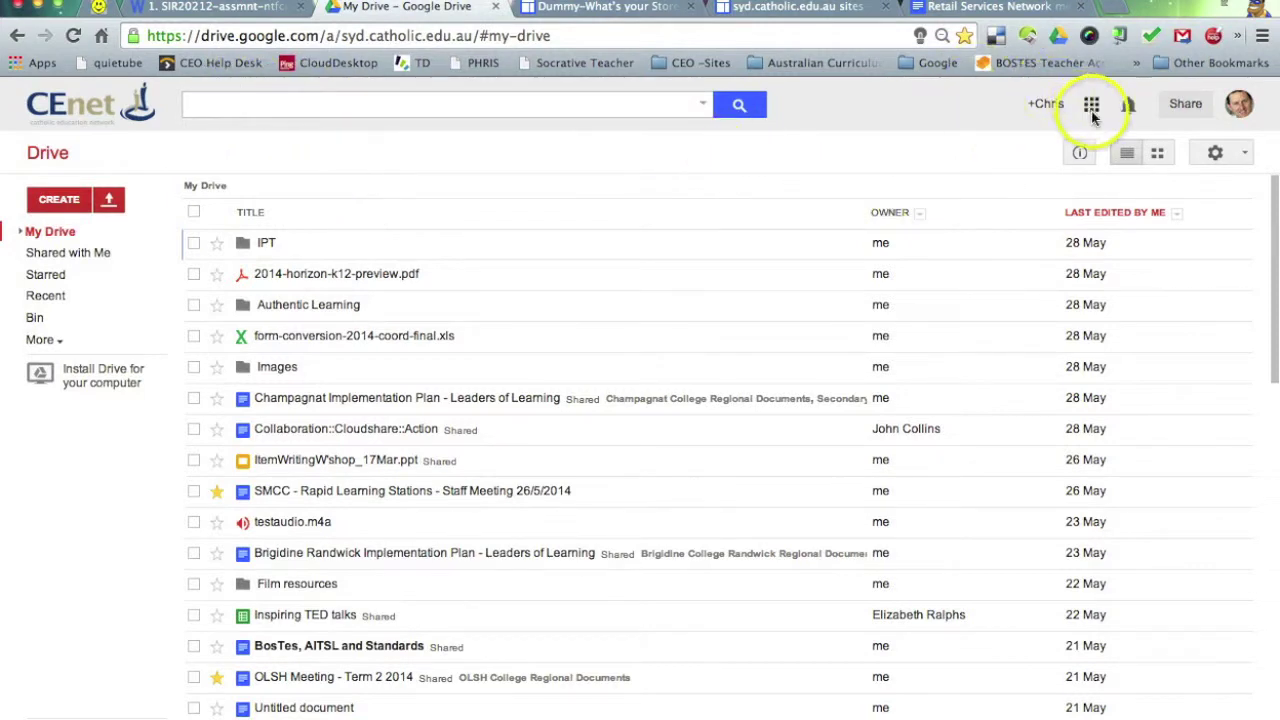
Launch Google Sites from Drive's apps grid so the My Sites list appears.
{"action": "left_click", "coordinate": [1092, 108]}
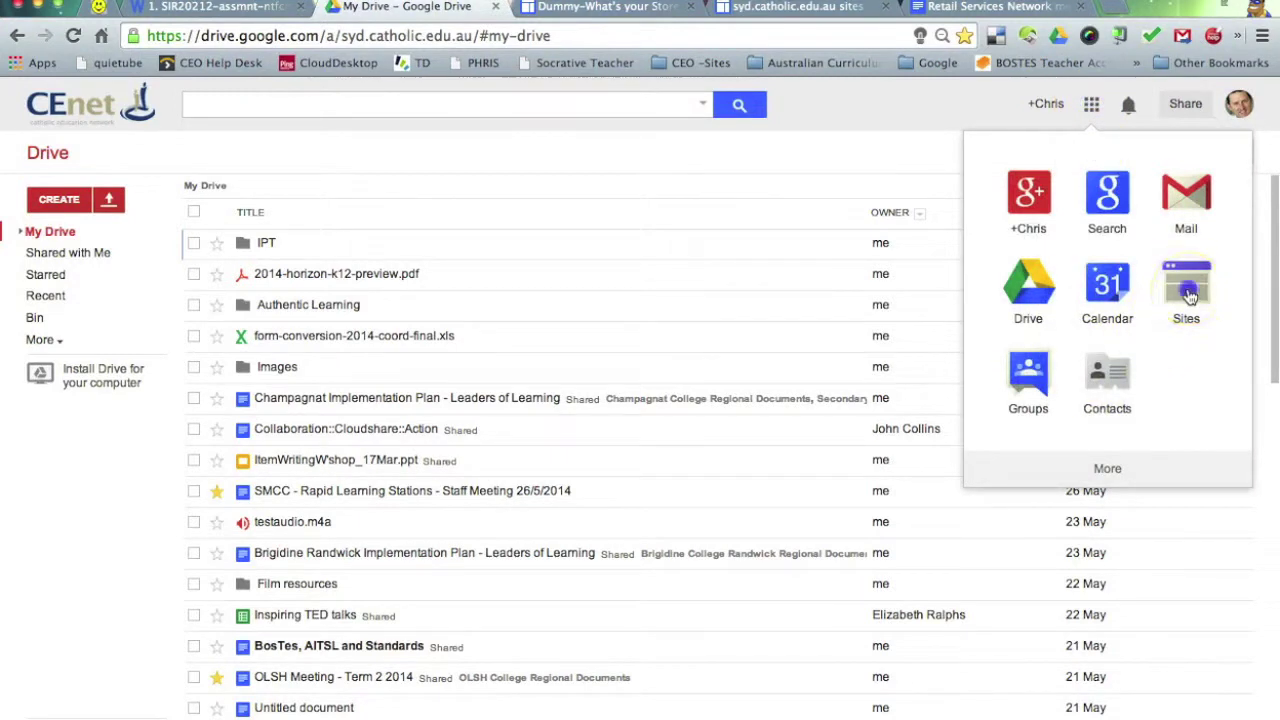
{"action": "left_click", "coordinate": [1189, 295]}
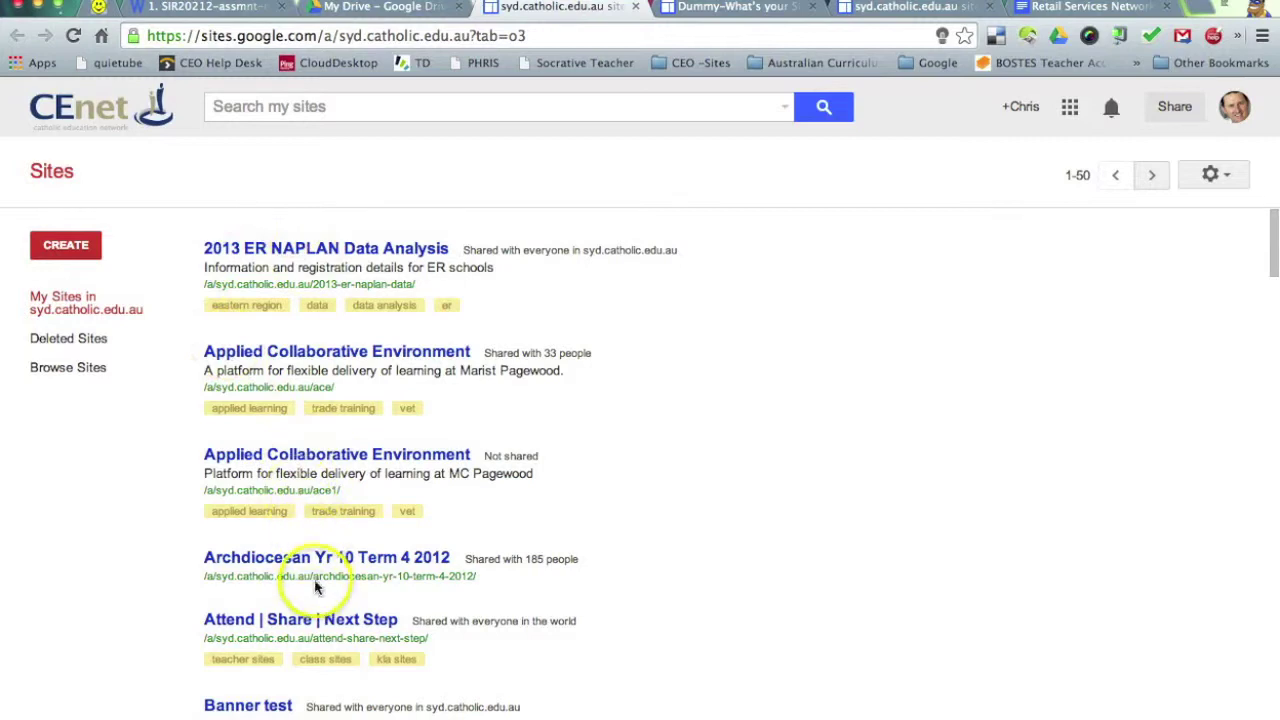
{"action": "left_click", "coordinate": [92, 378]}
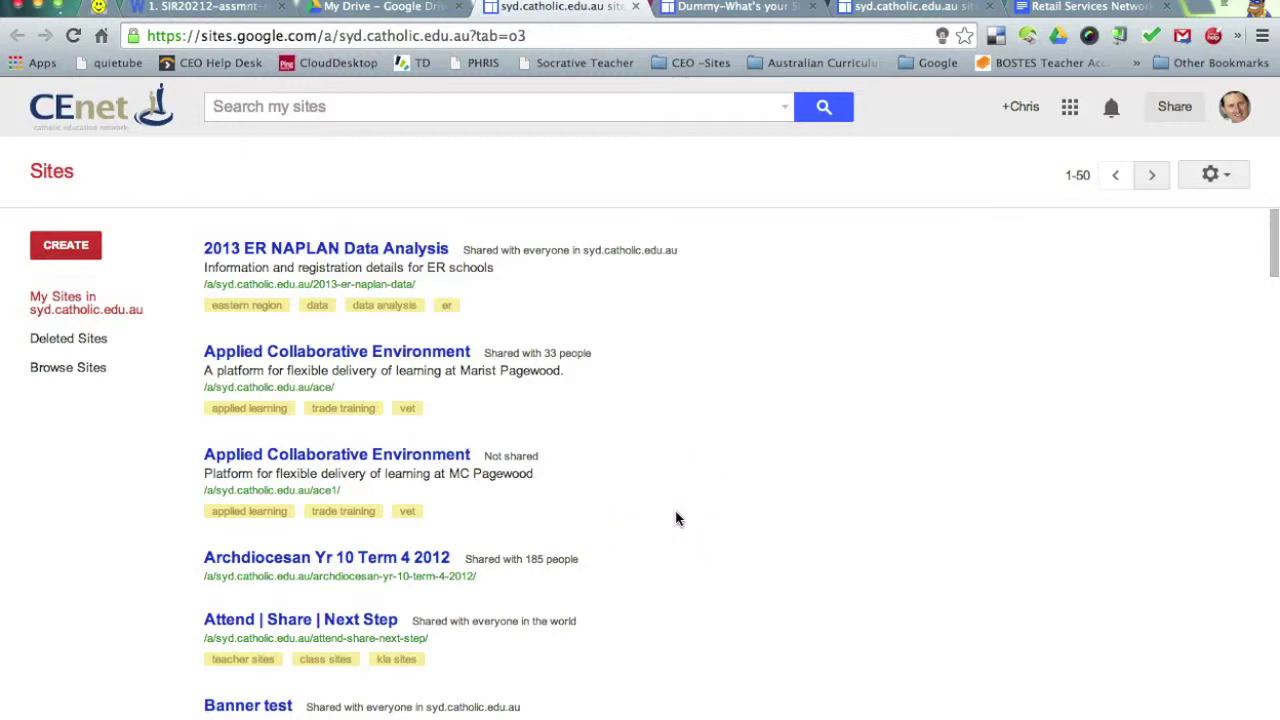
Begin a new site from the My Sites page with the CREATE button.
{"action": "scroll", "coordinate": [676, 518], "scroll_direction": "down", "scroll_amount": 1}
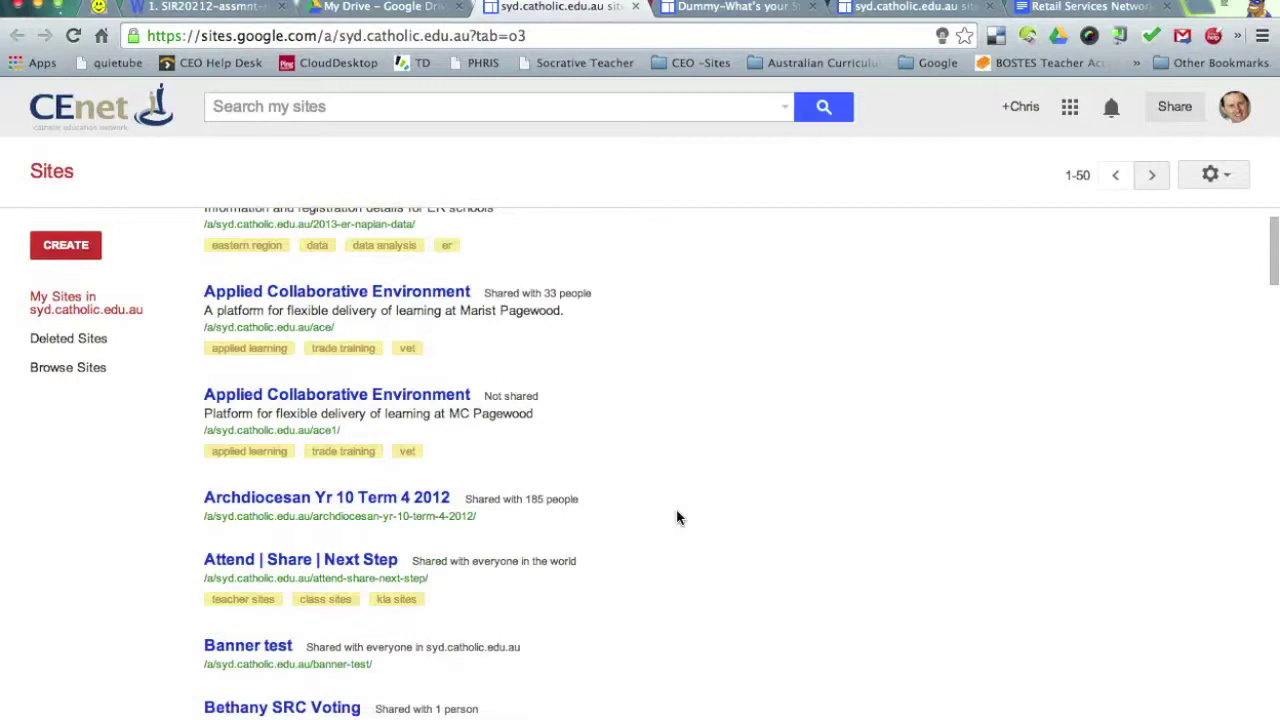
{"action": "scroll", "coordinate": [676, 518], "scroll_direction": "up", "scroll_amount": 1}
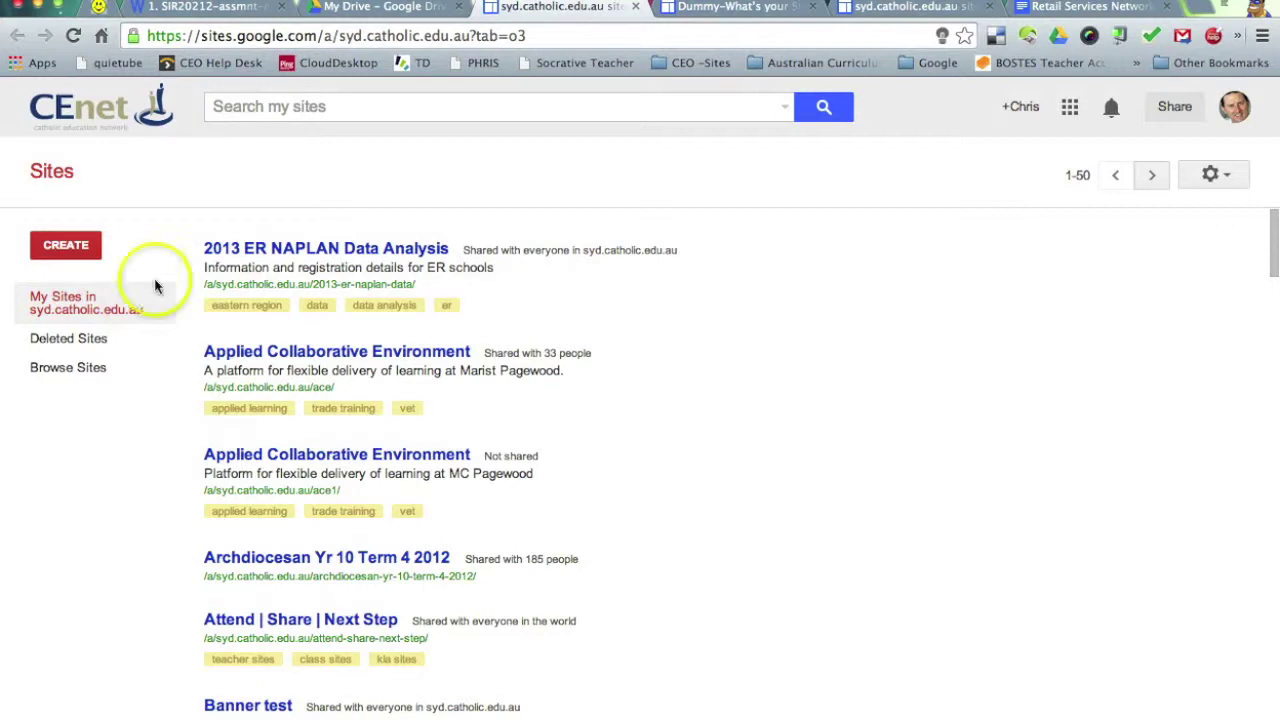
{"action": "left_click", "coordinate": [80, 254]}
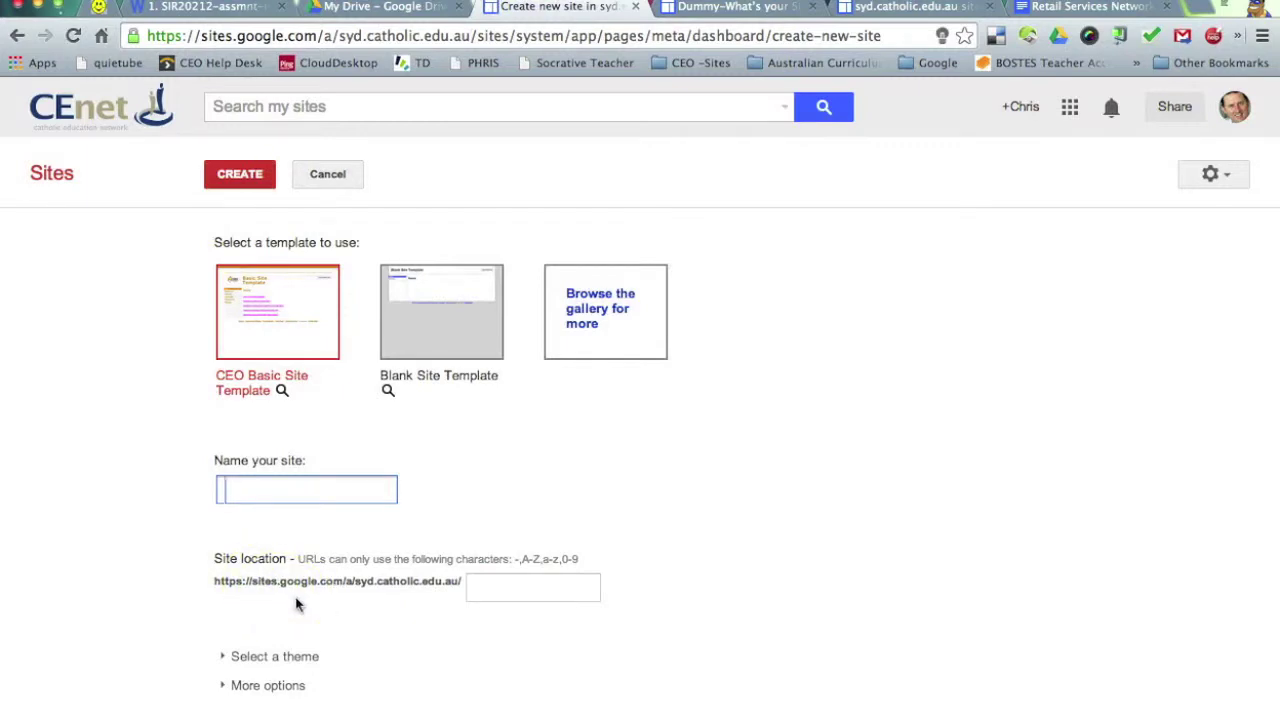
Name the site 'ePortfolio-What's your Store Policy?', check its URL slug, and choose Blank Site Template.
{"action": "type", "text": "ePortfolio-"}
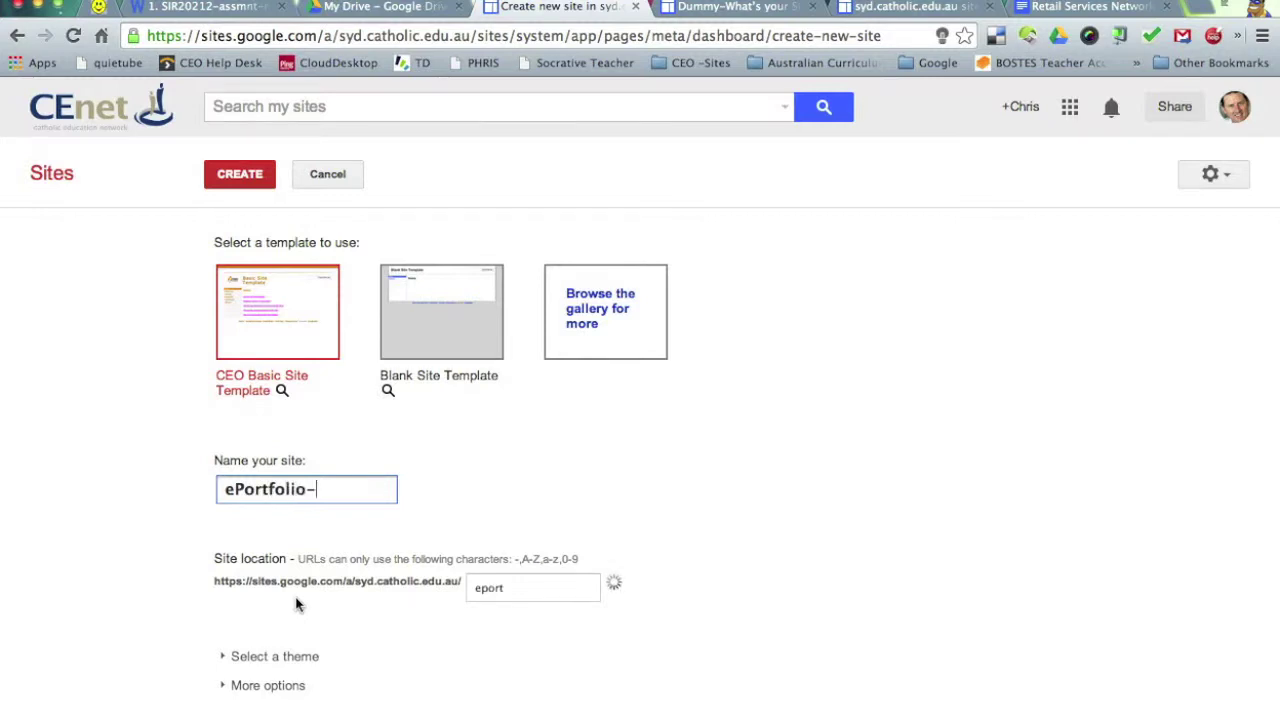
{"action": "type", "text": "What's your"}
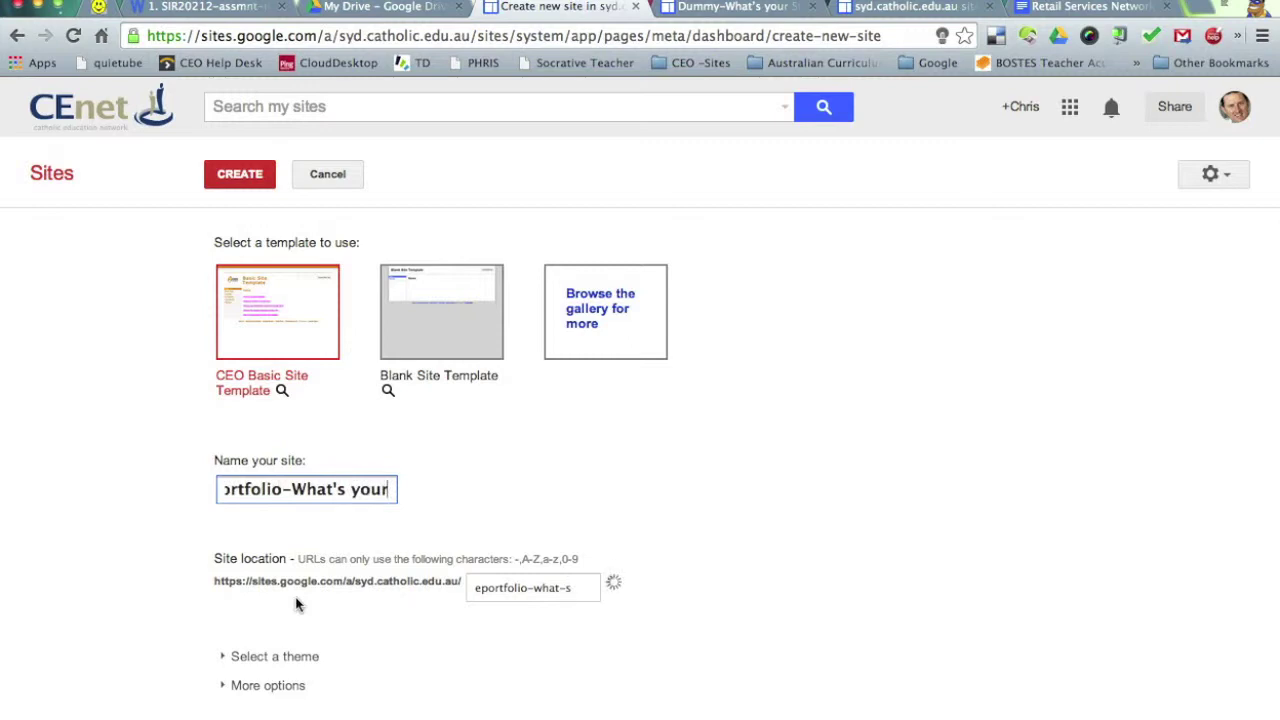
{"action": "type", "text": " Store Policy?"}
{"action": "left_click", "coordinate": [491, 592]}
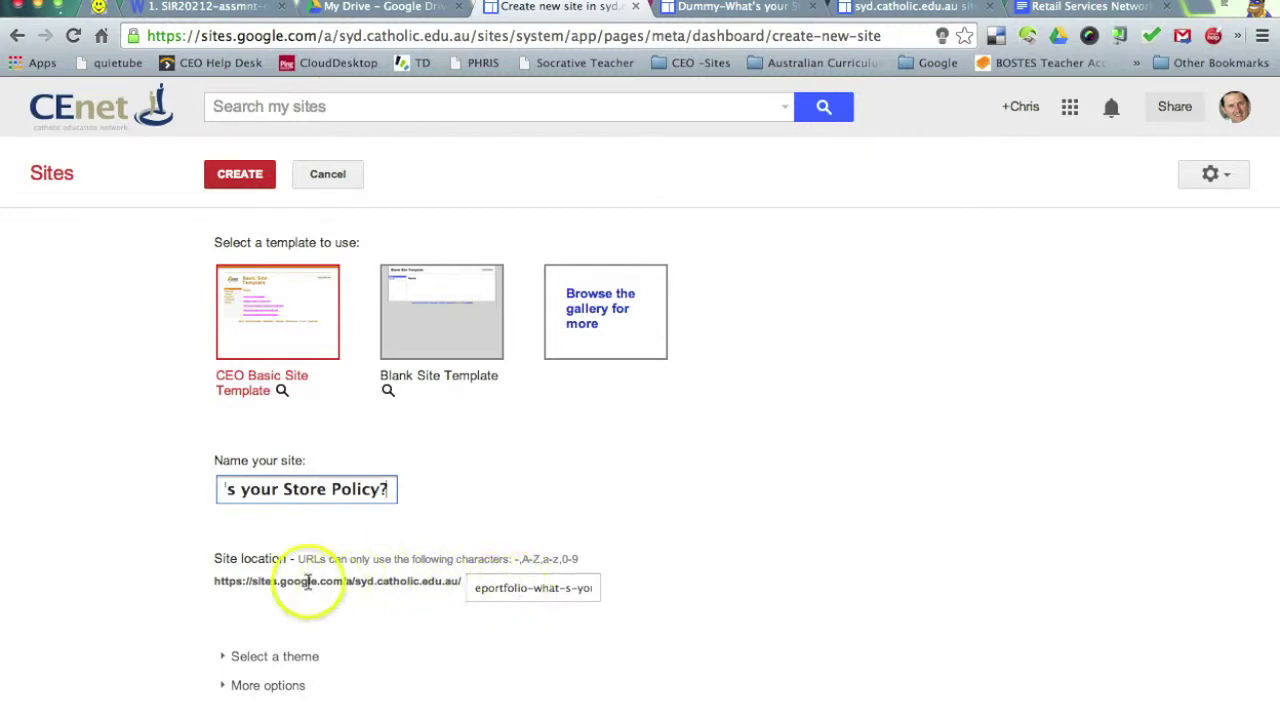
{"action": "left_click_drag", "start_coordinate": [480, 590], "coordinate": [631, 594]}
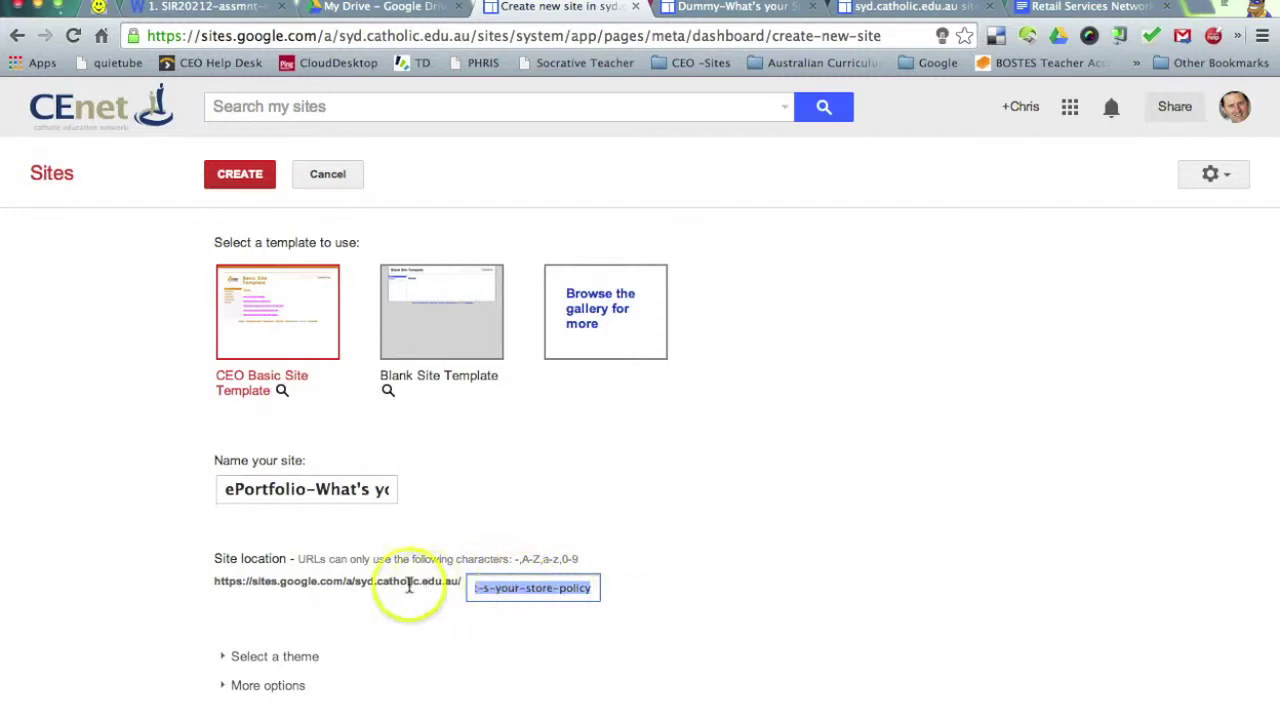
{"action": "left_click", "coordinate": [446, 336]}
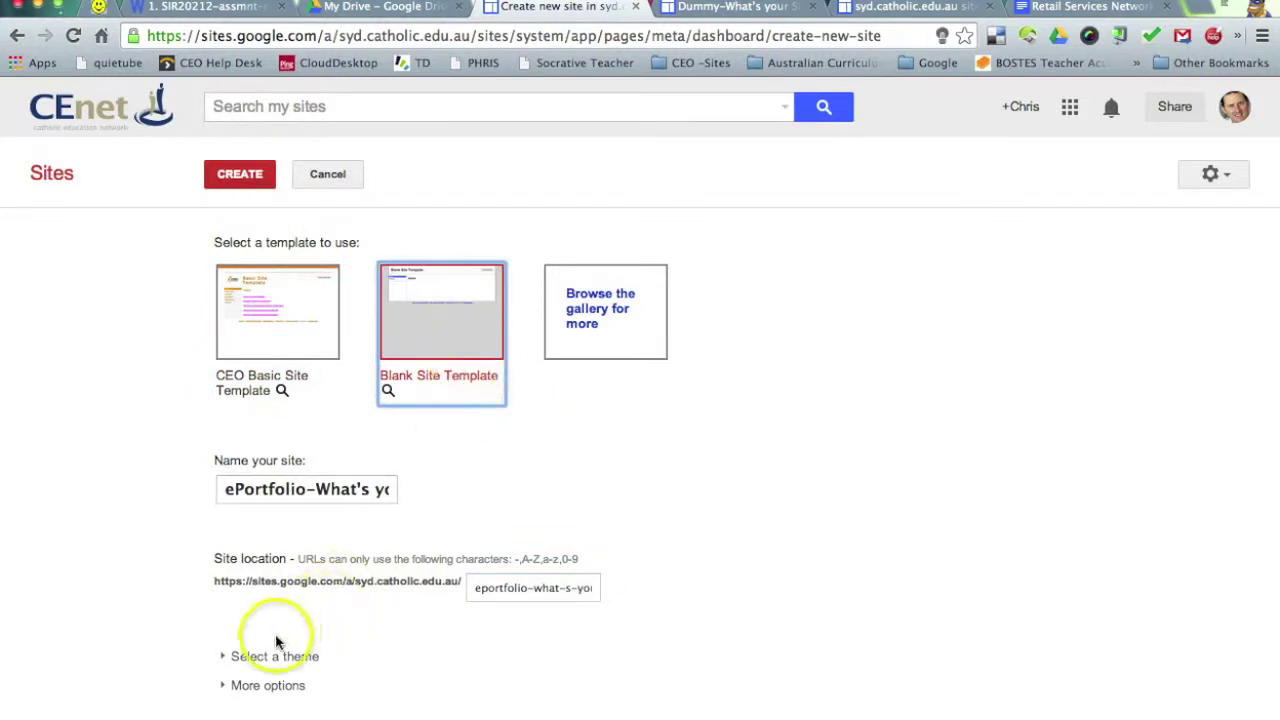
{"action": "left_click", "coordinate": [226, 656]}
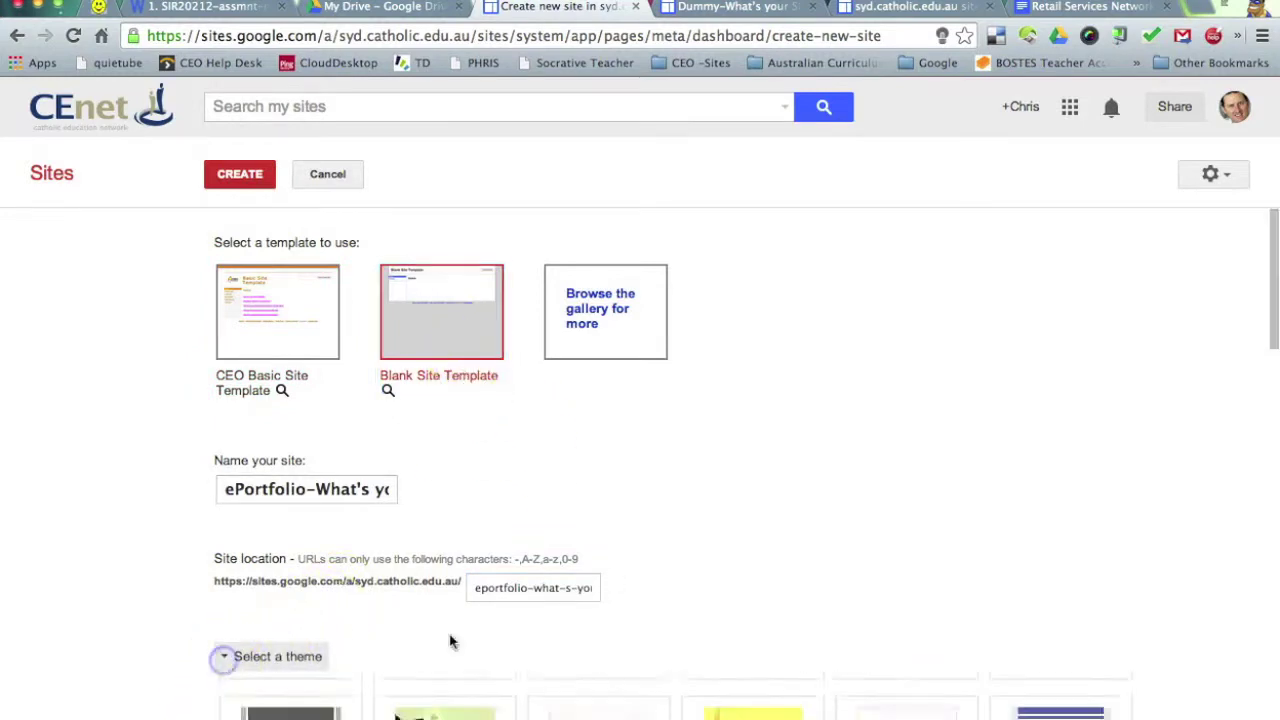
Choose the Toothpaste theme and expand More options to reveal the site categories field.
{"action": "scroll", "coordinate": [880, 503], "scroll_direction": "down", "scroll_amount": 1}
{"action": "scroll", "coordinate": [880, 503], "scroll_direction": "down", "scroll_amount": 5}
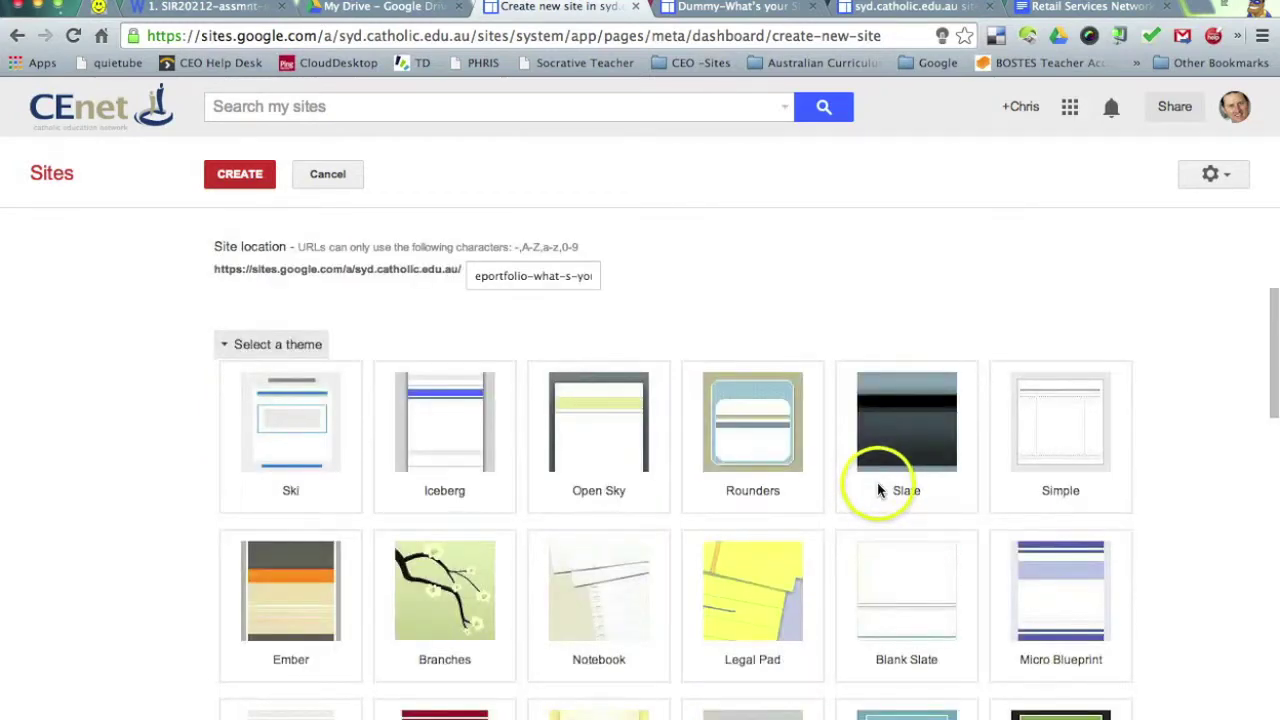
{"action": "scroll", "coordinate": [877, 482], "scroll_direction": "down", "scroll_amount": 20}
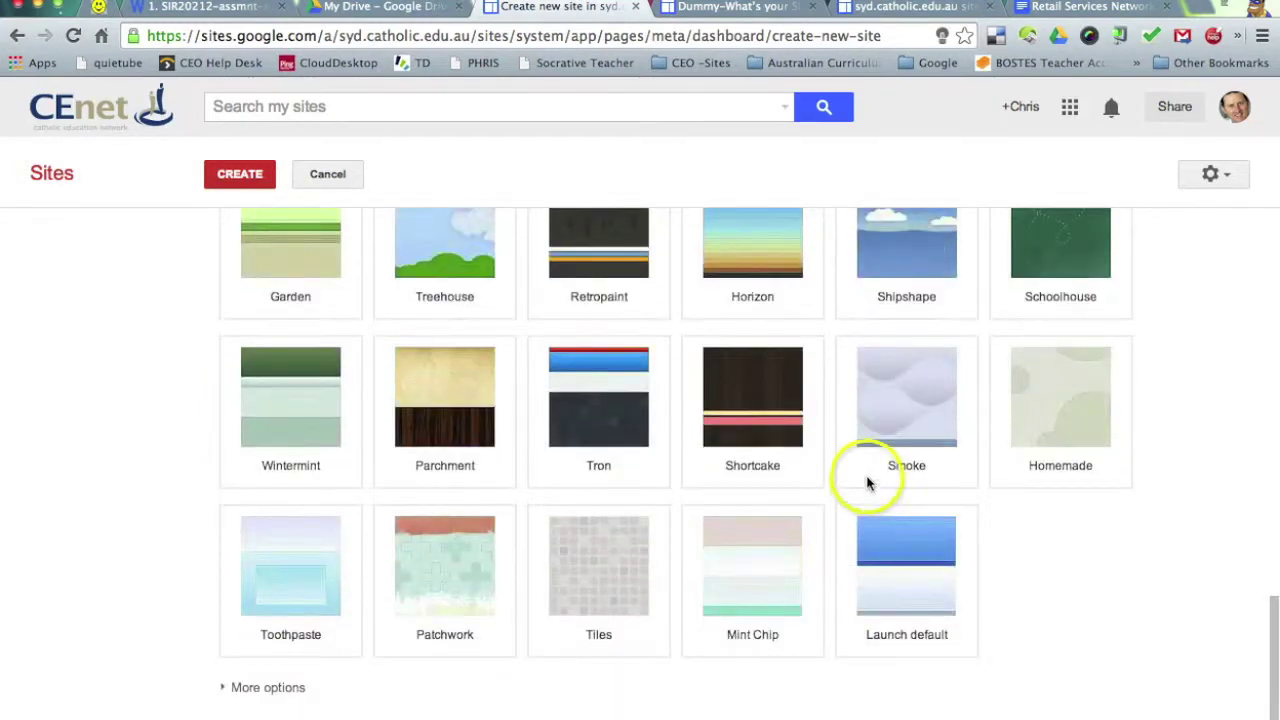
{"action": "scroll", "coordinate": [868, 485], "scroll_direction": "up", "scroll_amount": 6}
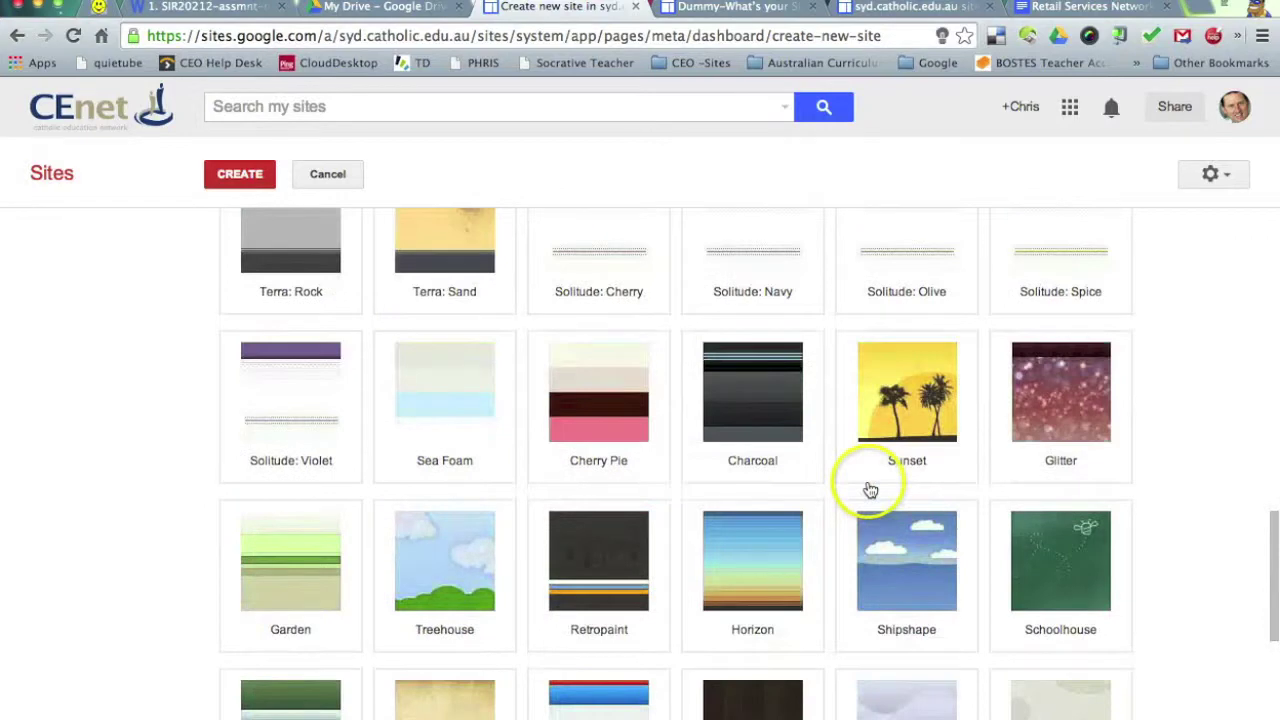
{"action": "scroll", "coordinate": [870, 490], "scroll_direction": "down", "scroll_amount": 6}
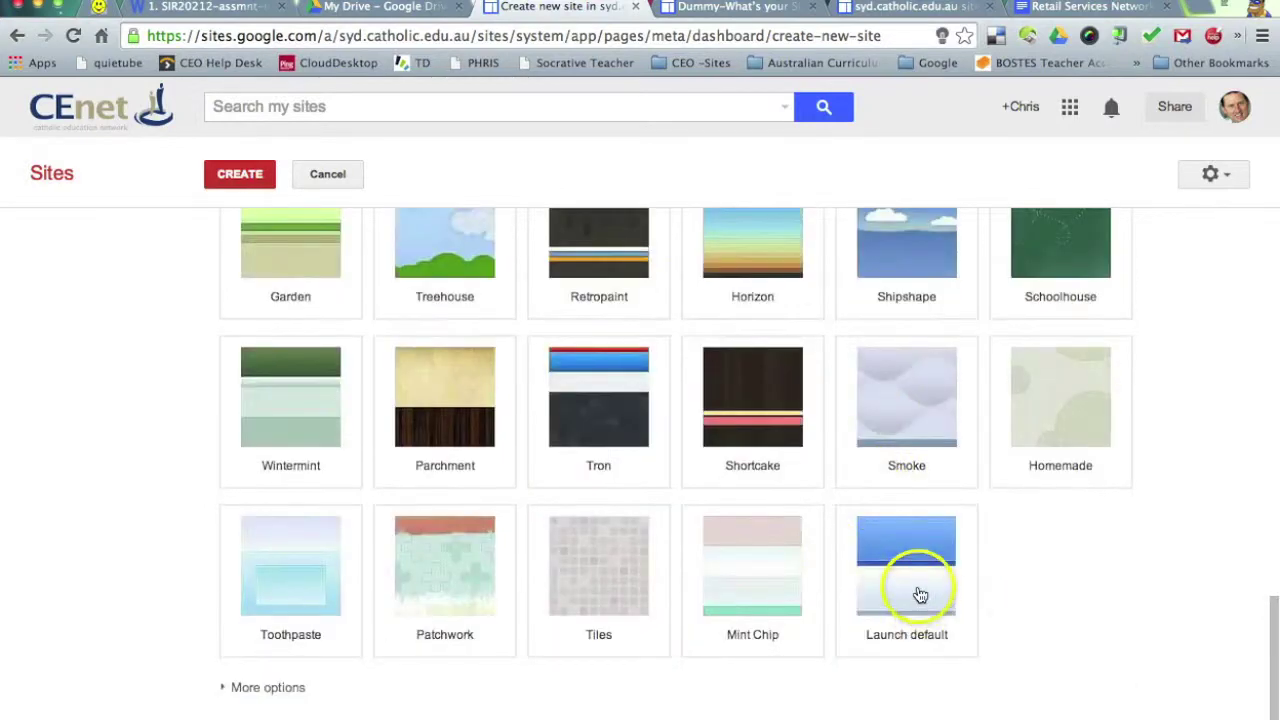
{"action": "left_click", "coordinate": [252, 594]}
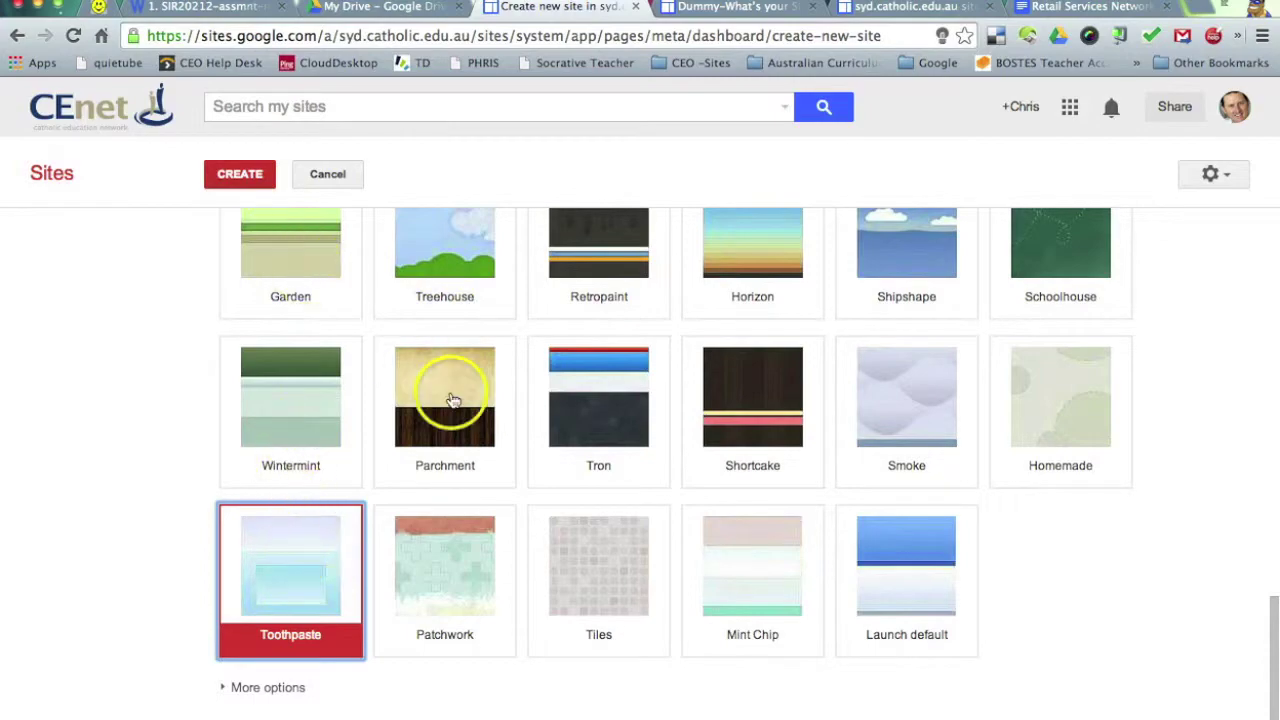
{"action": "scroll", "coordinate": [450, 395], "scroll_direction": "up", "scroll_amount": 12}
{"action": "scroll", "coordinate": [453, 401], "scroll_direction": "up", "scroll_amount": 3}
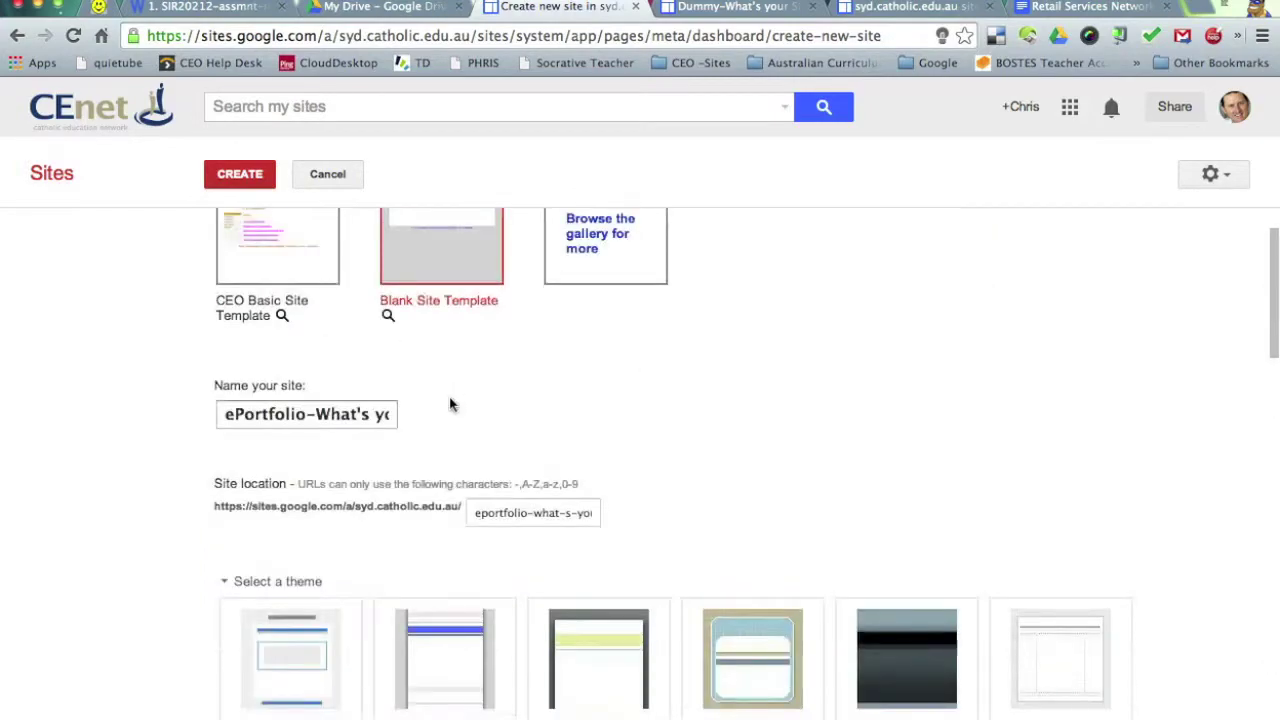
{"action": "scroll", "coordinate": [453, 401], "scroll_direction": "down", "scroll_amount": 10}
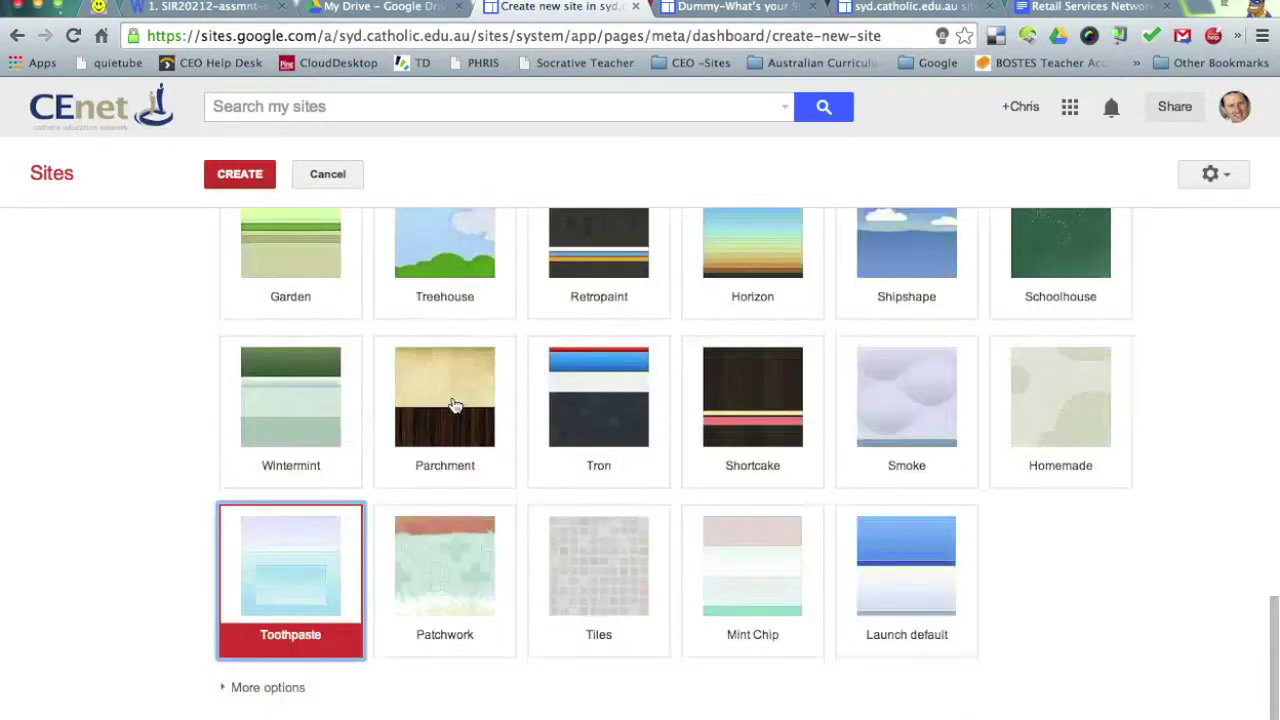
{"action": "left_click", "coordinate": [220, 687]}
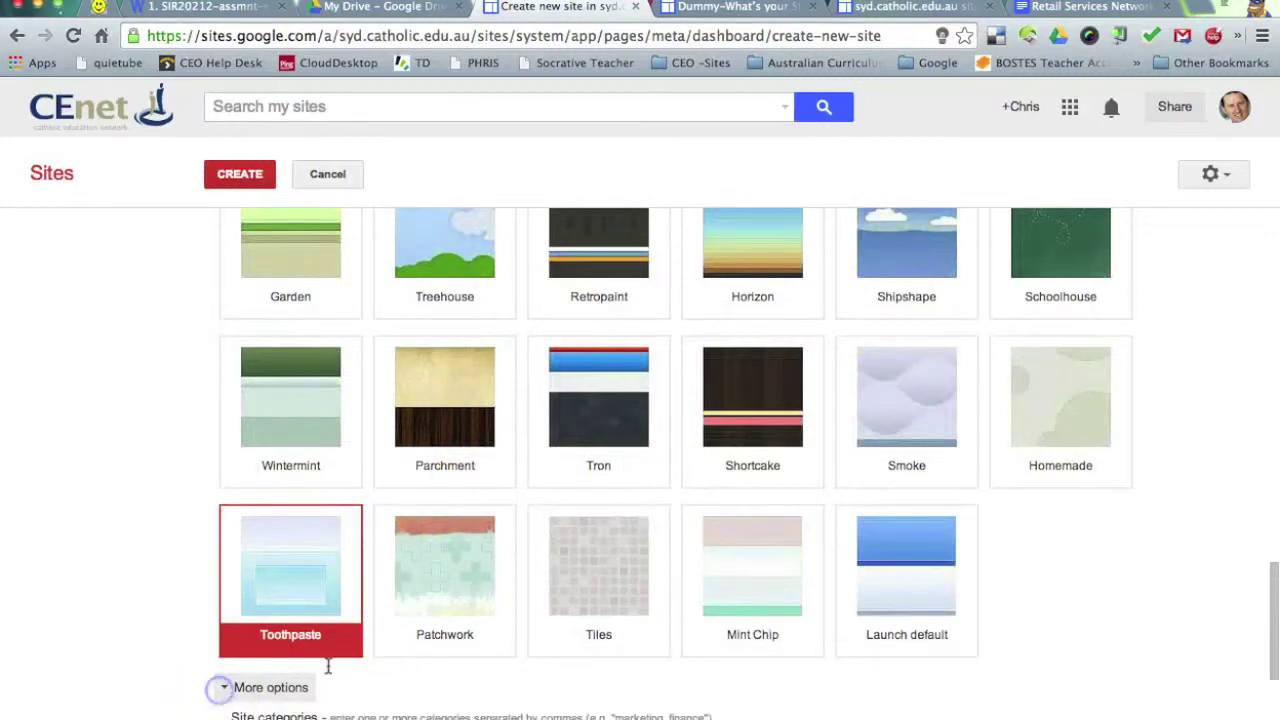
{"action": "scroll", "coordinate": [506, 491], "scroll_direction": "down", "scroll_amount": 2}
Set the site categories to 'VET,Retail services'.
{"action": "left_click", "coordinate": [401, 540]}
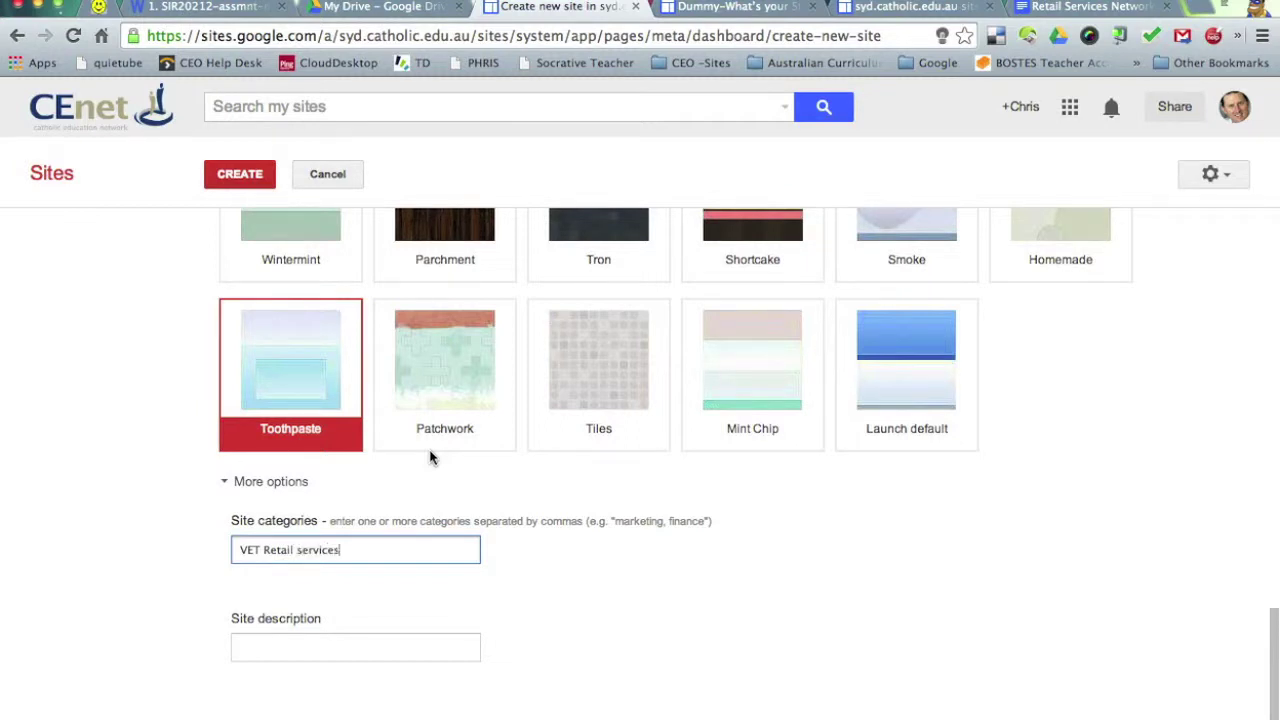
{"action": "left_click", "coordinate": [266, 551]}
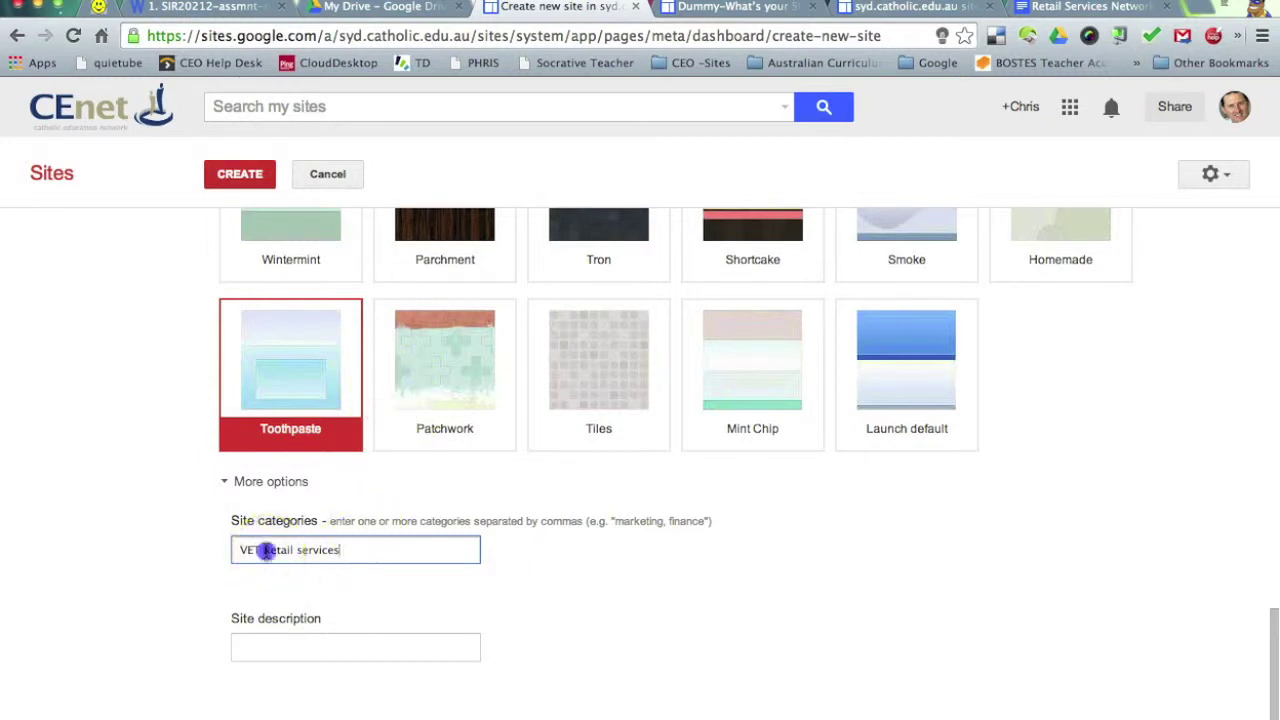
{"action": "type", "text": ","}
{"action": "left_click", "coordinate": [412, 547]}
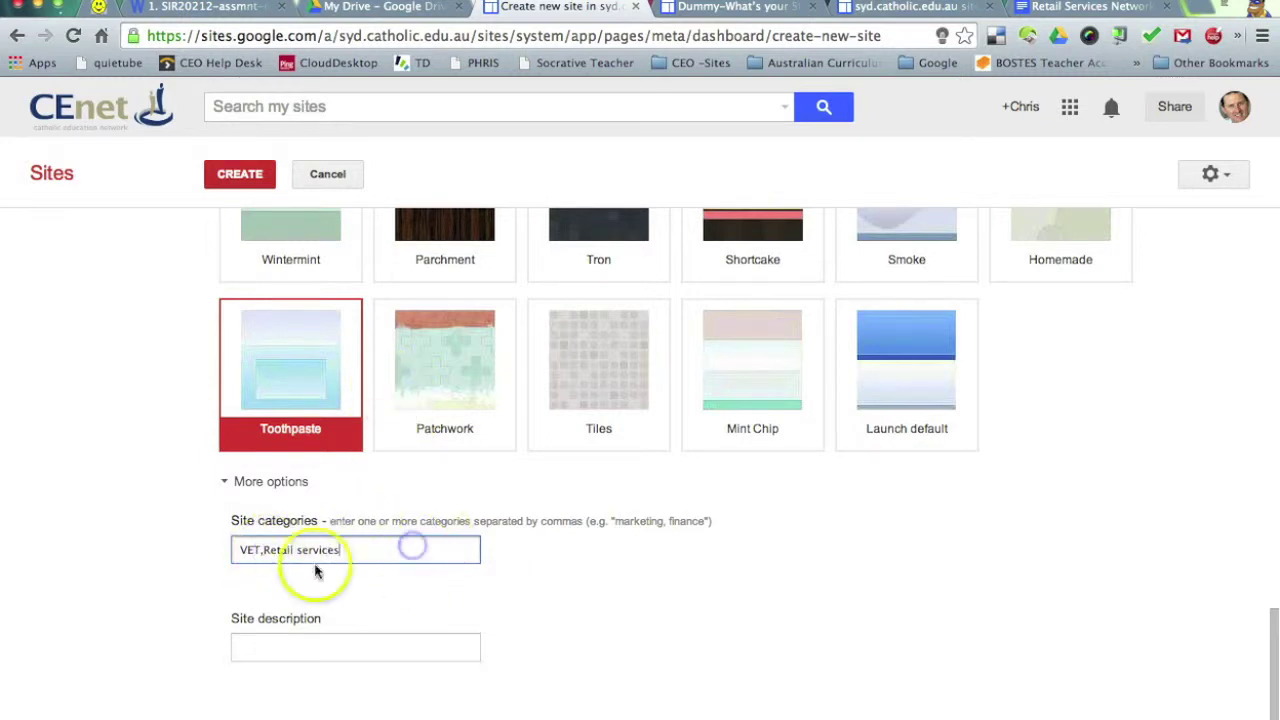
Enter an ePortfolio description for the Retail Services framework and create the site.
{"action": "left_click", "coordinate": [305, 645]}
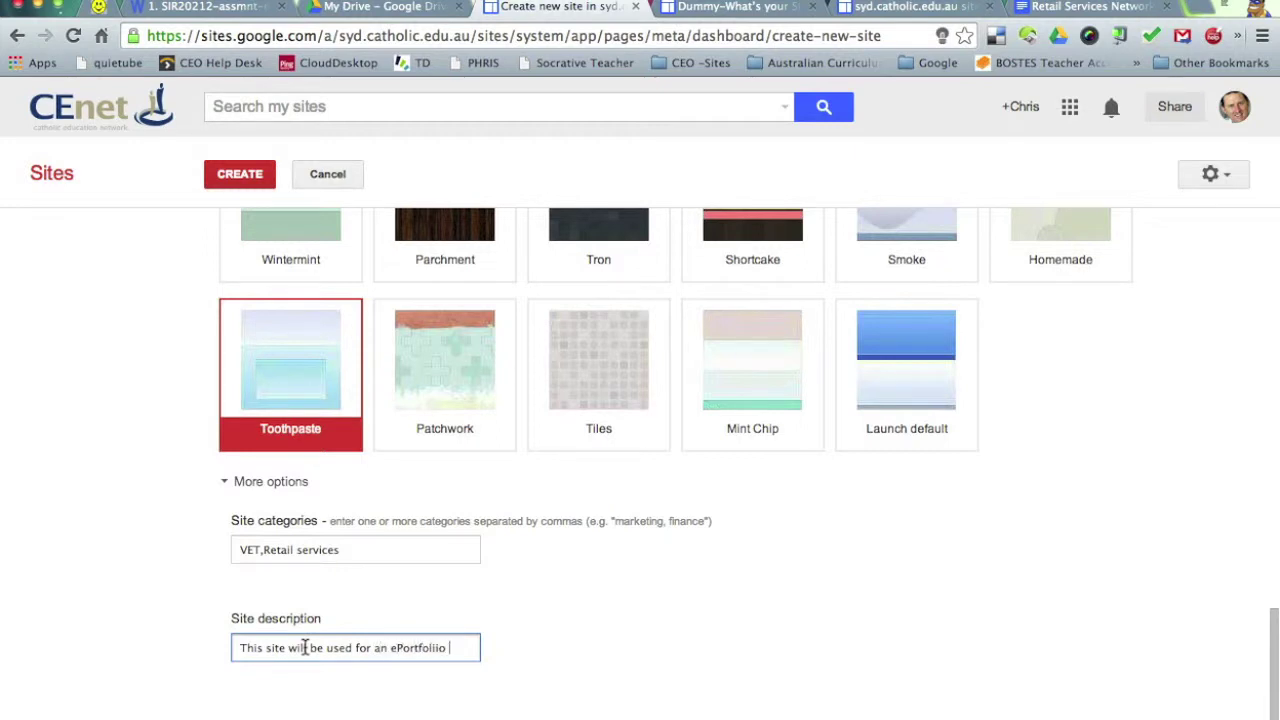
{"action": "type", "text": "he Reat"}
{"action": "key", "text": "BackSpace"}
{"action": "key", "text": "BackSpace"}
{"action": "type", "text": "tail Services framework"}
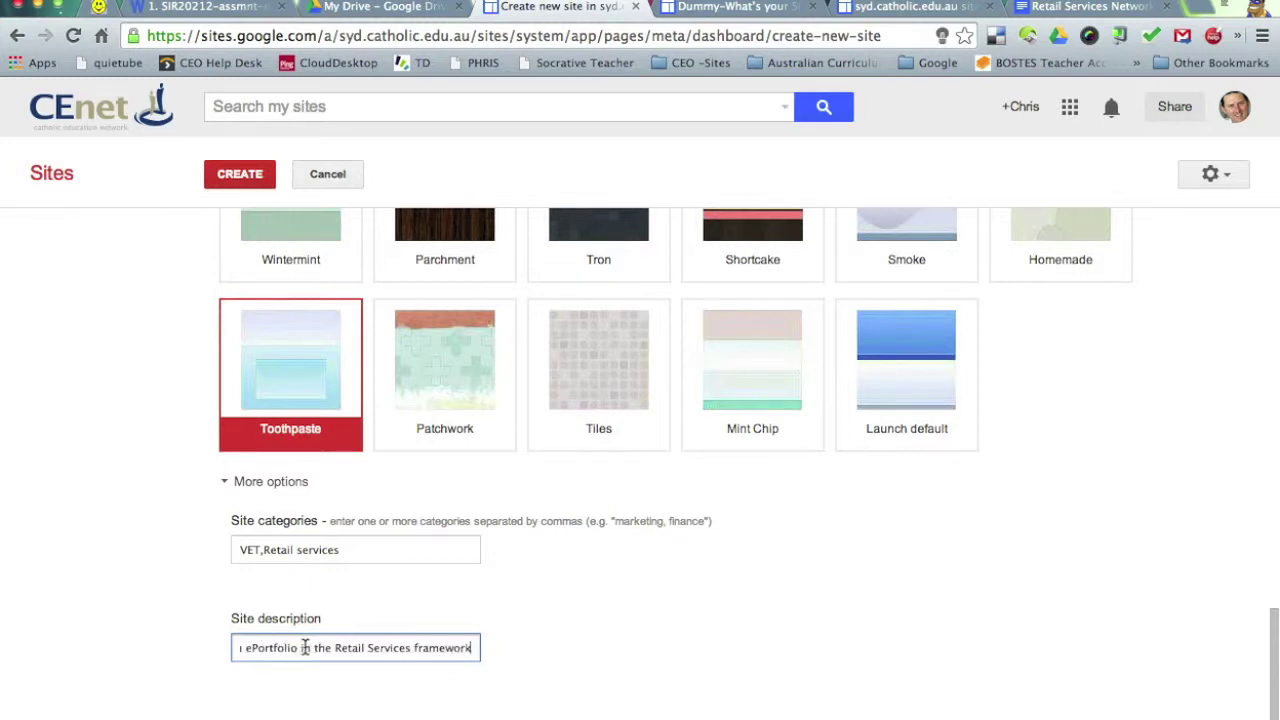
{"action": "scroll", "coordinate": [470, 550], "scroll_direction": "up", "scroll_amount": 5}
{"action": "left_click", "coordinate": [235, 170]}
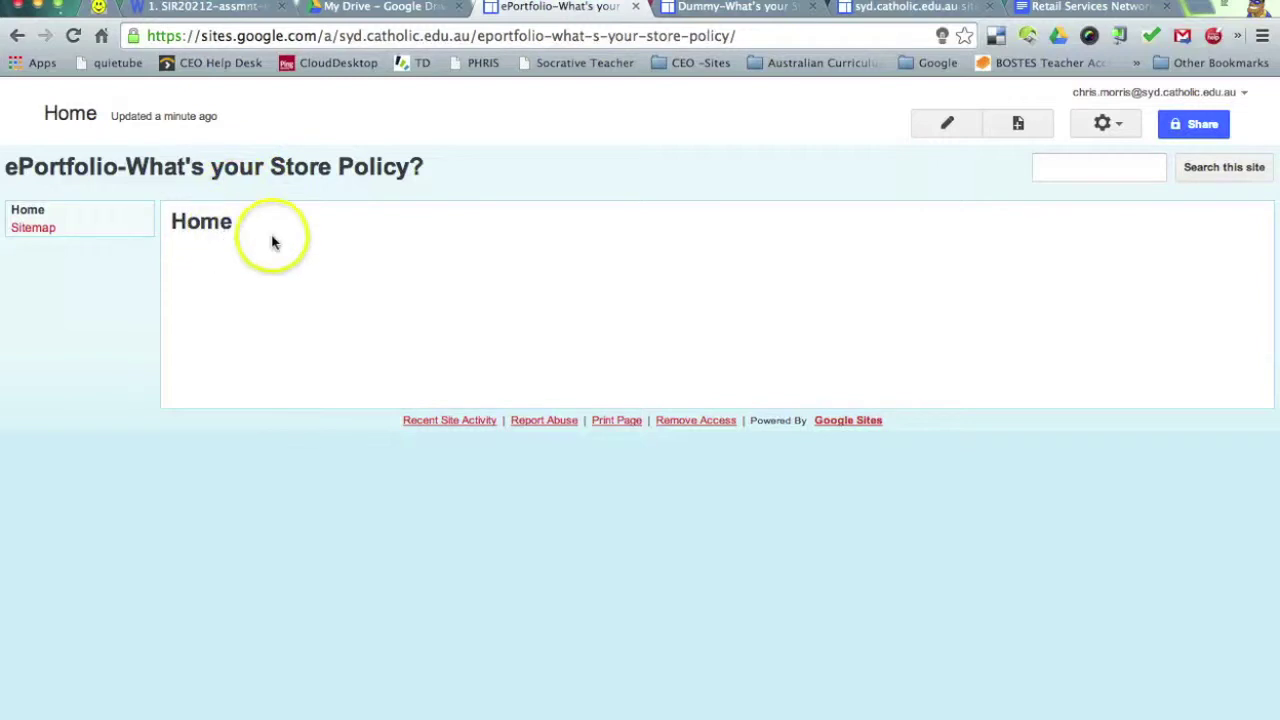
Select the new site's URL in the address bar, then switch to the Dummy site tab.
{"action": "left_click", "coordinate": [596, 36]}
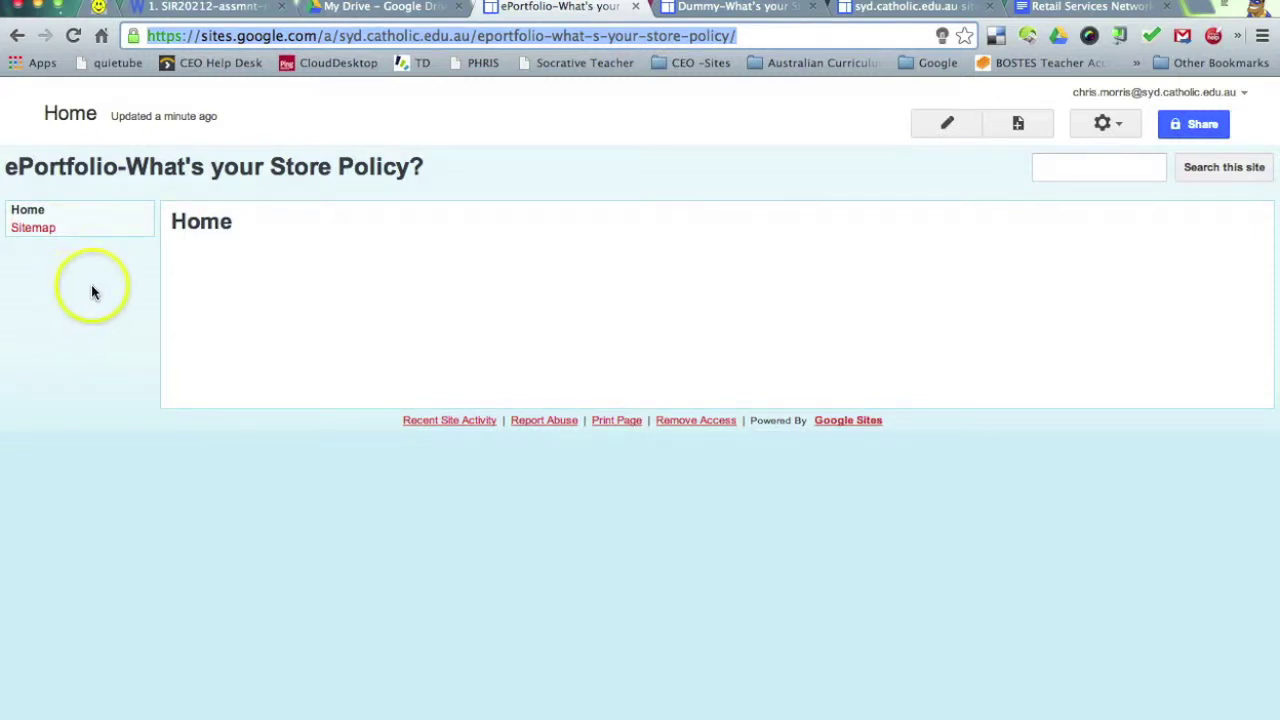
{"action": "left_click", "coordinate": [698, 8]}
{"action": "mouse_move", "coordinate": [486, 218]}
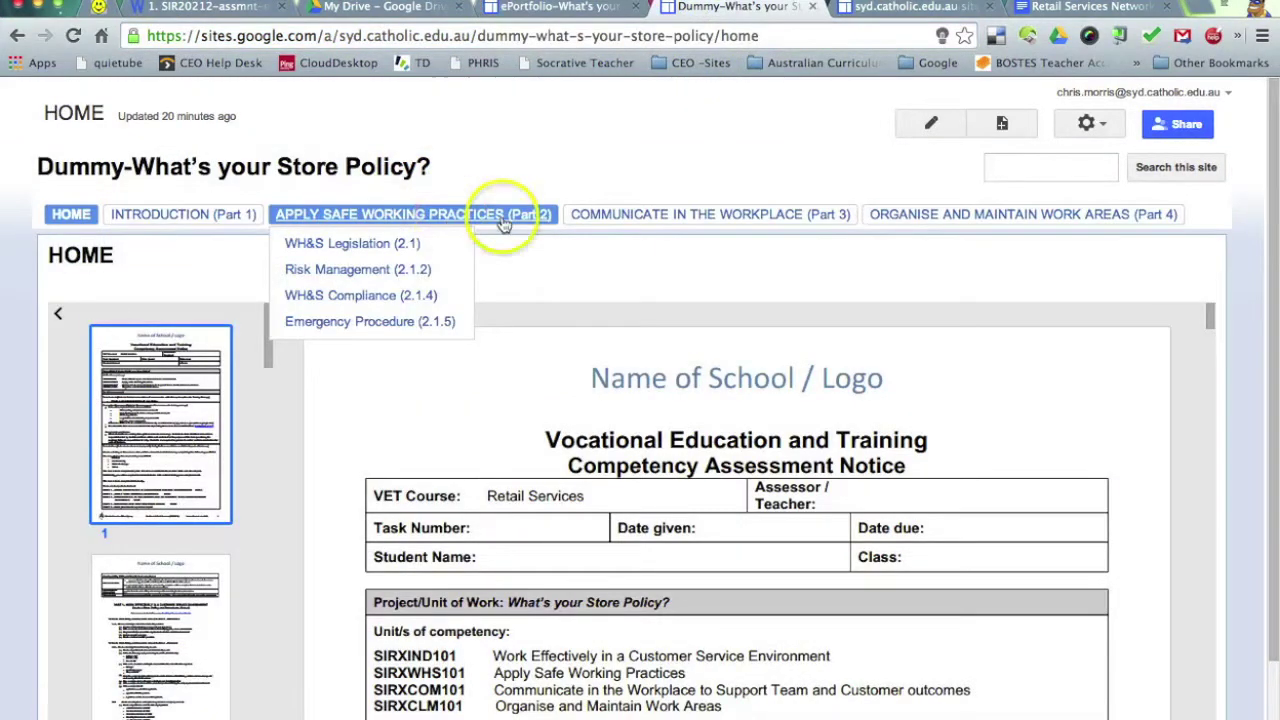
{"action": "left_click", "coordinate": [535, 8]}
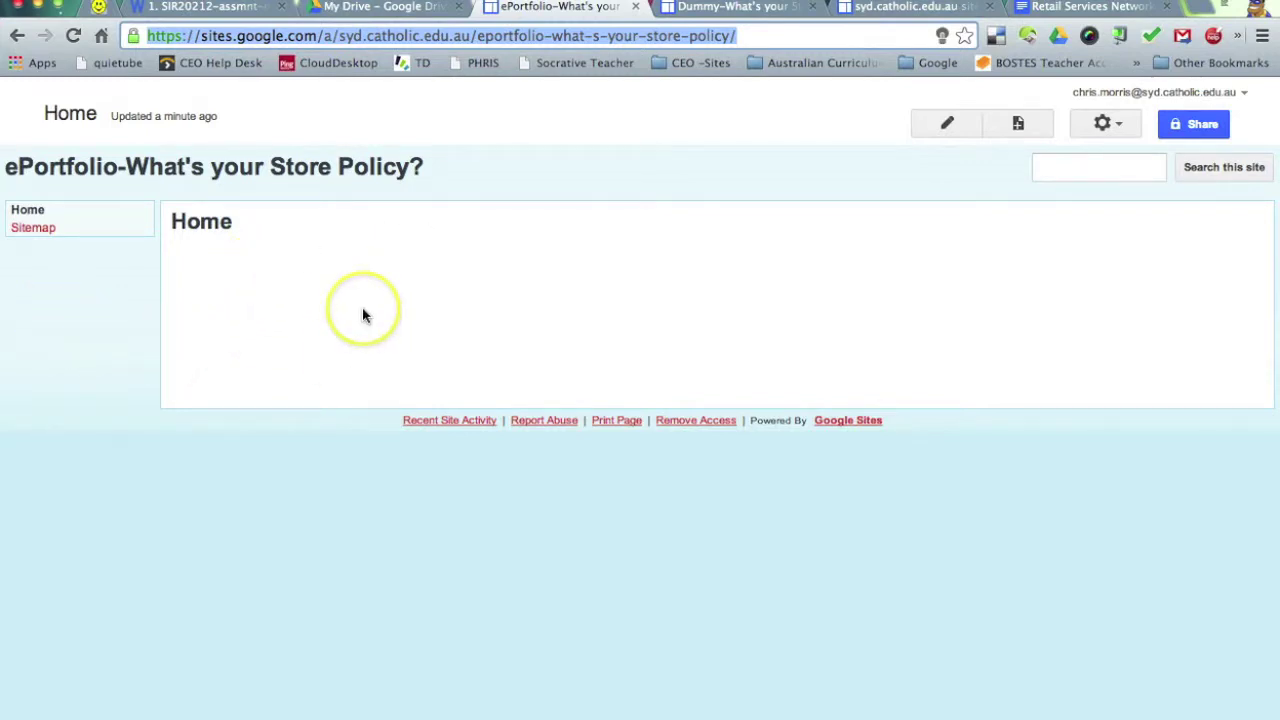
{"action": "key", "text": "super+1"}
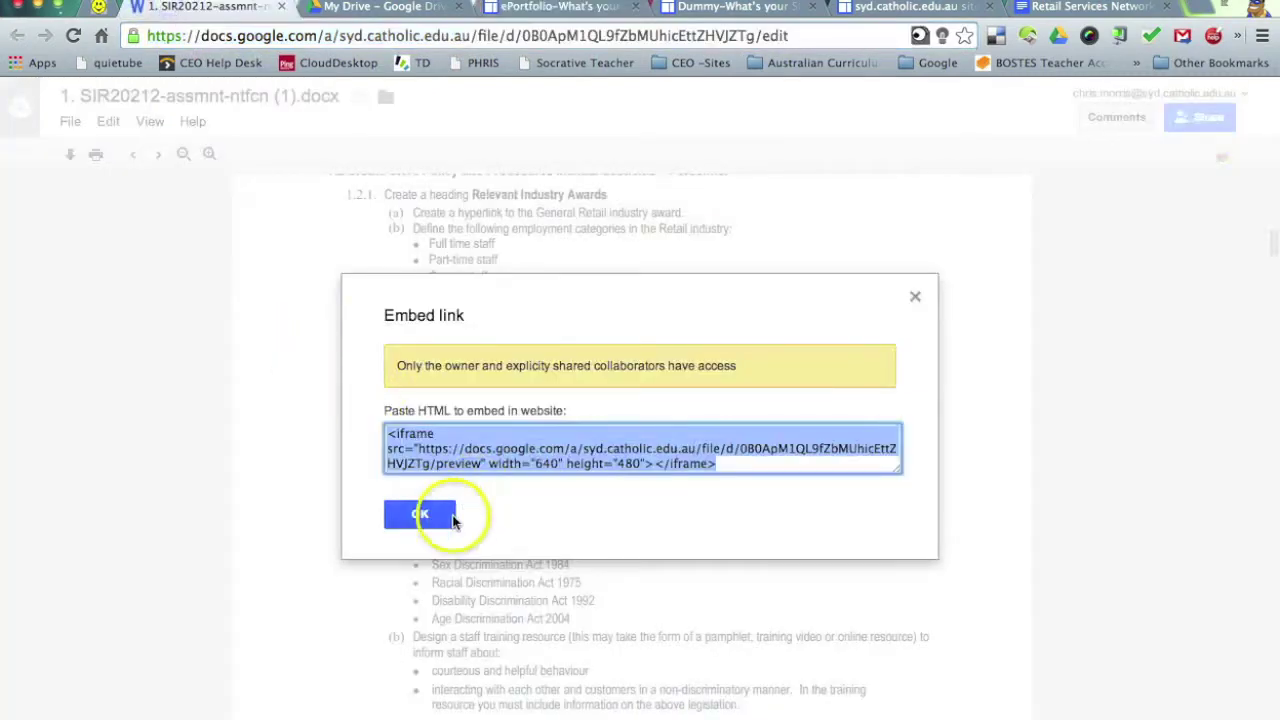
Dismiss the Embed link dialog in Docs and return to the ePortfolio site's Home page.
{"action": "left_click", "coordinate": [420, 514]}
{"action": "scroll", "coordinate": [466, 337], "scroll_direction": "up", "scroll_amount": 5}
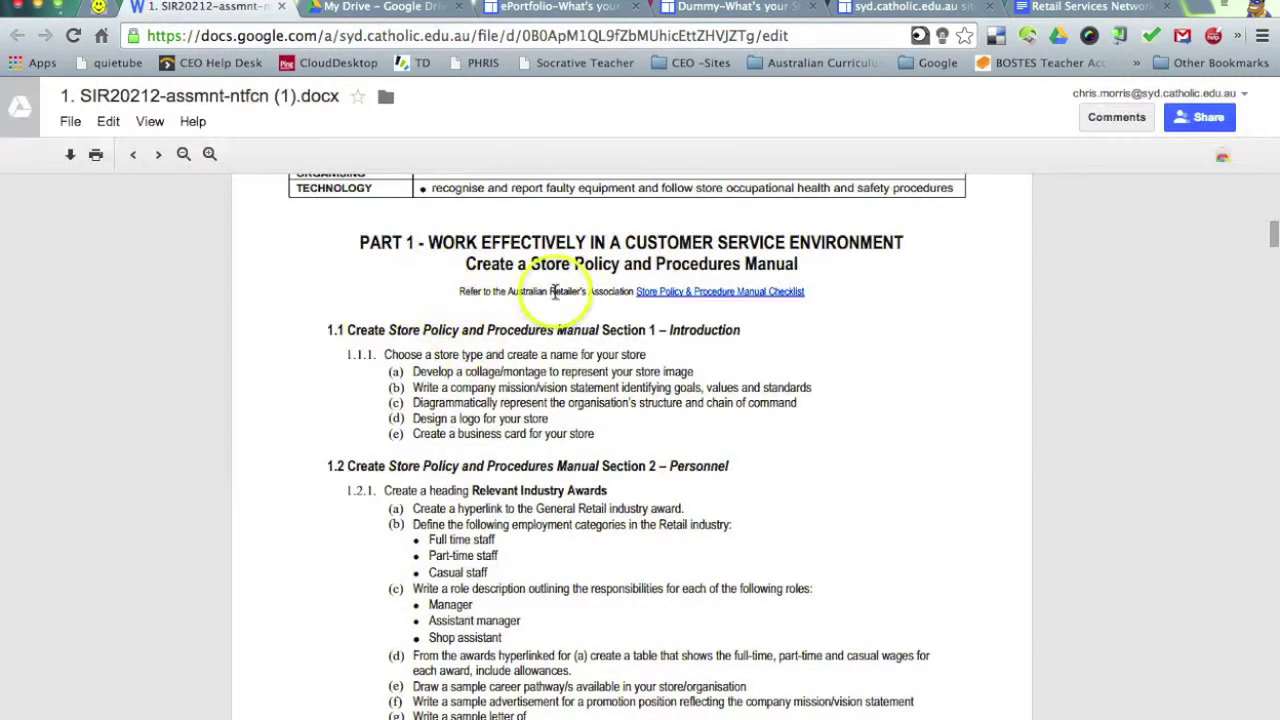
{"action": "left_click", "coordinate": [700, 13]}
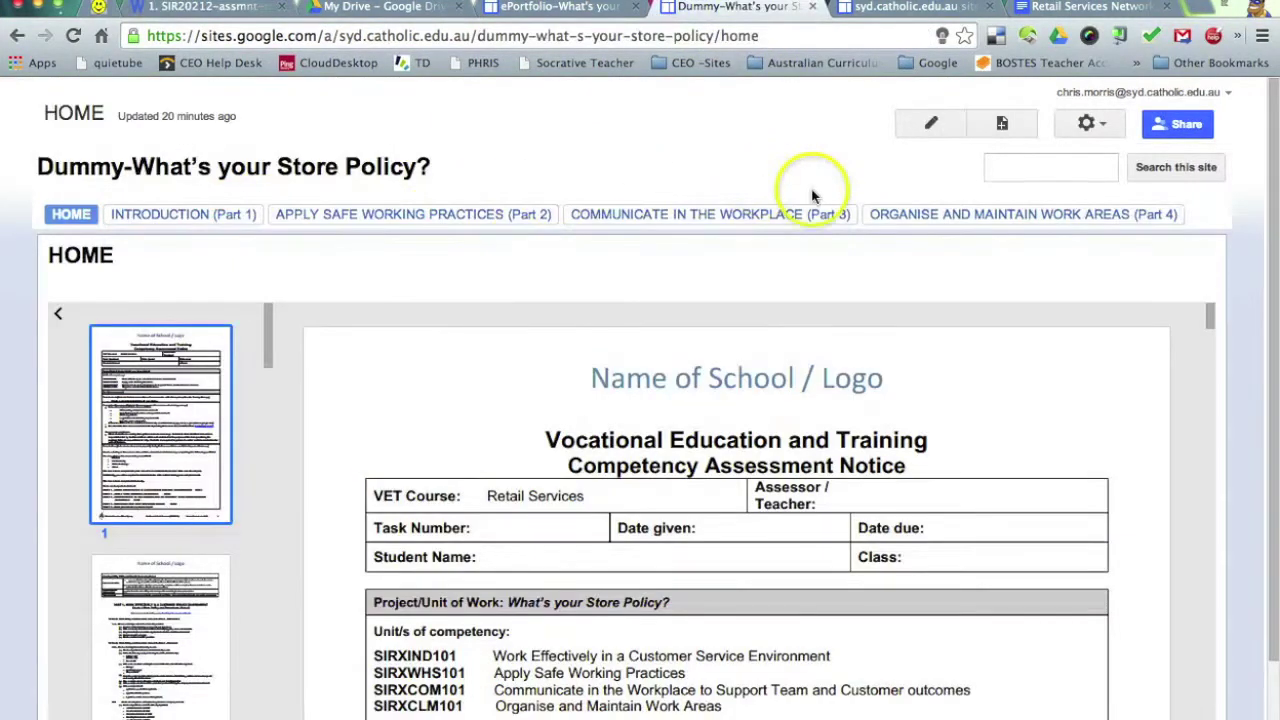
{"action": "left_click", "coordinate": [525, 8]}
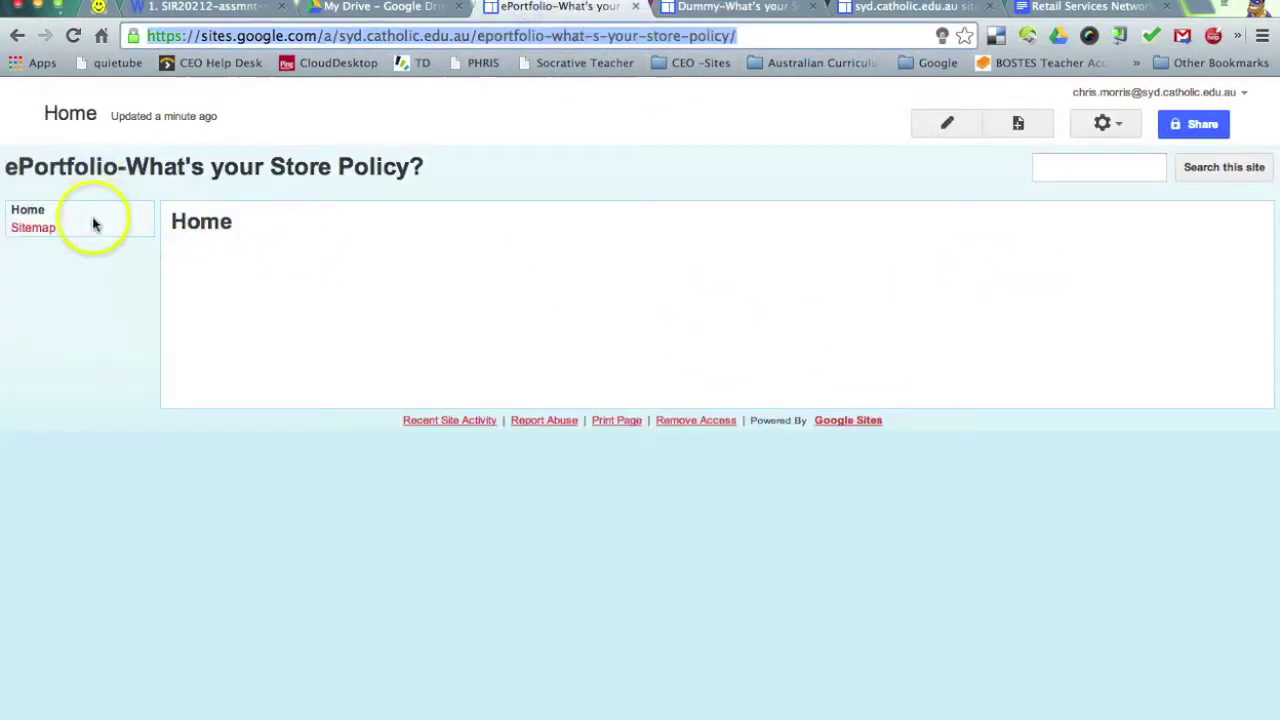
In Edit site layout, turn off the sidebar and choose a Custom site width.
{"action": "left_click", "coordinate": [1103, 124]}
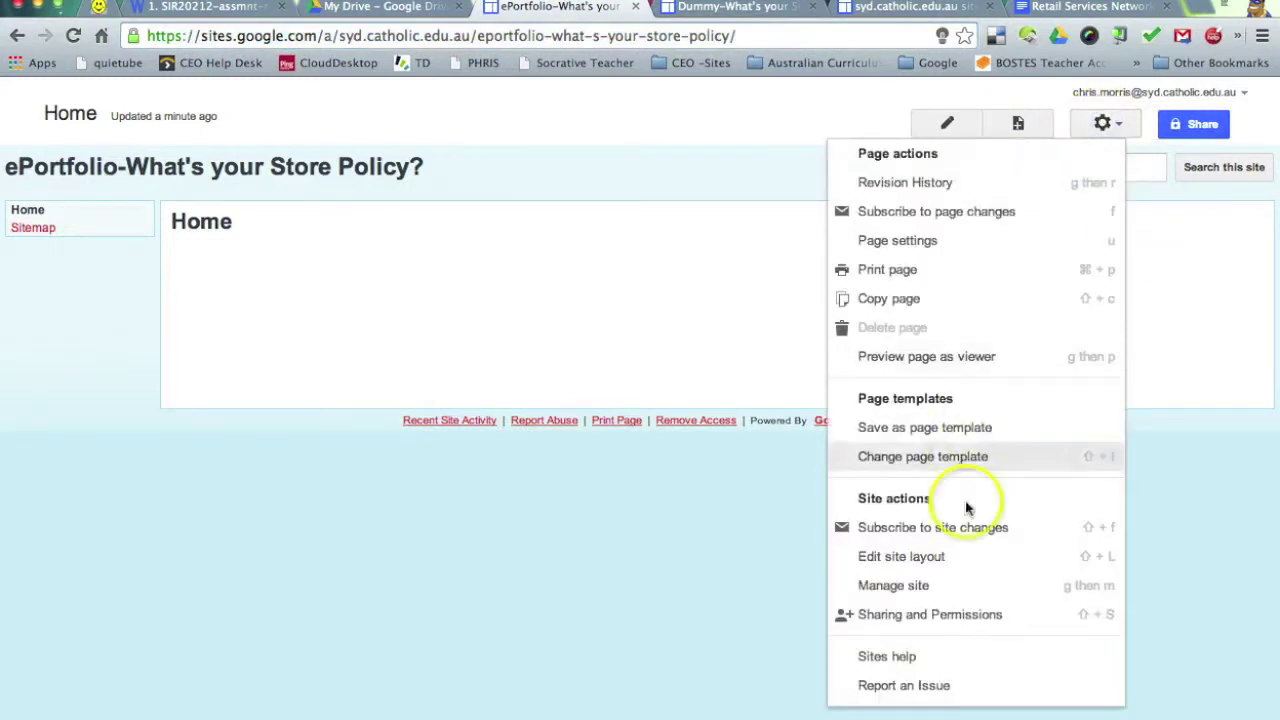
{"action": "left_click", "coordinate": [974, 557]}
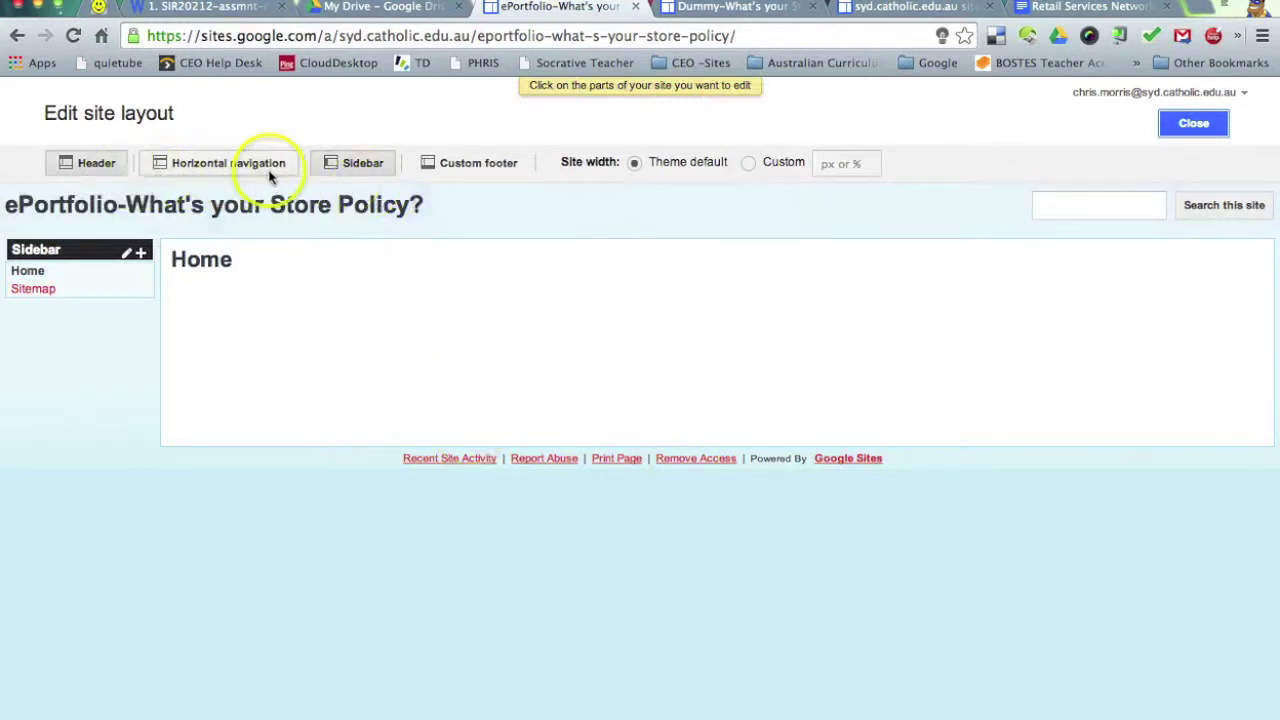
{"action": "left_click", "coordinate": [358, 168]}
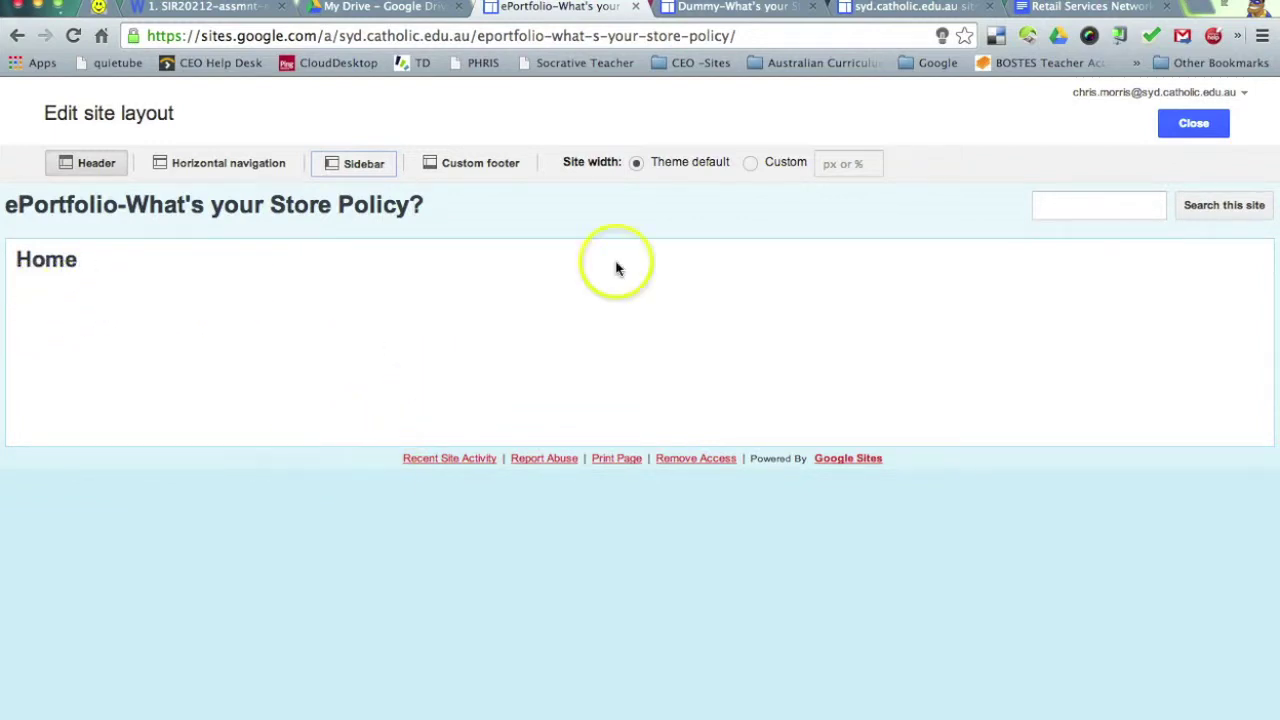
{"action": "left_click", "coordinate": [748, 166]}
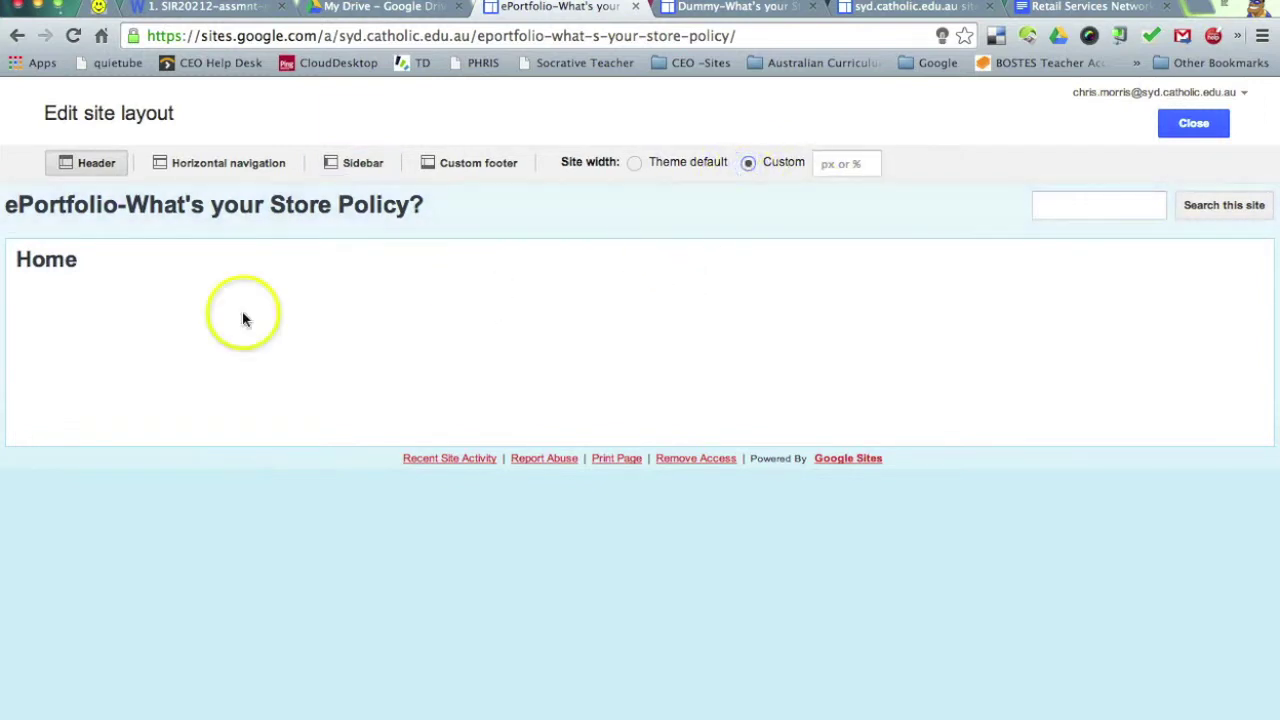
Set the custom site width to 90%, add horizontal navigation, and close the layout editor.
{"action": "left_click", "coordinate": [845, 163]}
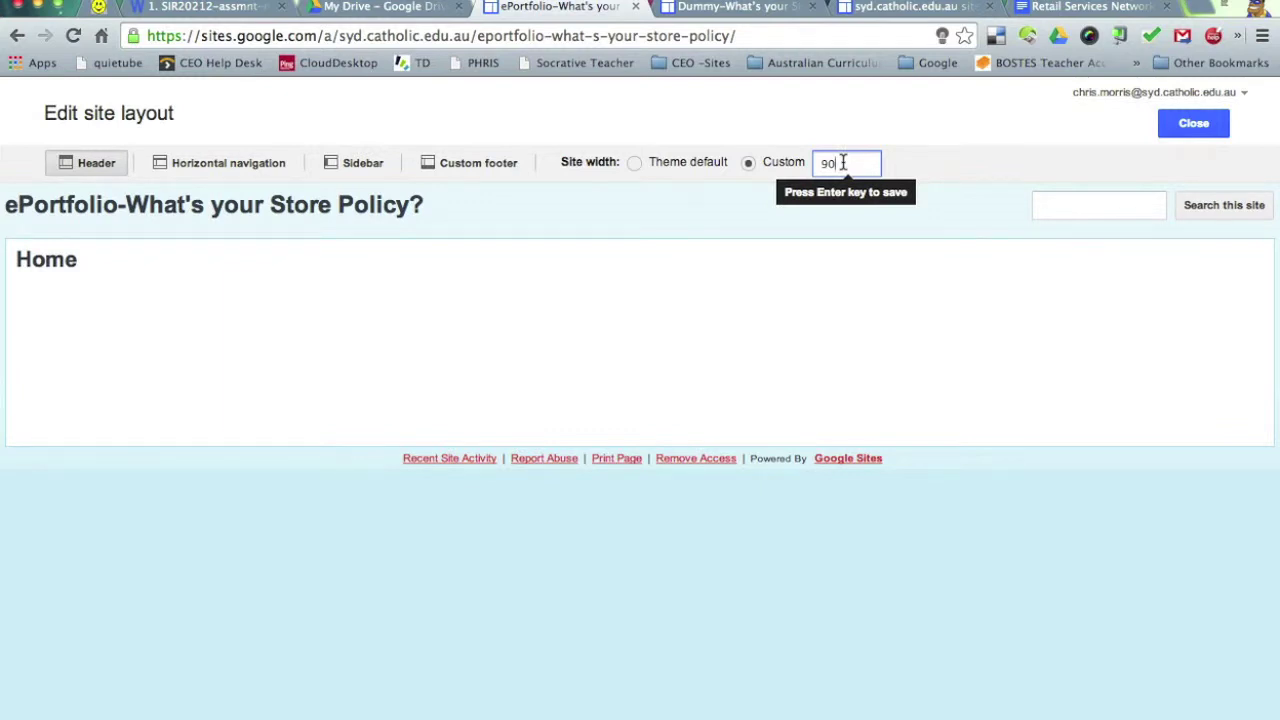
{"action": "type", "text": "%"}
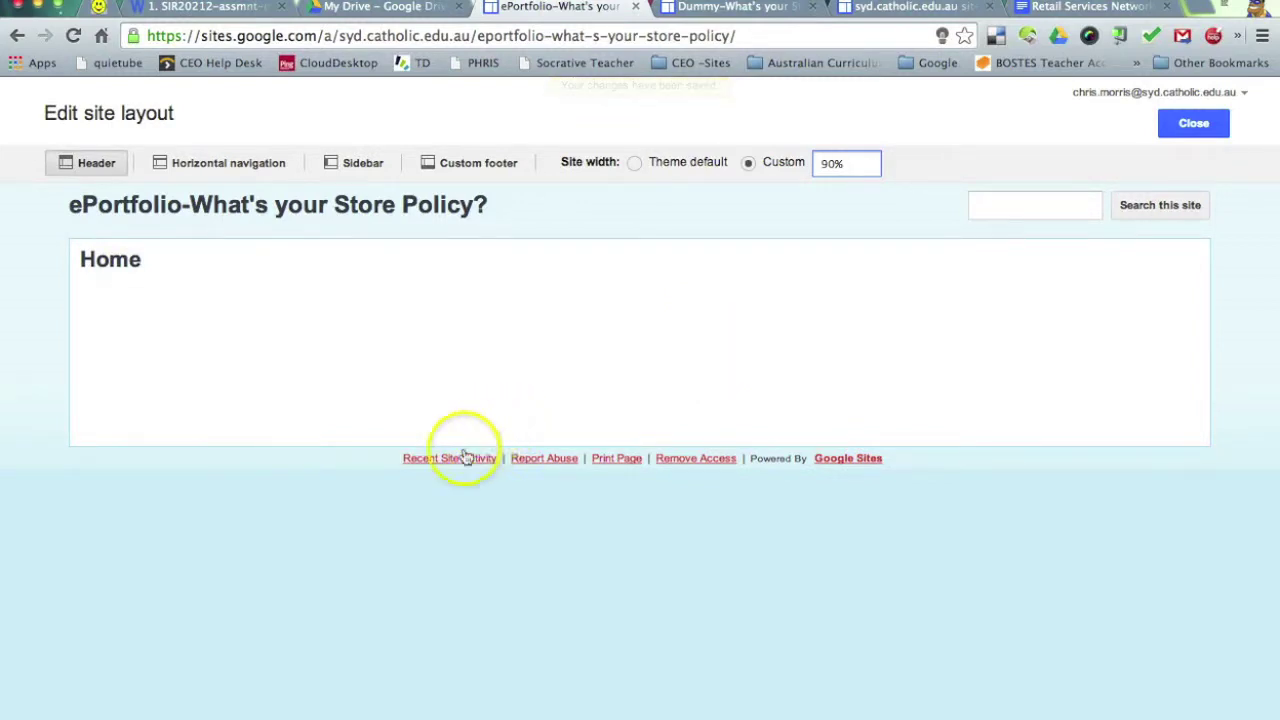
{"action": "left_click", "coordinate": [231, 172]}
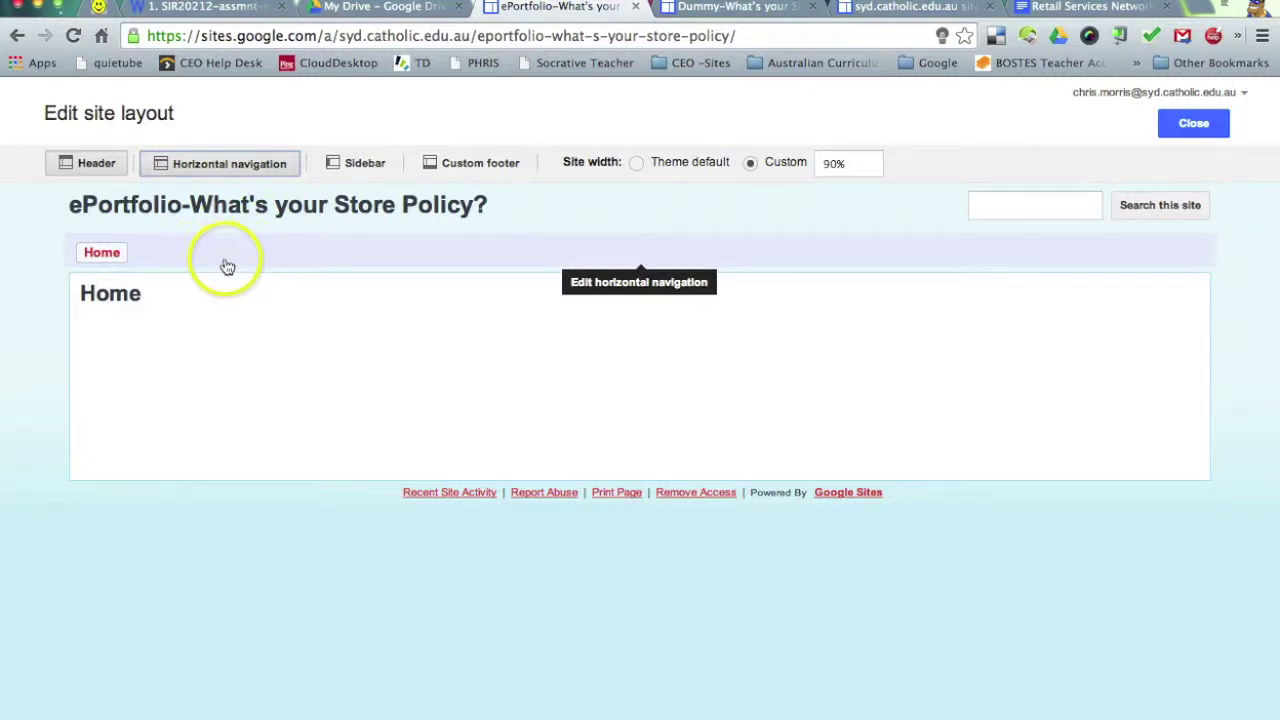
{"action": "left_click", "coordinate": [1173, 126]}
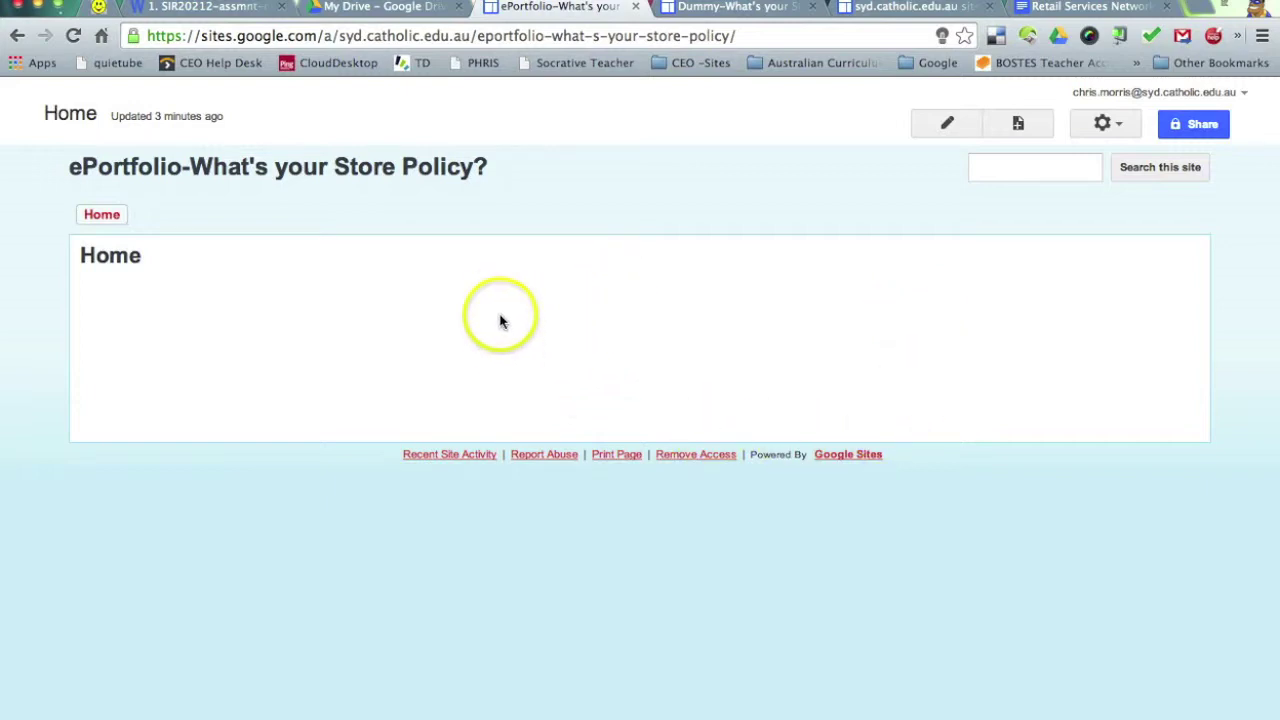
{"action": "left_click", "coordinate": [733, 8]}
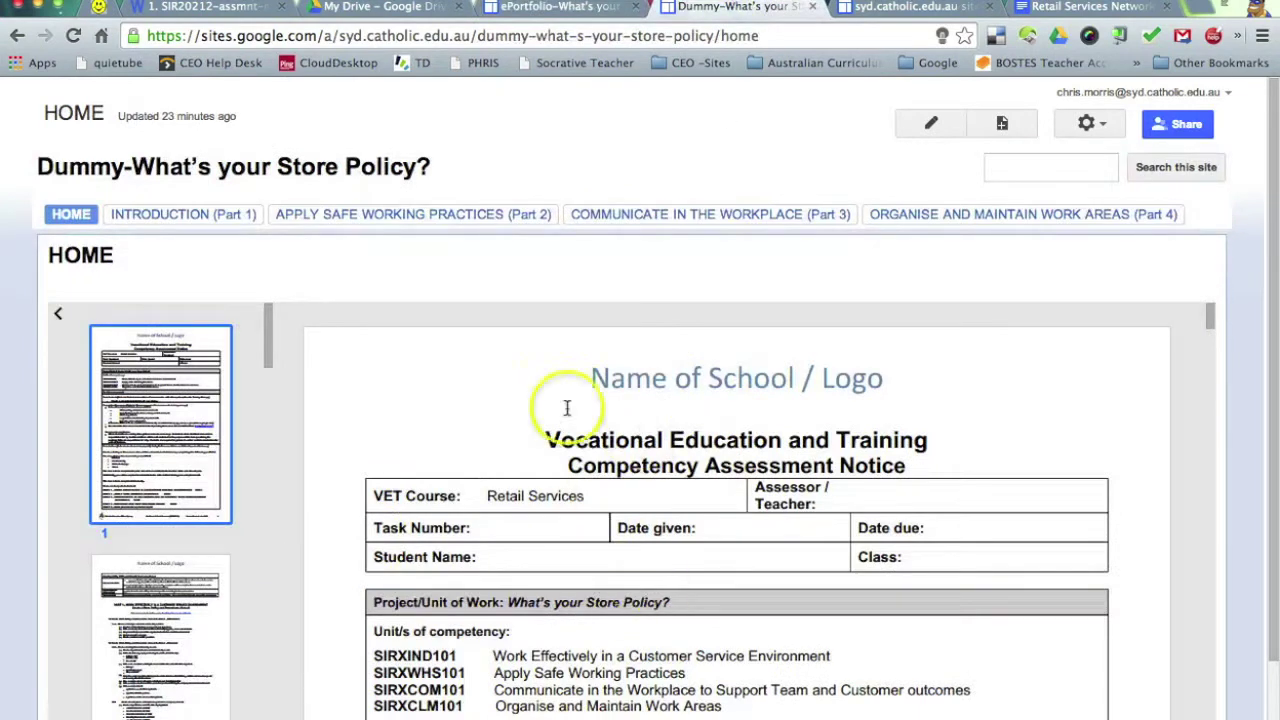
{"action": "left_click", "coordinate": [538, 12]}
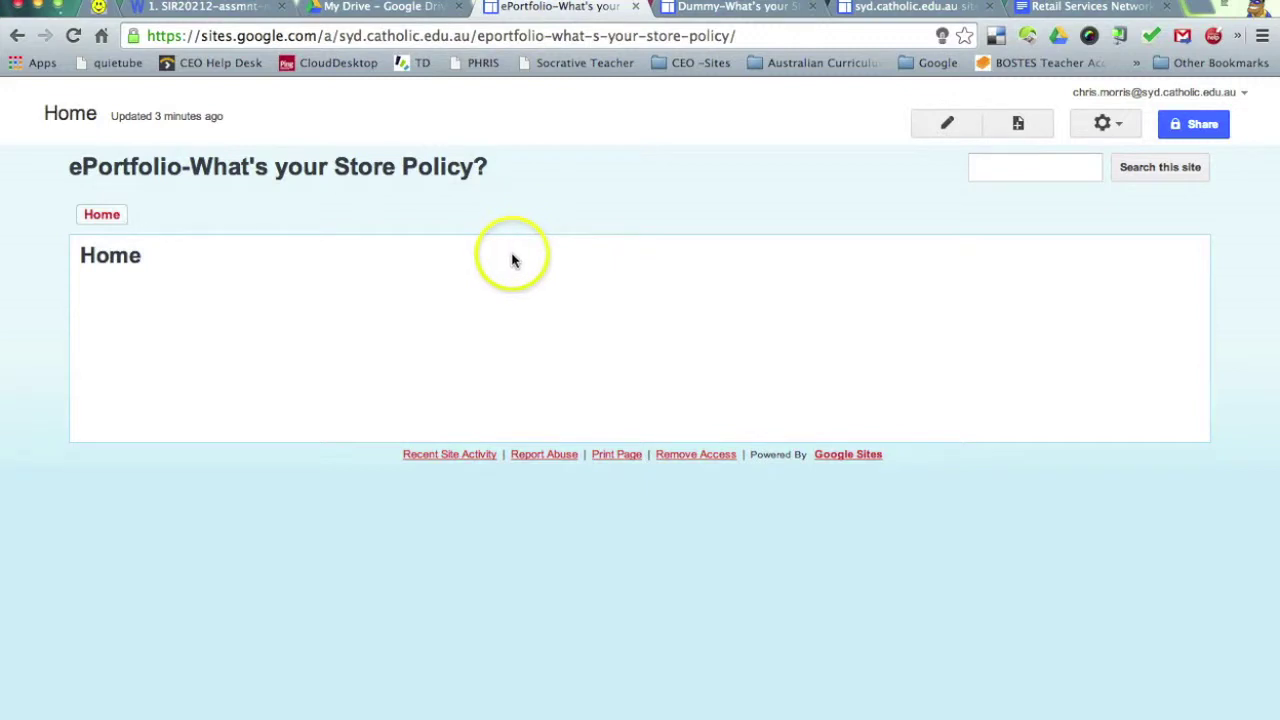
{"action": "left_click", "coordinate": [195, 7]}
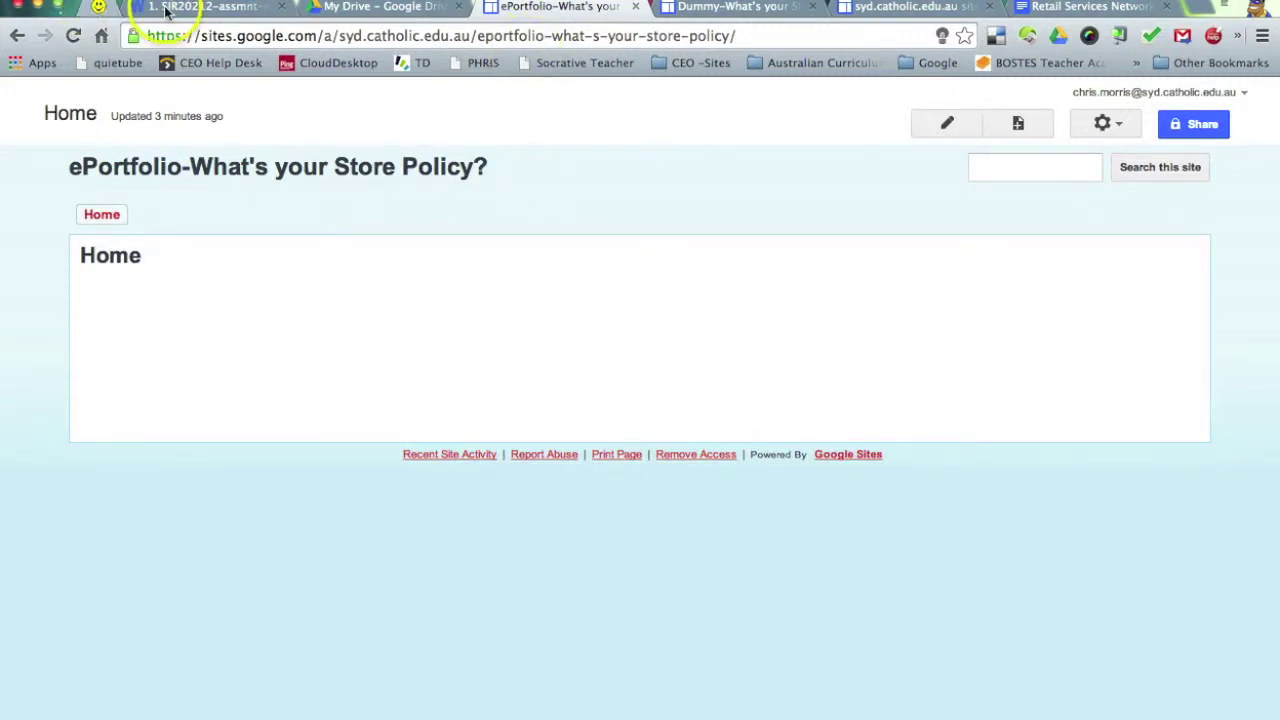
{"action": "scroll", "coordinate": [390, 430], "scroll_direction": "up", "scroll_amount": 1}
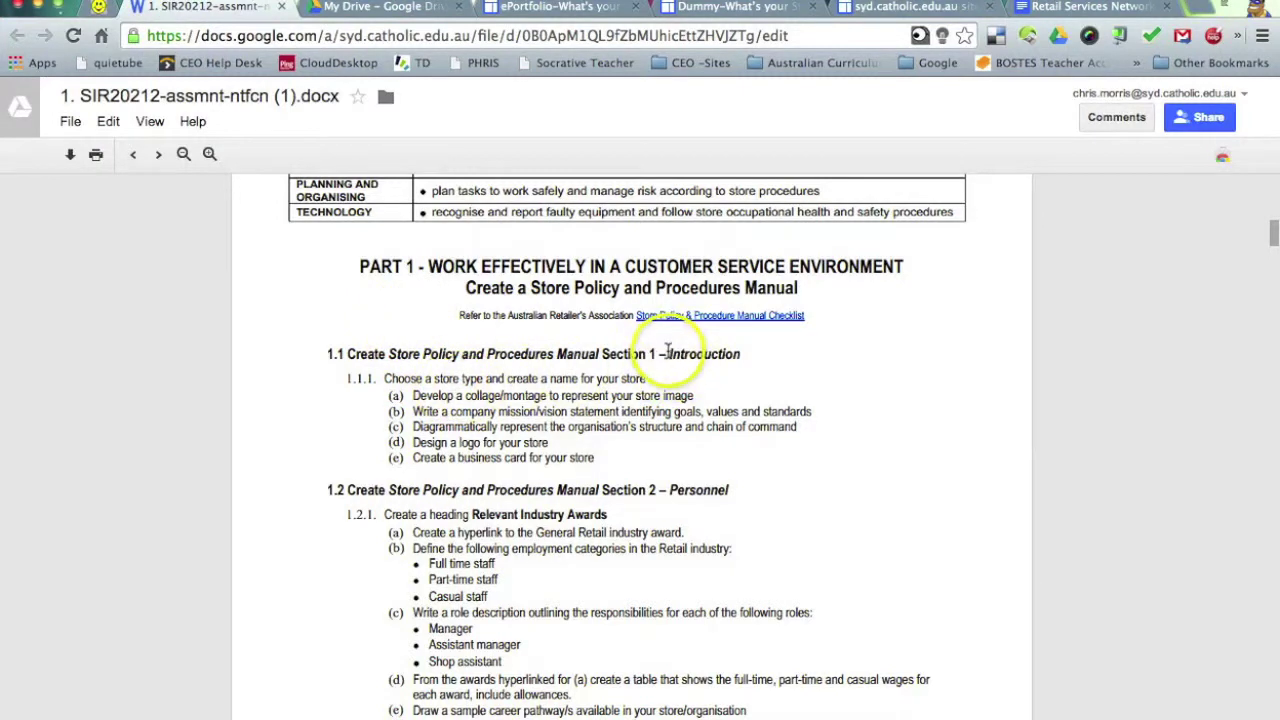
{"action": "left_click", "coordinate": [520, 12]}
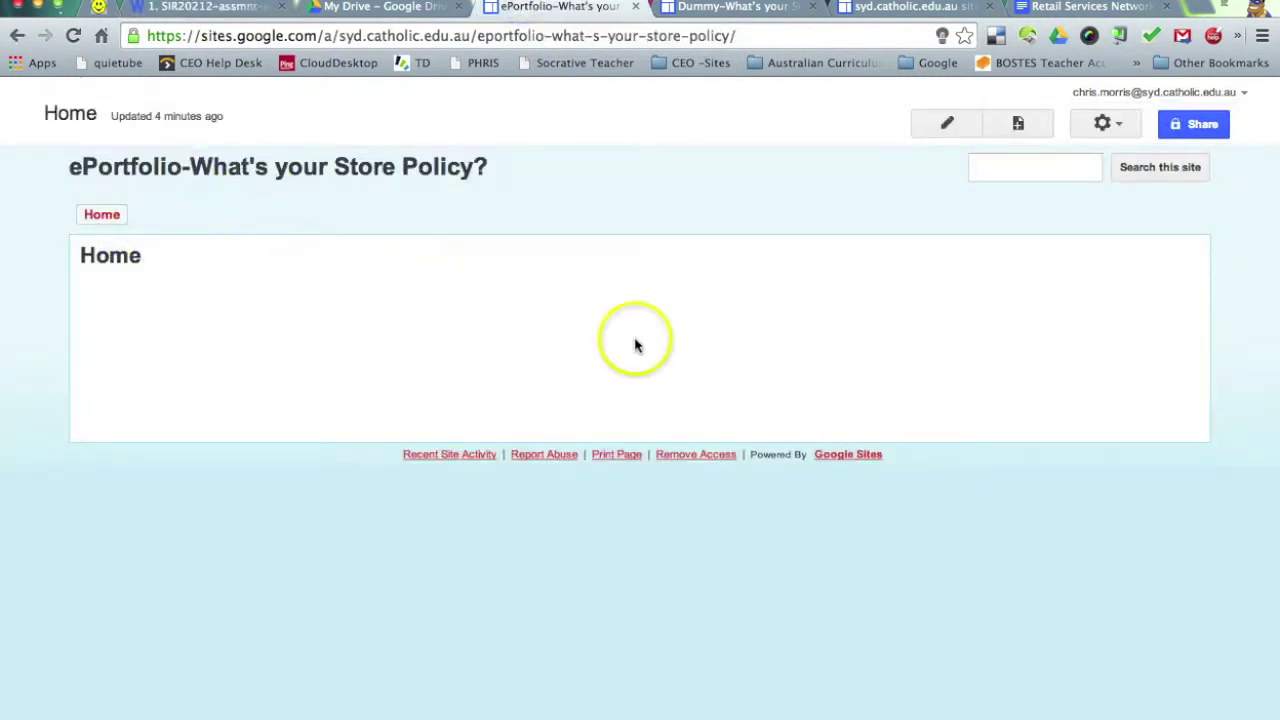
Create a top-level web page named 'INTRODUCTION (Part 1)', checking the heading in the assessment document.
{"action": "left_click", "coordinate": [1018, 124]}
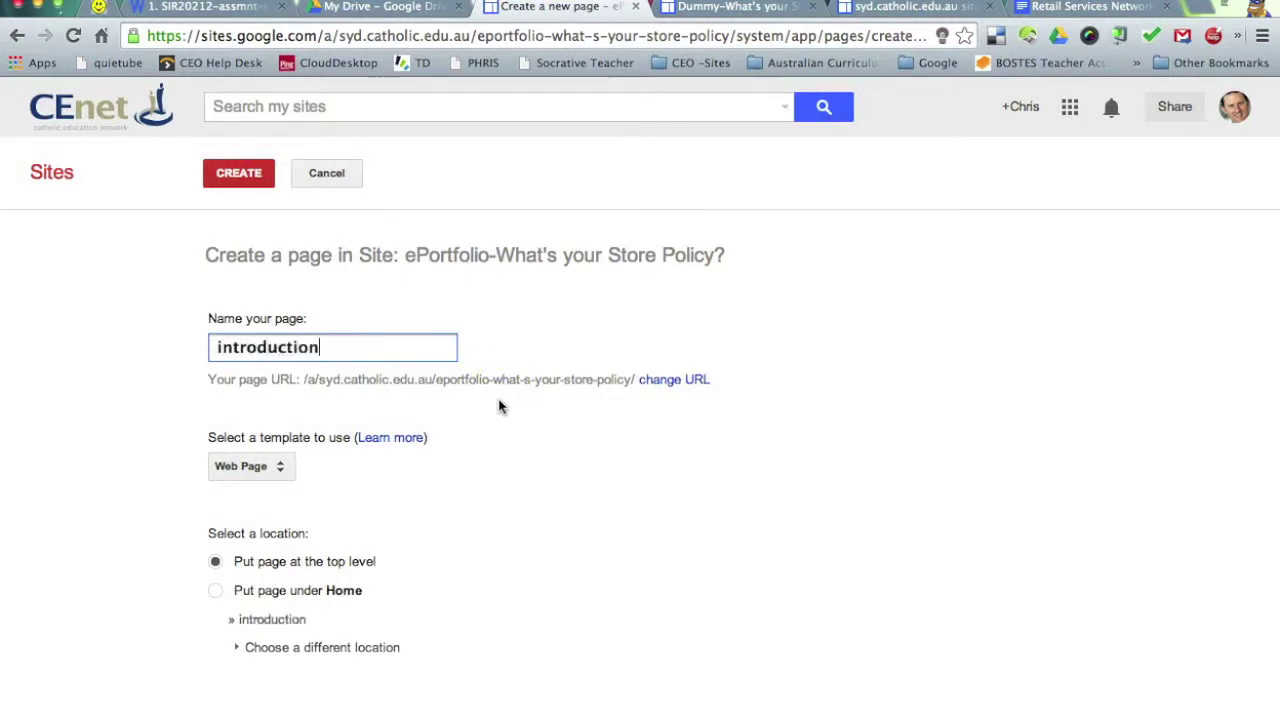
{"action": "key", "text": "BackSpace"}
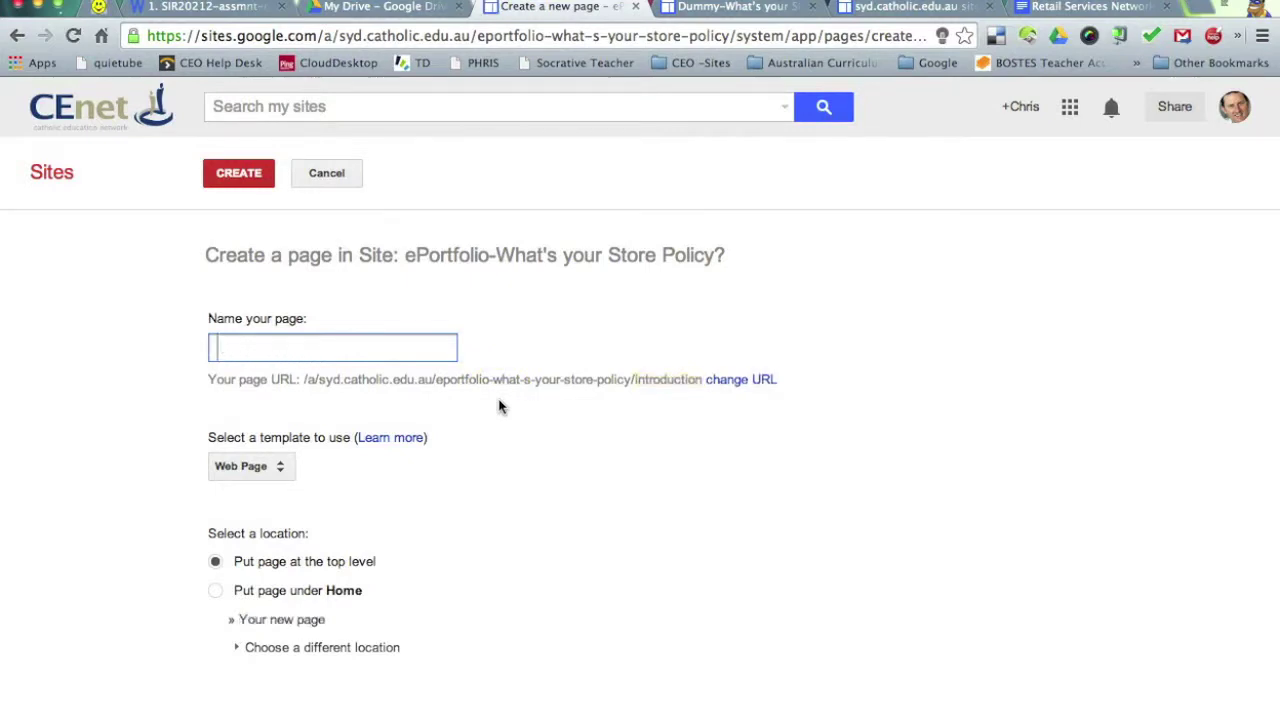
{"action": "type", "text": "INTRODUCTION (Part 1"}
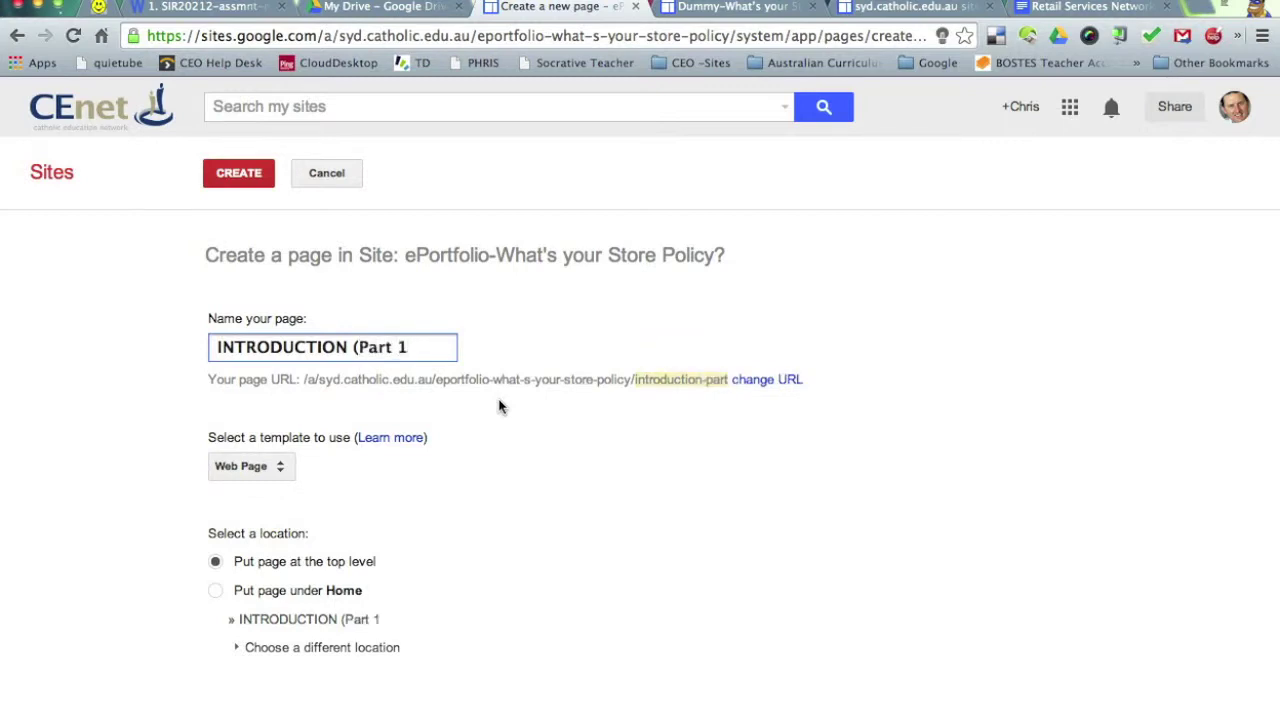
{"action": "left_click", "coordinate": [205, 7]}
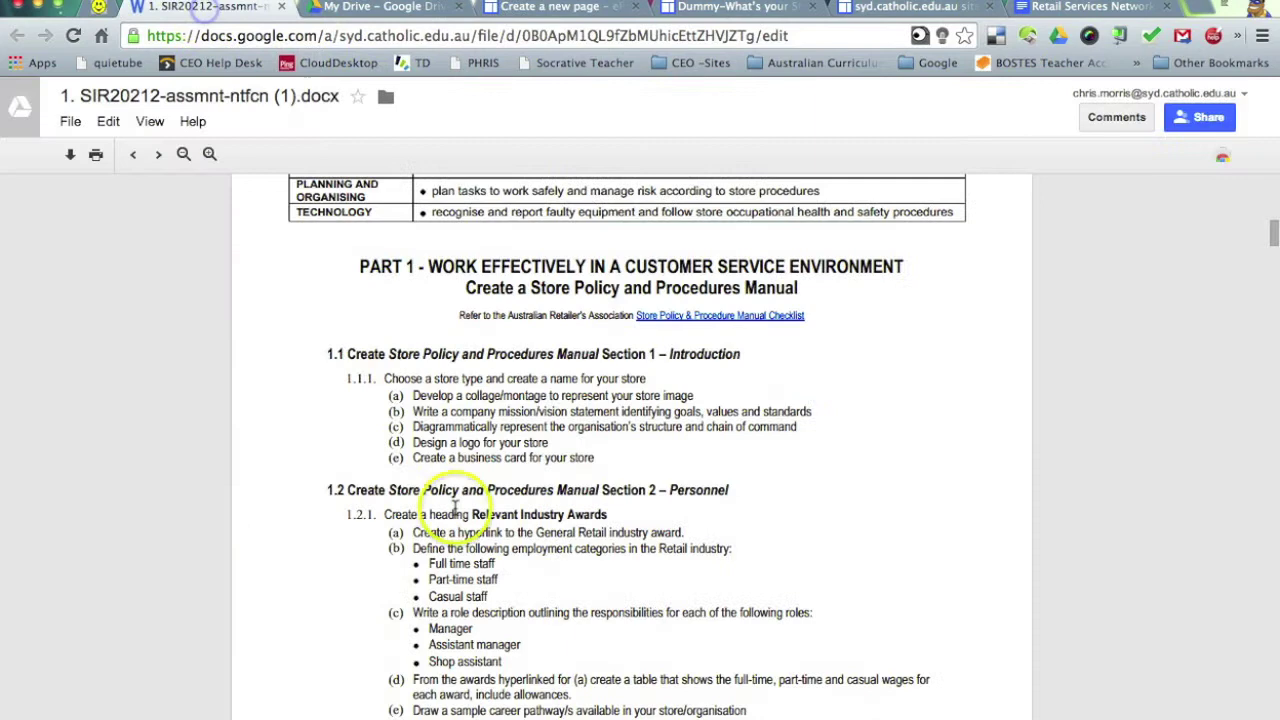
{"action": "left_click_drag", "start_coordinate": [358, 266], "coordinate": [500, 275]}
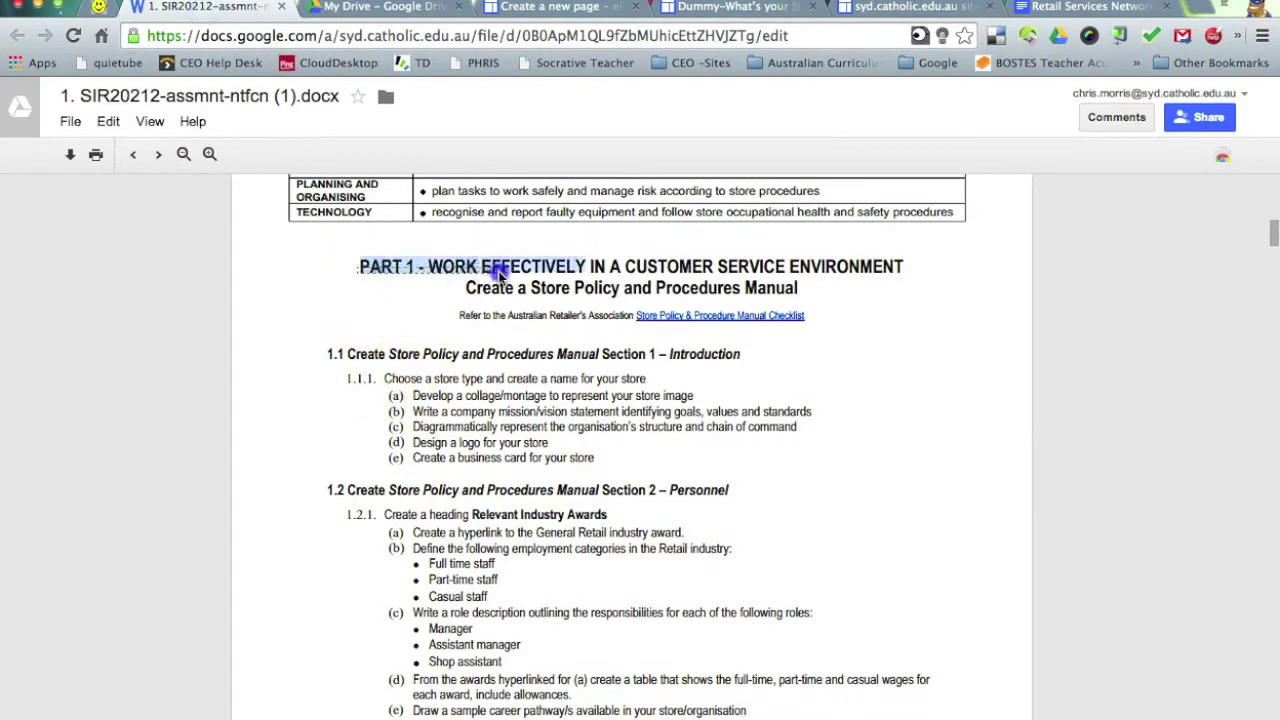
{"action": "left_click", "coordinate": [560, 8]}
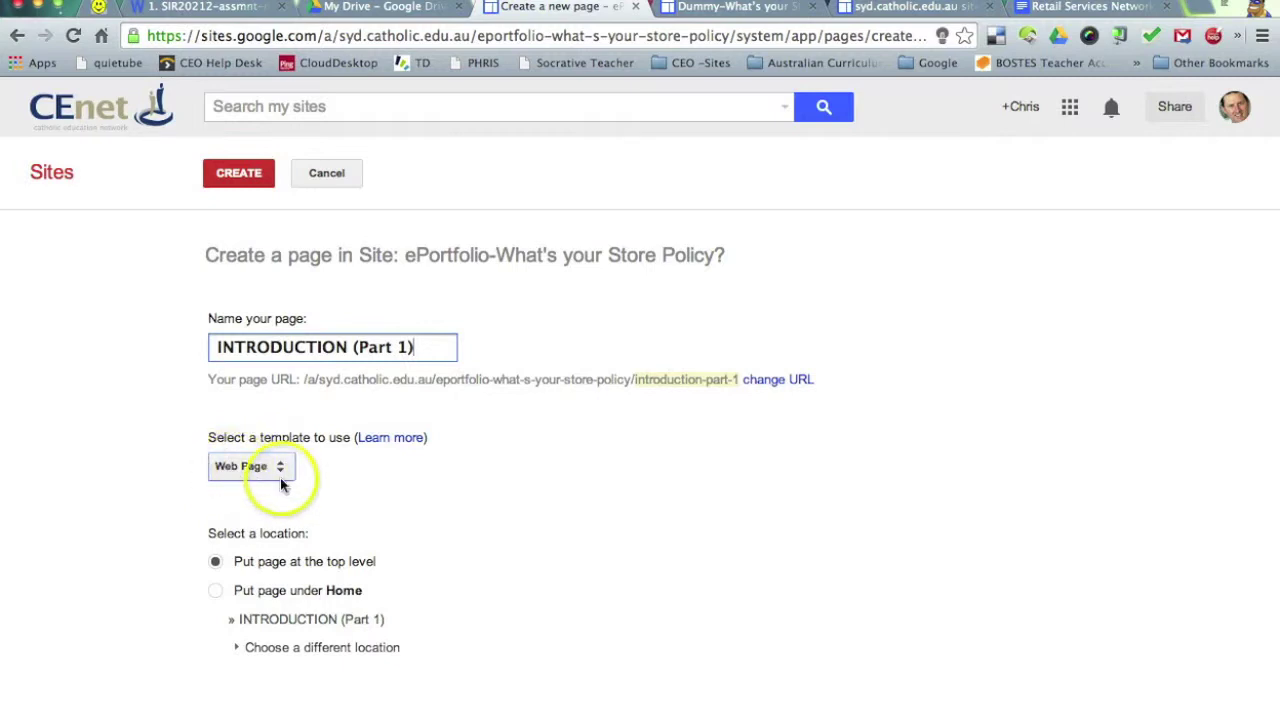
{"action": "left_click", "coordinate": [244, 177]}
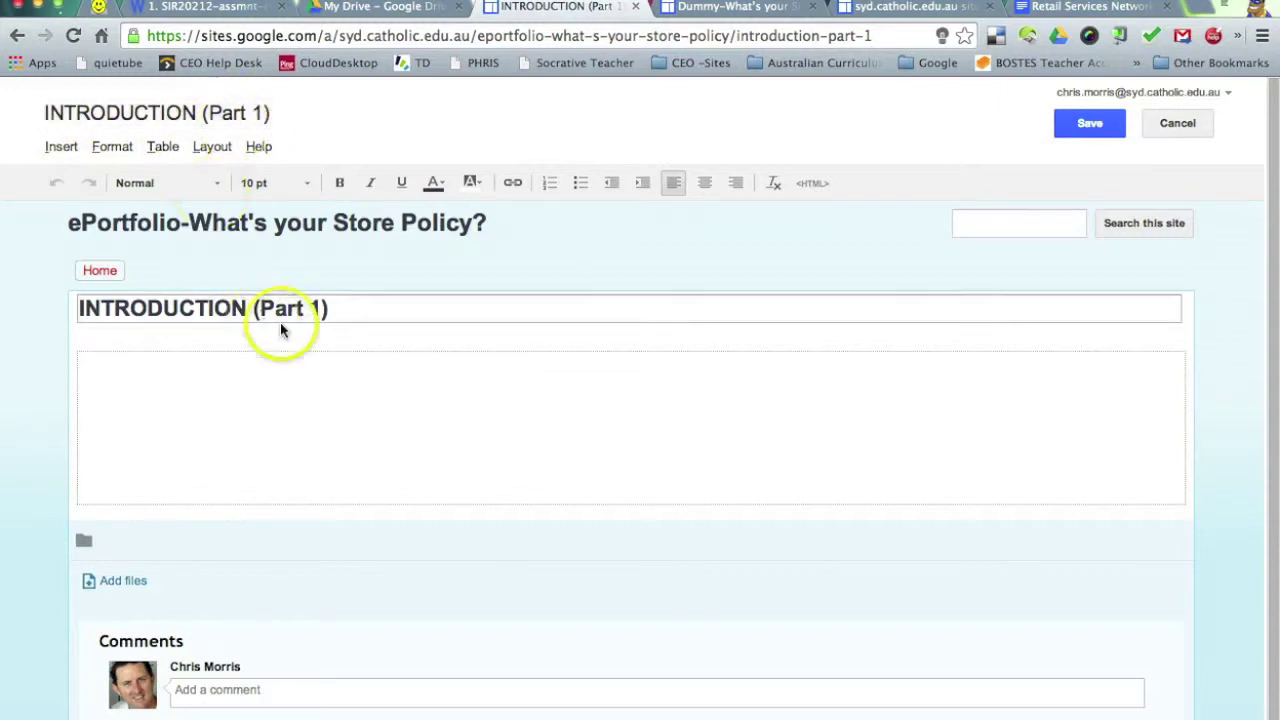
Cancel the file picker without attaching anything and save the empty INTRODUCTION (Part 1) page.
{"action": "left_click_drag", "start_coordinate": [334, 309], "coordinate": [128, 293]}
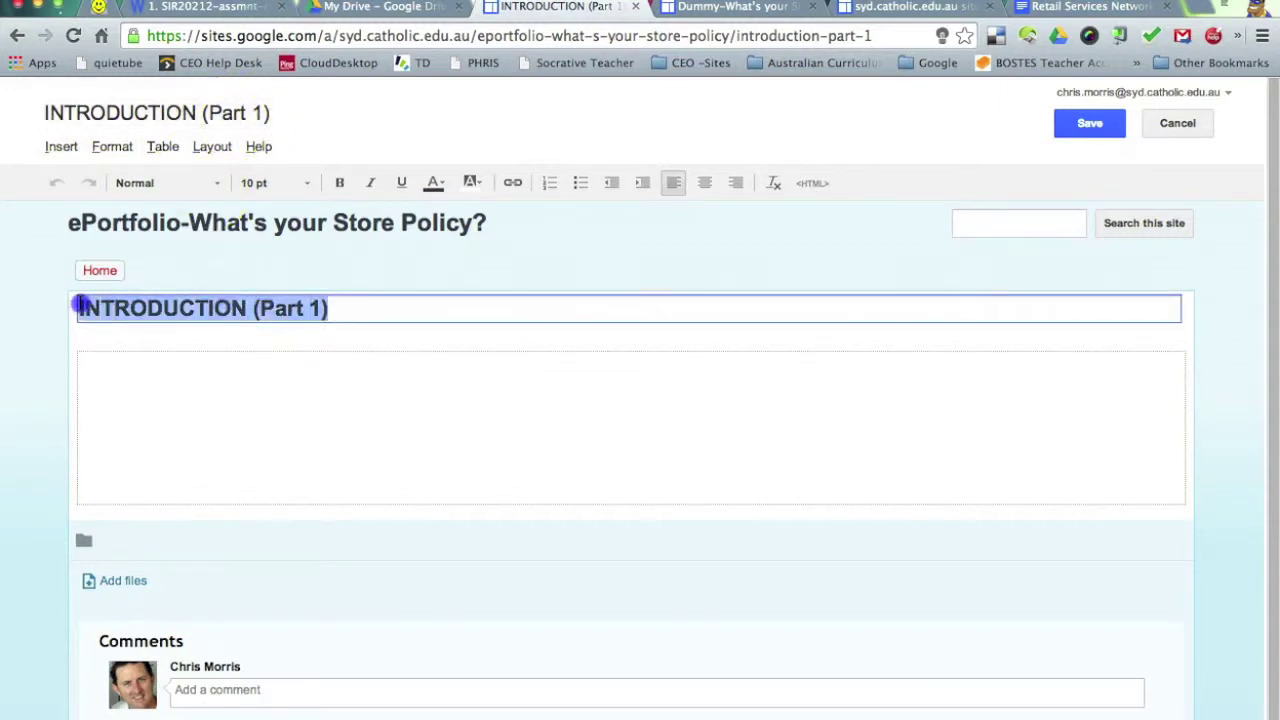
{"action": "left_click", "coordinate": [176, 387]}
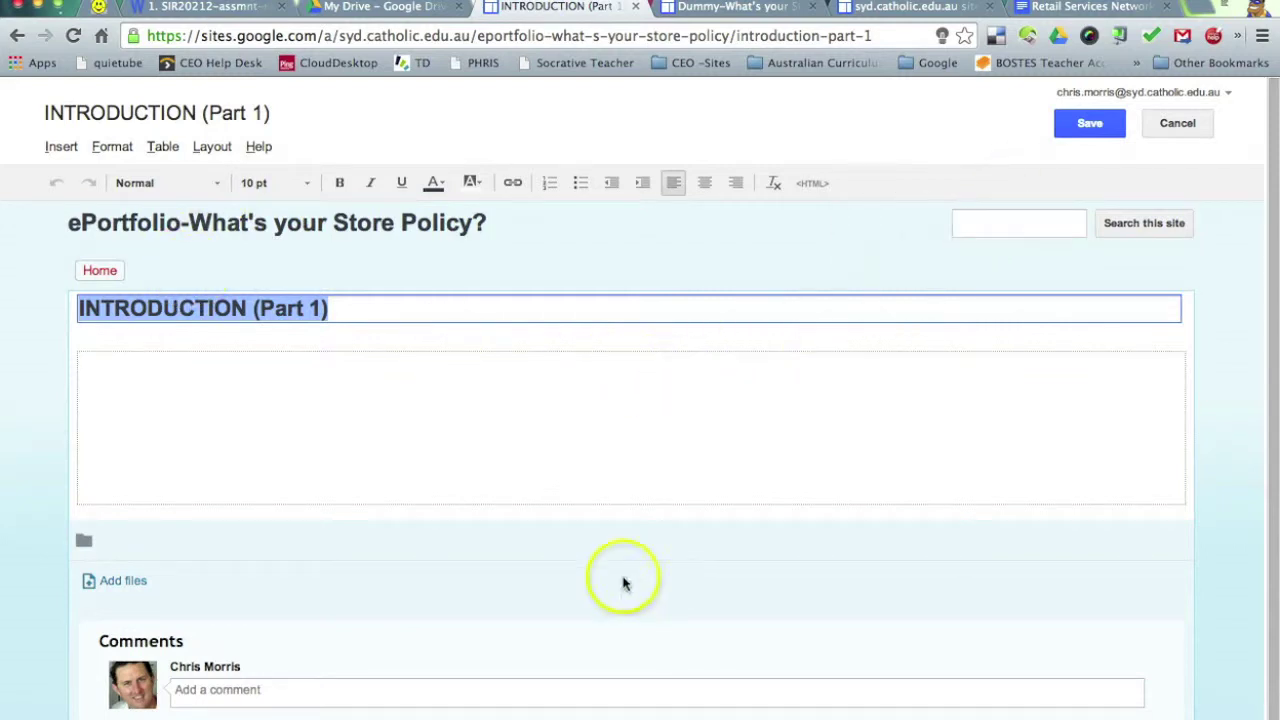
{"action": "scroll", "coordinate": [900, 340], "scroll_direction": "down", "scroll_amount": 1}
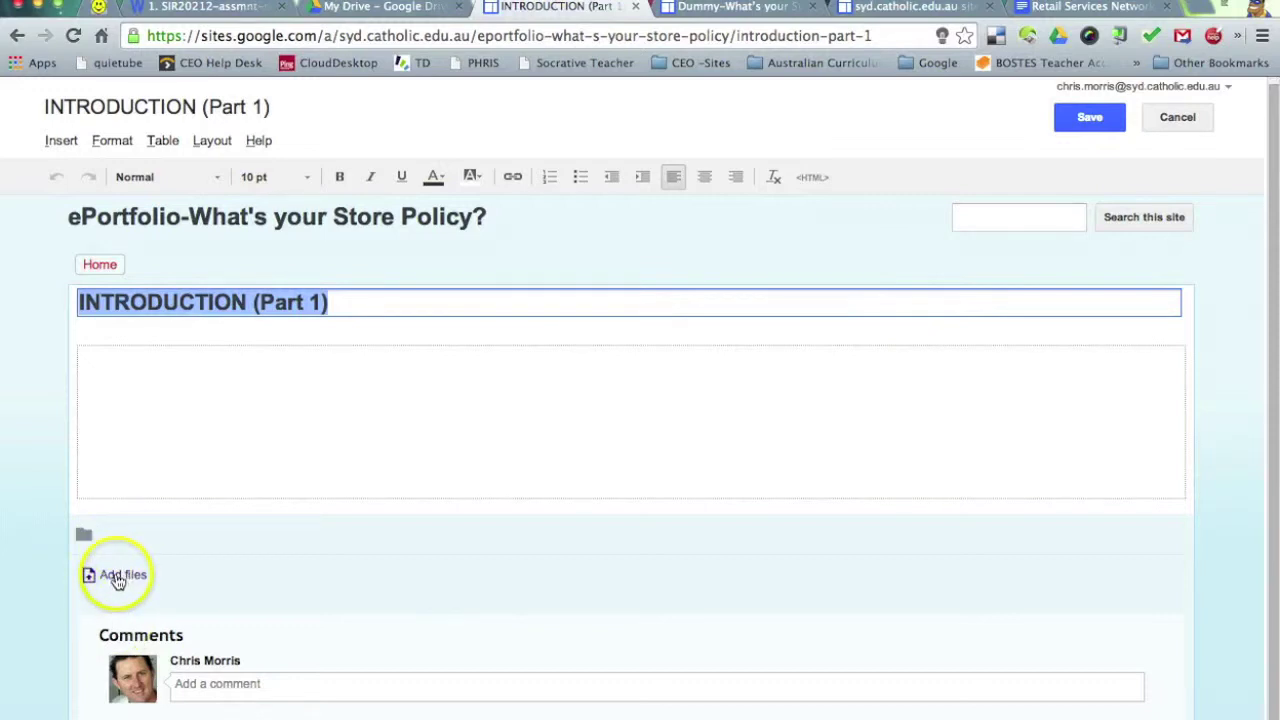
{"action": "left_click", "coordinate": [117, 580]}
{"action": "left_click", "coordinate": [114, 580]}
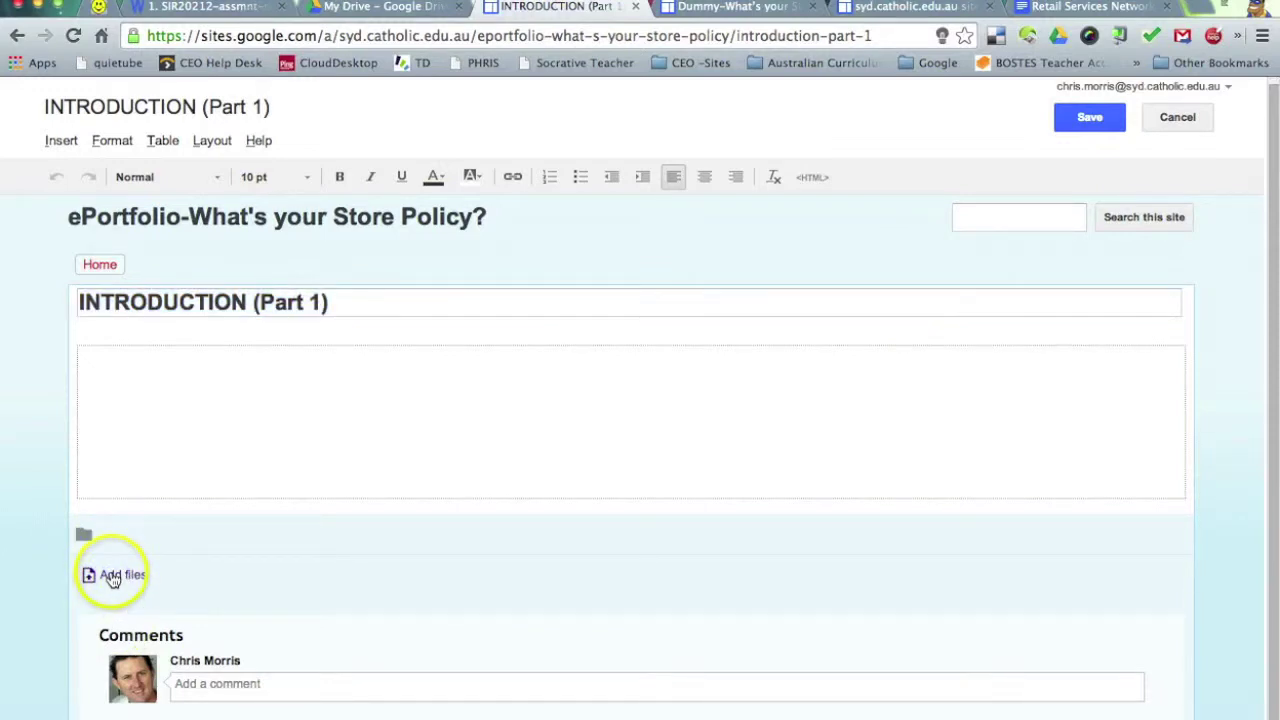
{"action": "left_click", "coordinate": [110, 578]}
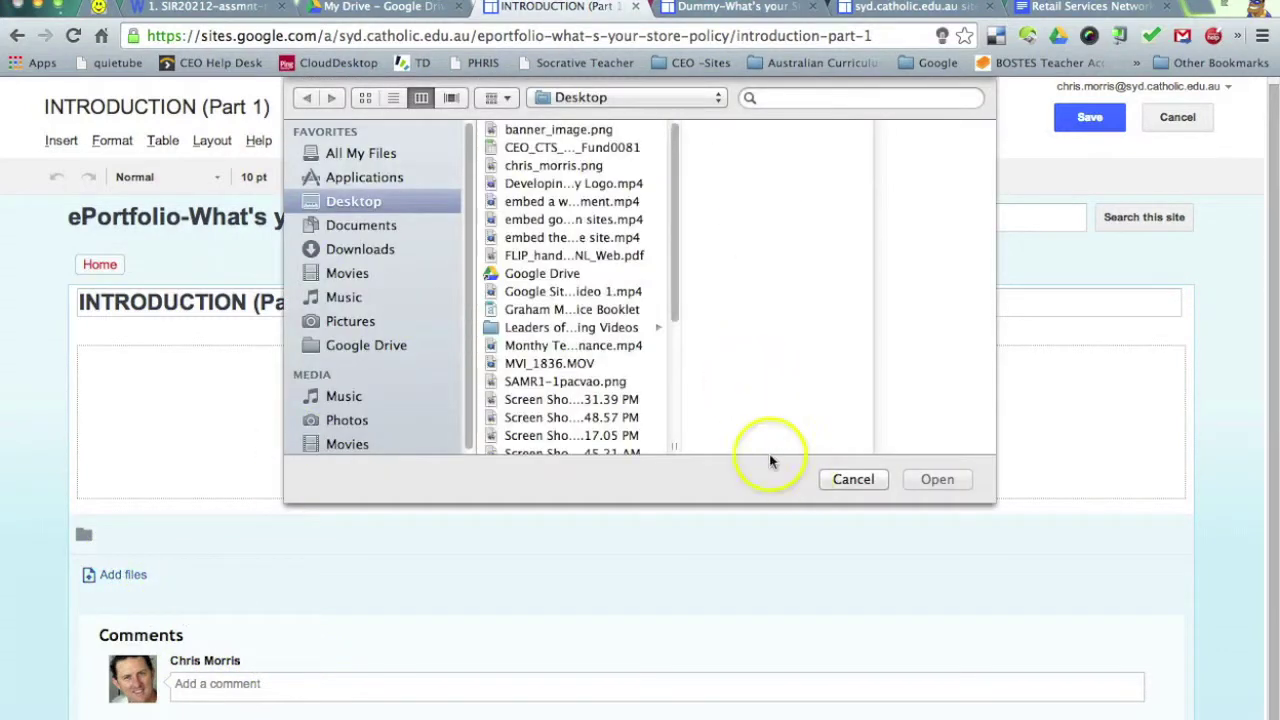
{"action": "left_click", "coordinate": [853, 480]}
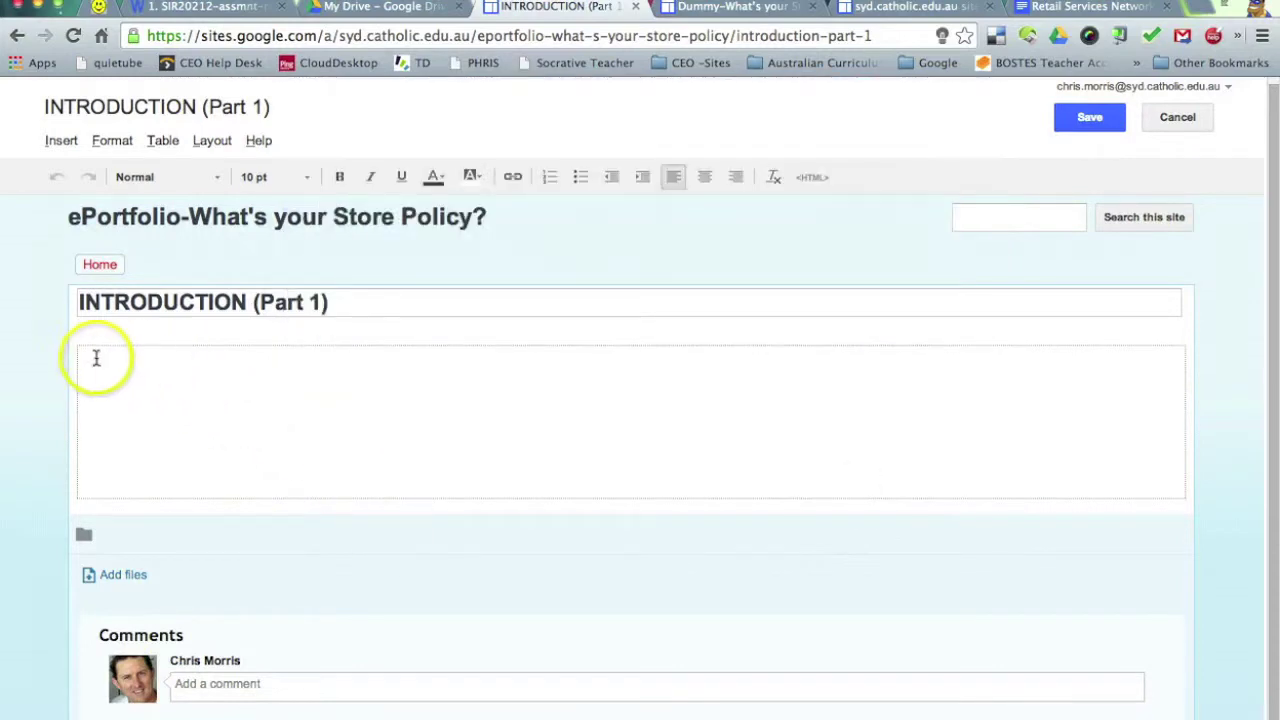
{"action": "left_click", "coordinate": [125, 360]}
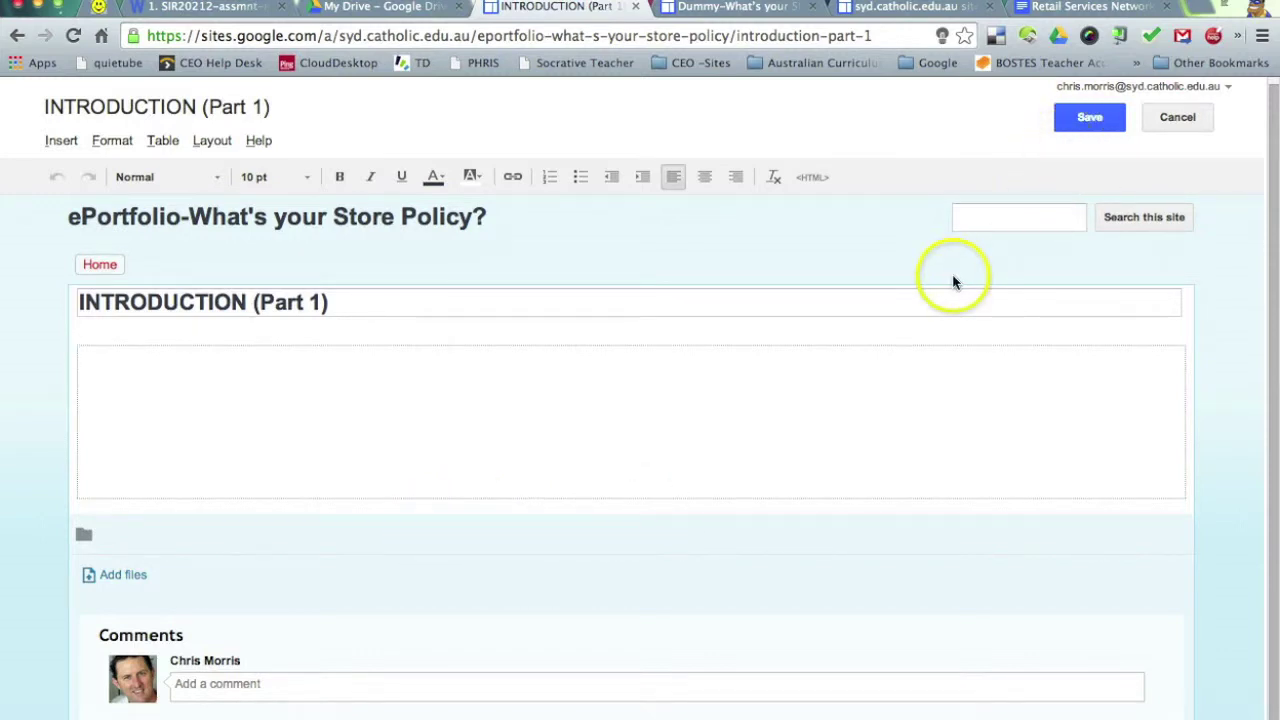
{"action": "left_click", "coordinate": [1098, 123]}
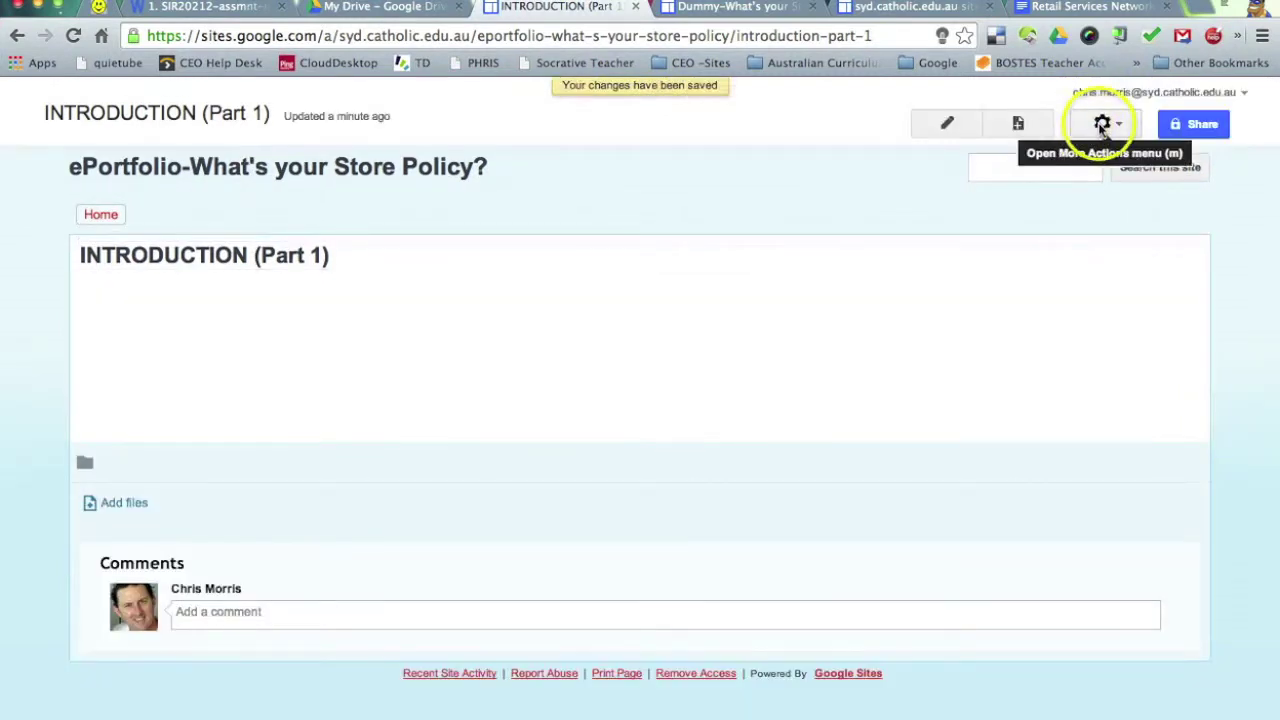
Uncheck Allow attachments in the INTRODUCTION (Part 1) page settings and save.
{"action": "left_click", "coordinate": [1101, 124]}
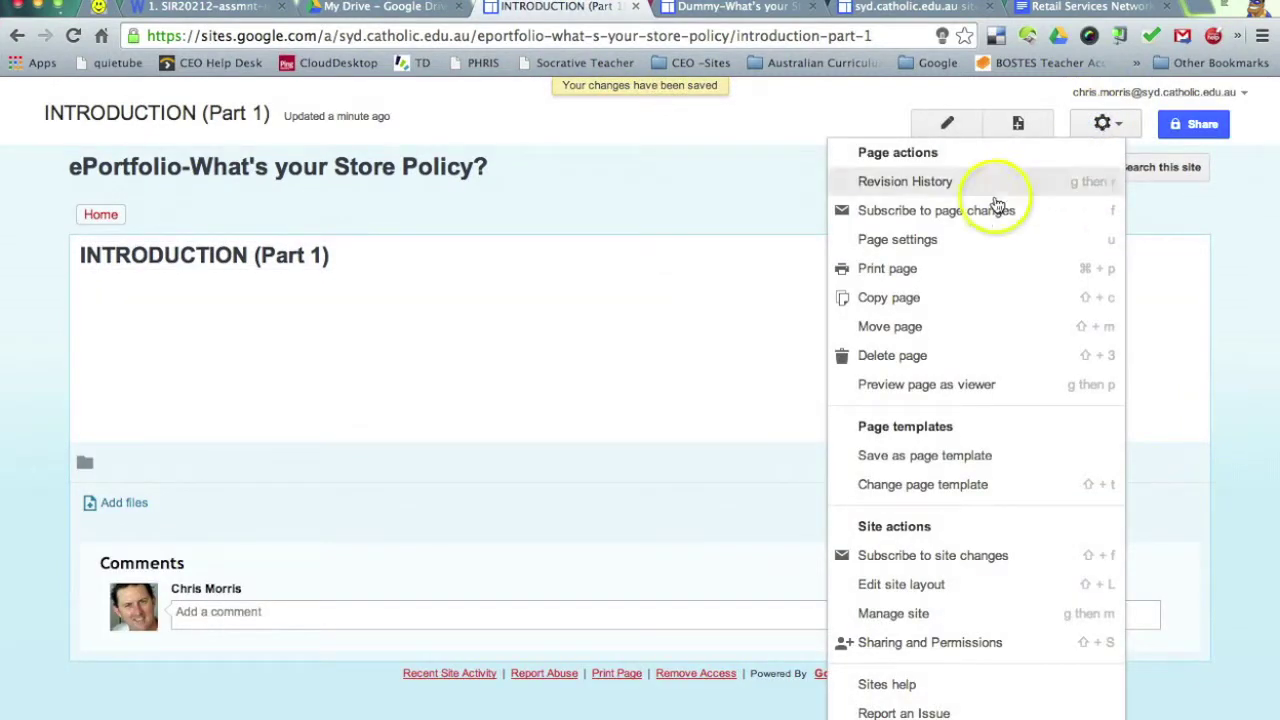
{"action": "left_click", "coordinate": [955, 242]}
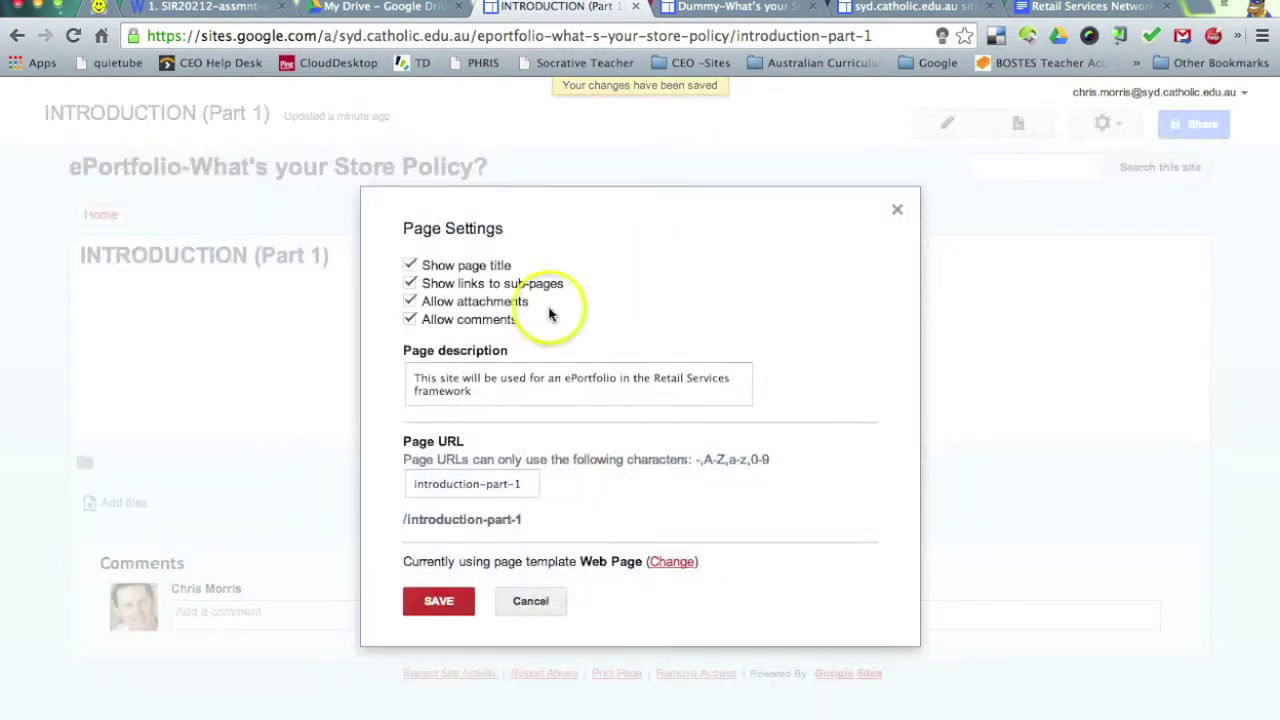
{"action": "left_click", "coordinate": [409, 304]}
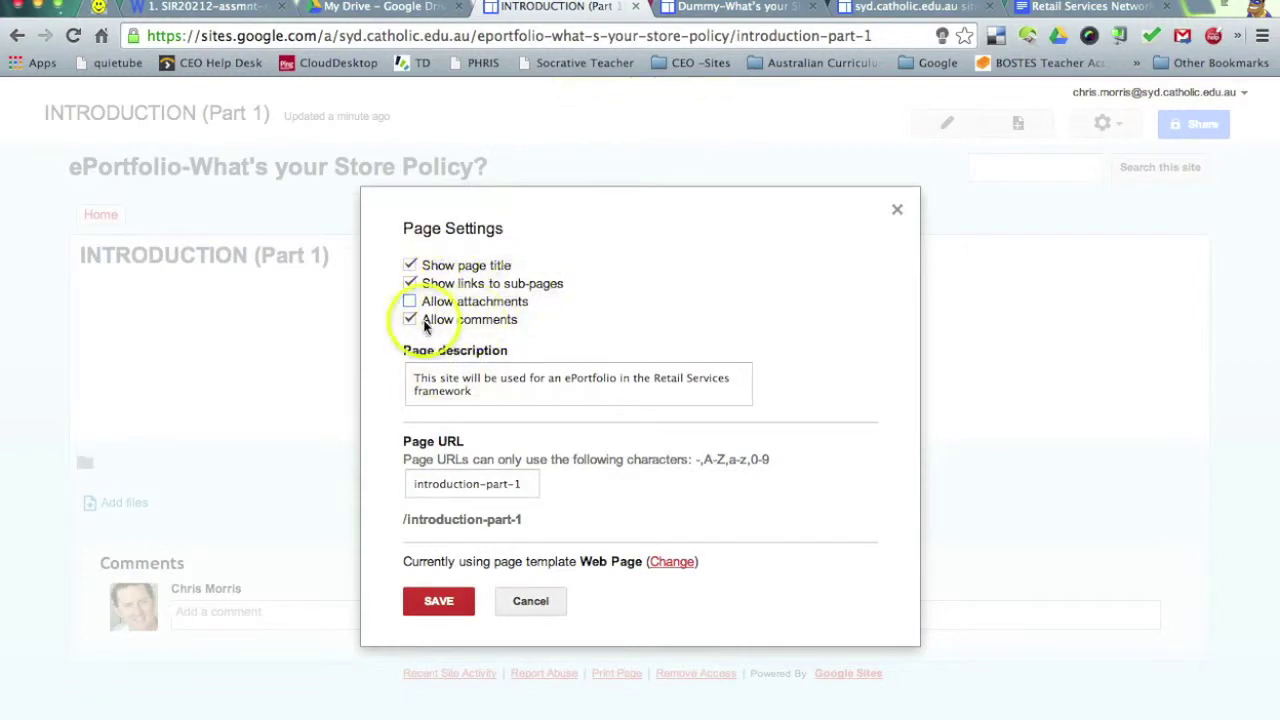
{"action": "left_click", "coordinate": [446, 604]}
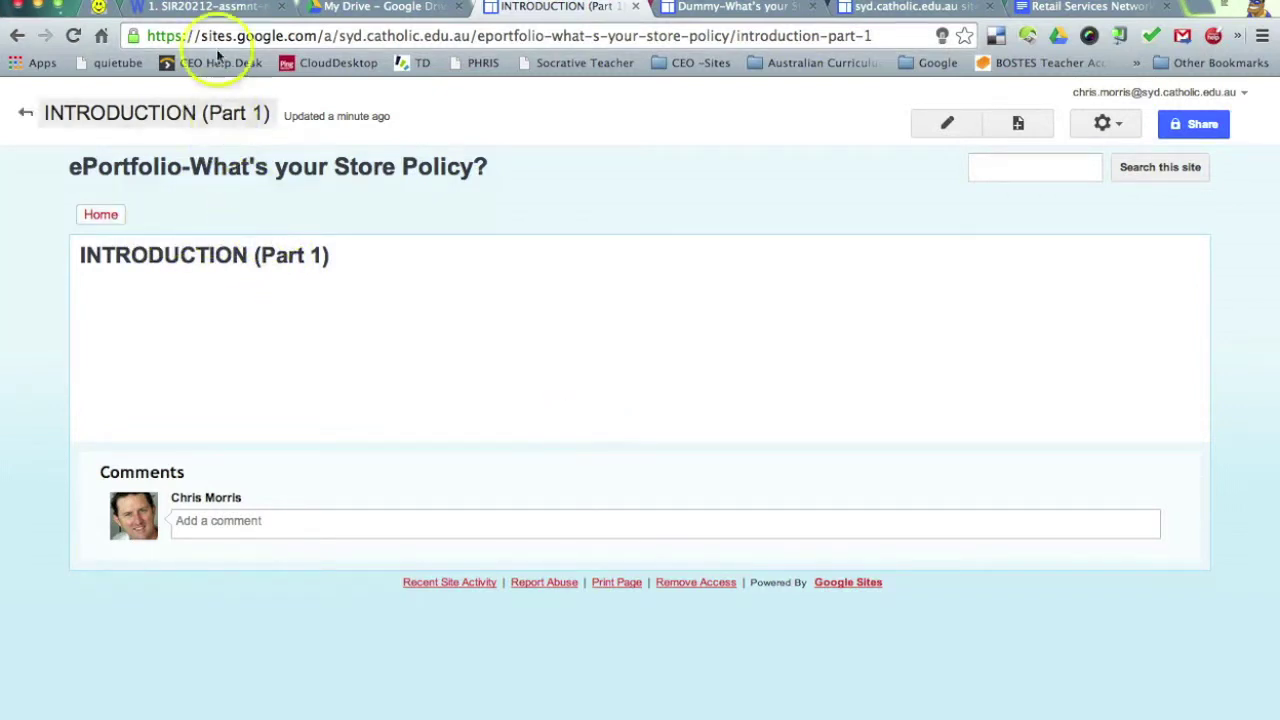
{"action": "left_click", "coordinate": [208, 7]}
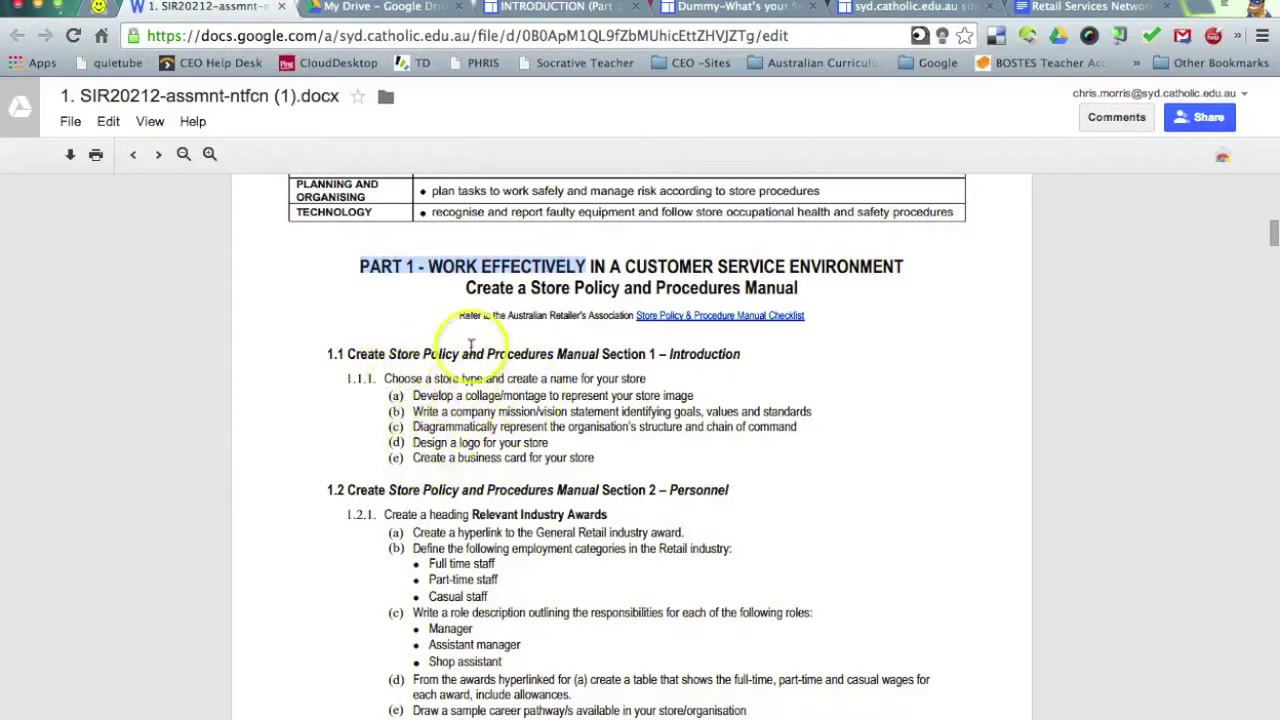
{"action": "scroll", "coordinate": [470, 310], "scroll_direction": "down", "scroll_amount": 4}
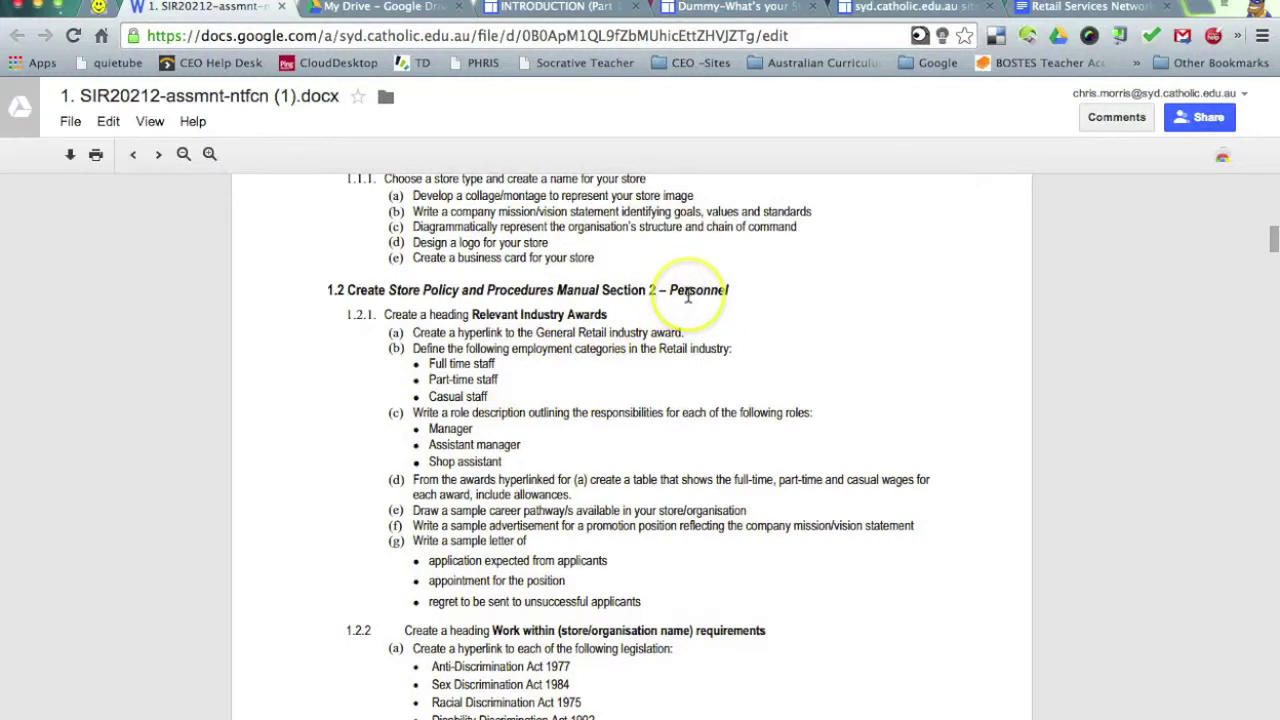
{"action": "scroll", "coordinate": [613, 403], "scroll_direction": "down", "scroll_amount": 6}
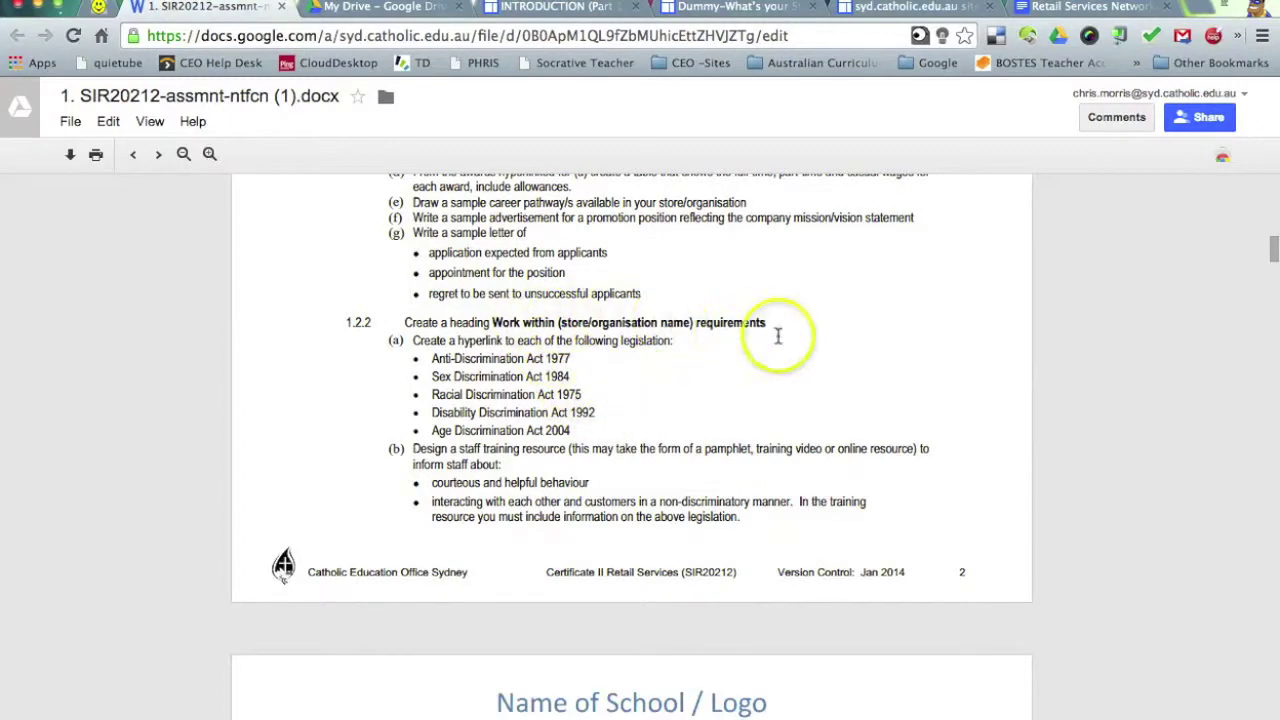
{"action": "scroll", "coordinate": [806, 445], "scroll_direction": "down", "scroll_amount": 6}
{"action": "scroll", "coordinate": [803, 440], "scroll_direction": "down", "scroll_amount": 3}
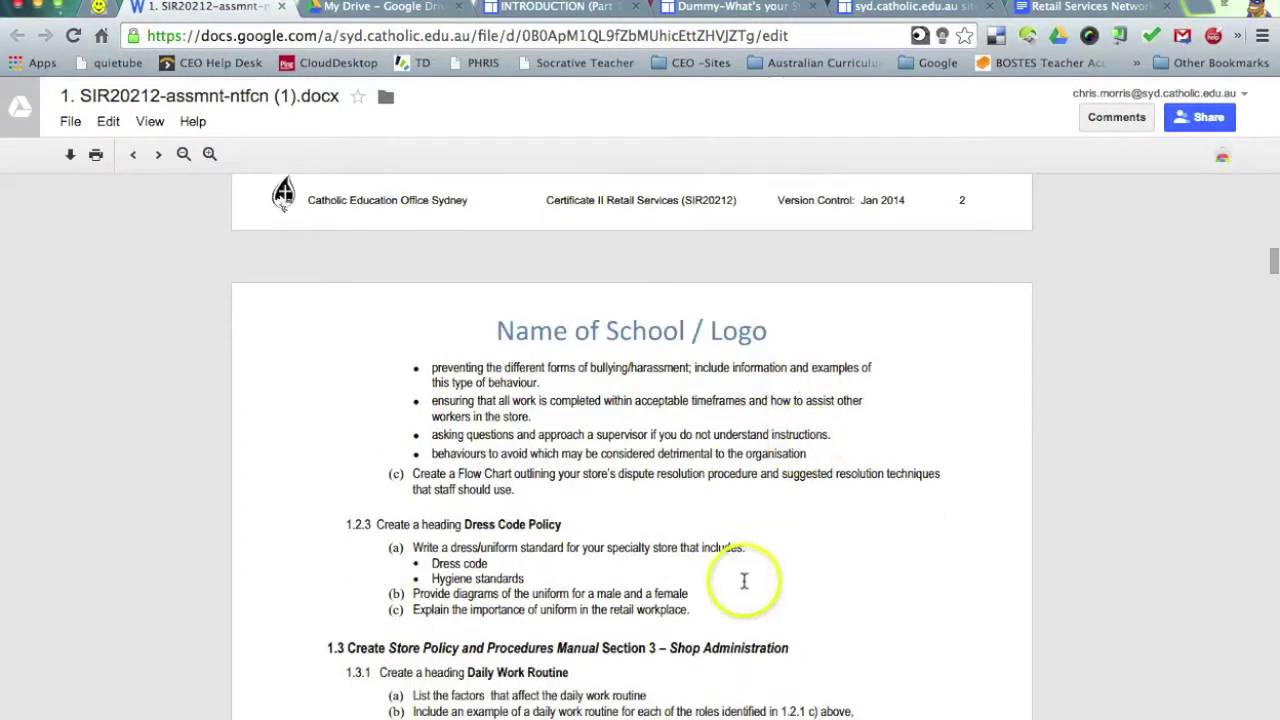
{"action": "scroll", "coordinate": [706, 557], "scroll_direction": "down", "scroll_amount": 7}
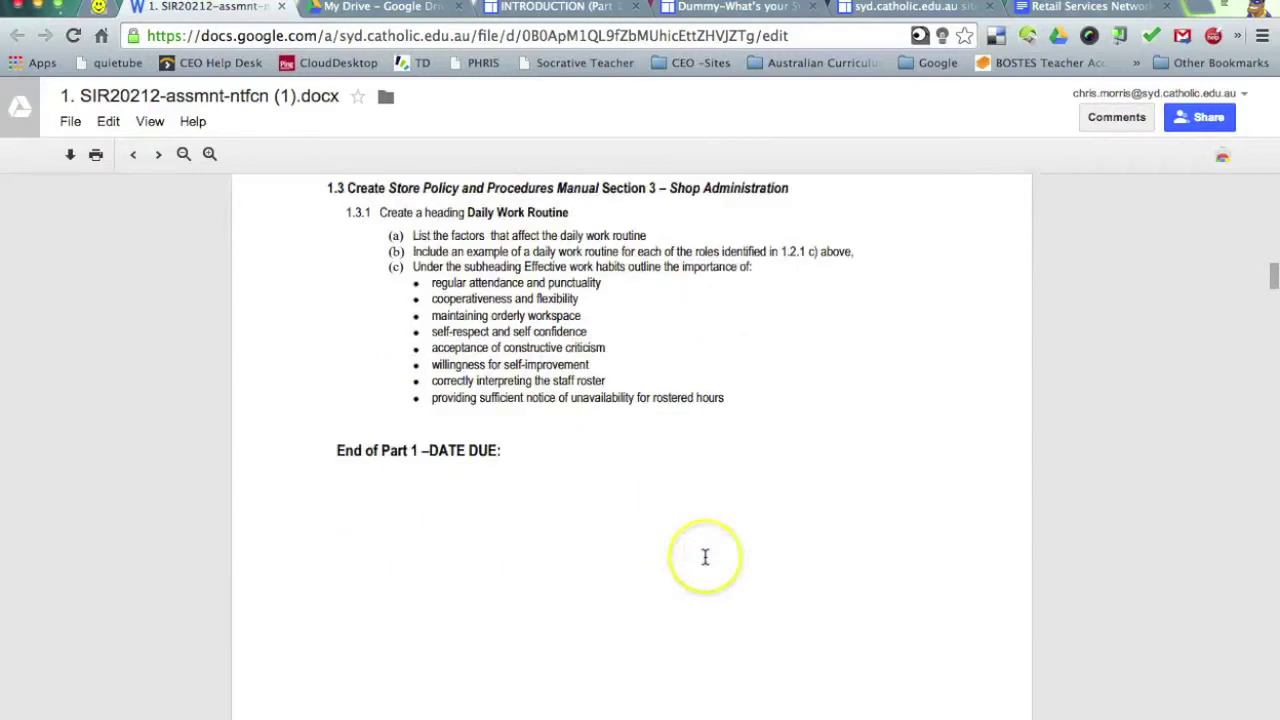
{"action": "scroll", "coordinate": [700, 500], "scroll_direction": "up", "scroll_amount": 2}
{"action": "scroll", "coordinate": [692, 313], "scroll_direction": "up", "scroll_amount": 8}
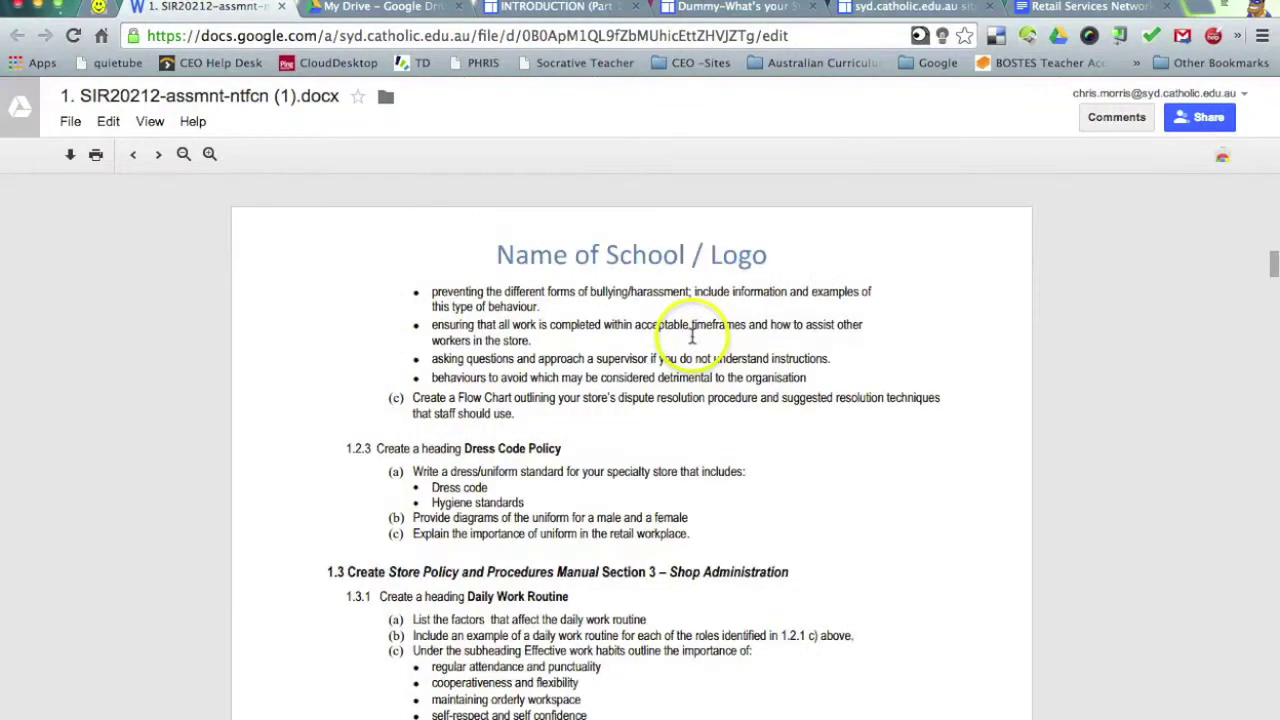
{"action": "scroll", "coordinate": [692, 337], "scroll_direction": "up", "scroll_amount": 20}
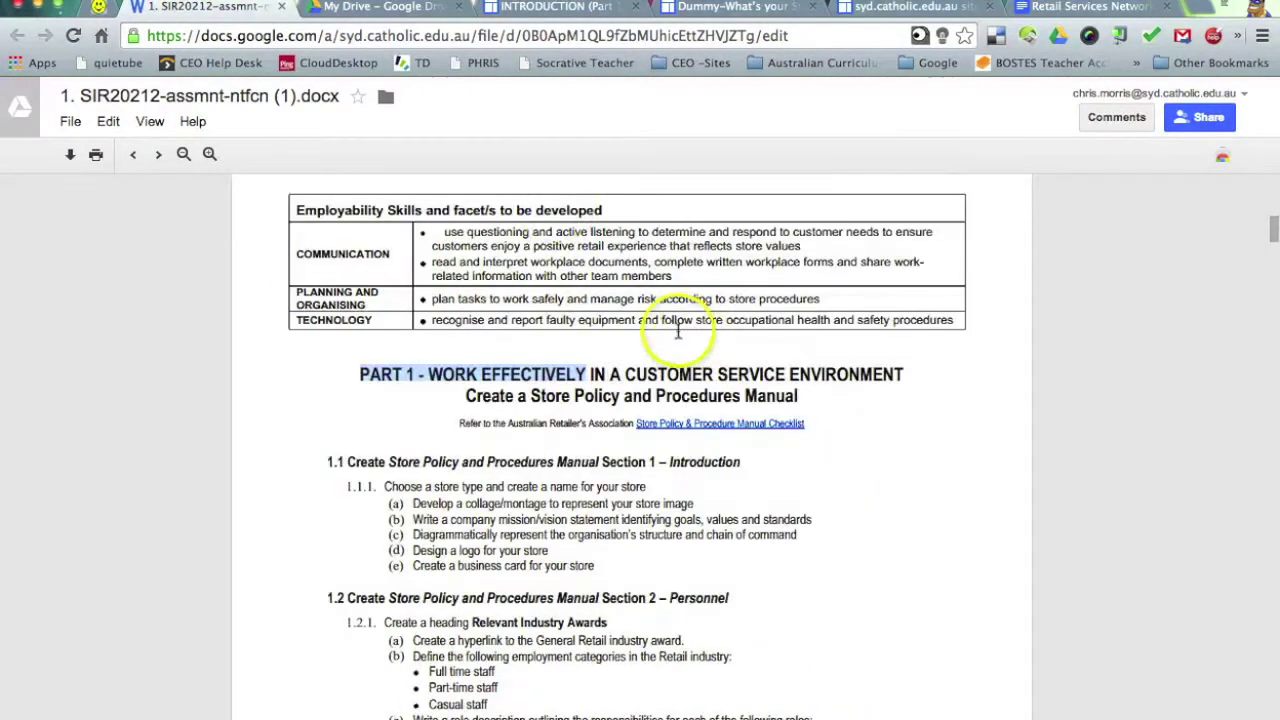
{"action": "left_click", "coordinate": [560, 7]}
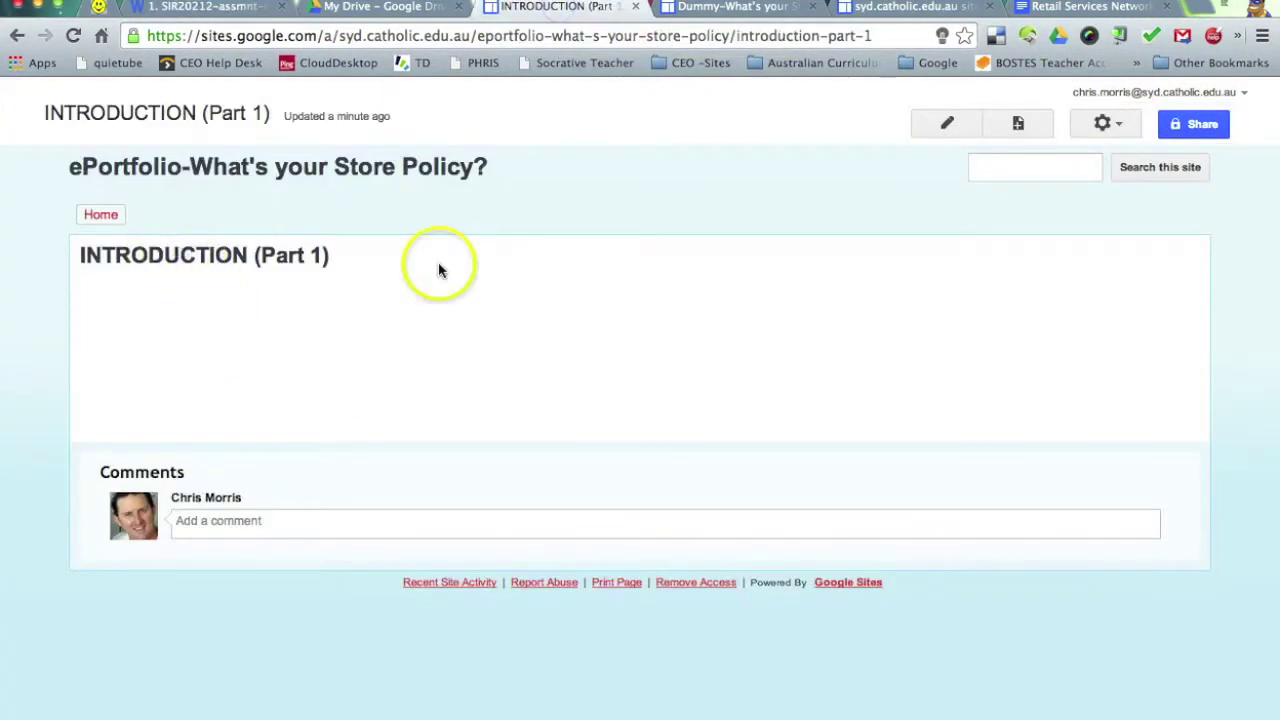
Create the 'About your store (1.1)' web page nested under INTRODUCTION (Part 1) and save it.
{"action": "left_click", "coordinate": [1017, 124]}
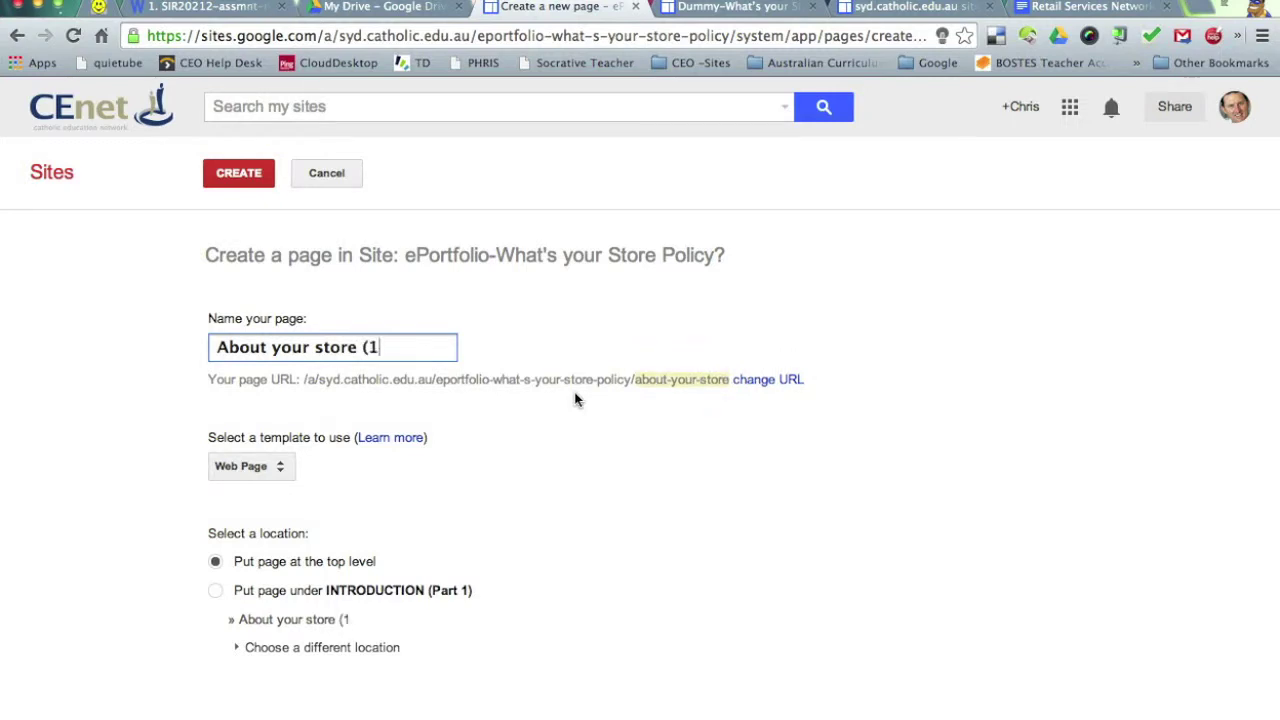
{"action": "left_click", "coordinate": [205, 10]}
{"action": "left_click_drag", "start_coordinate": [323, 462], "coordinate": [355, 463]}
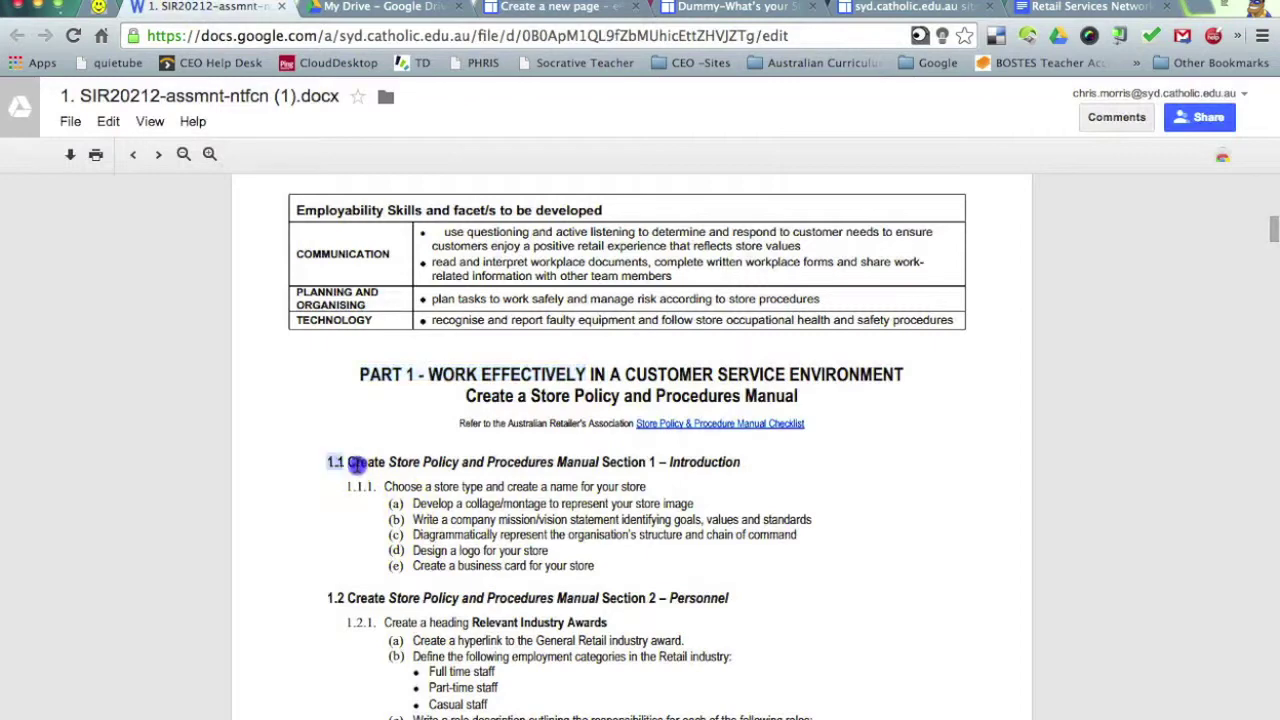
{"action": "left_click", "coordinate": [555, 7]}
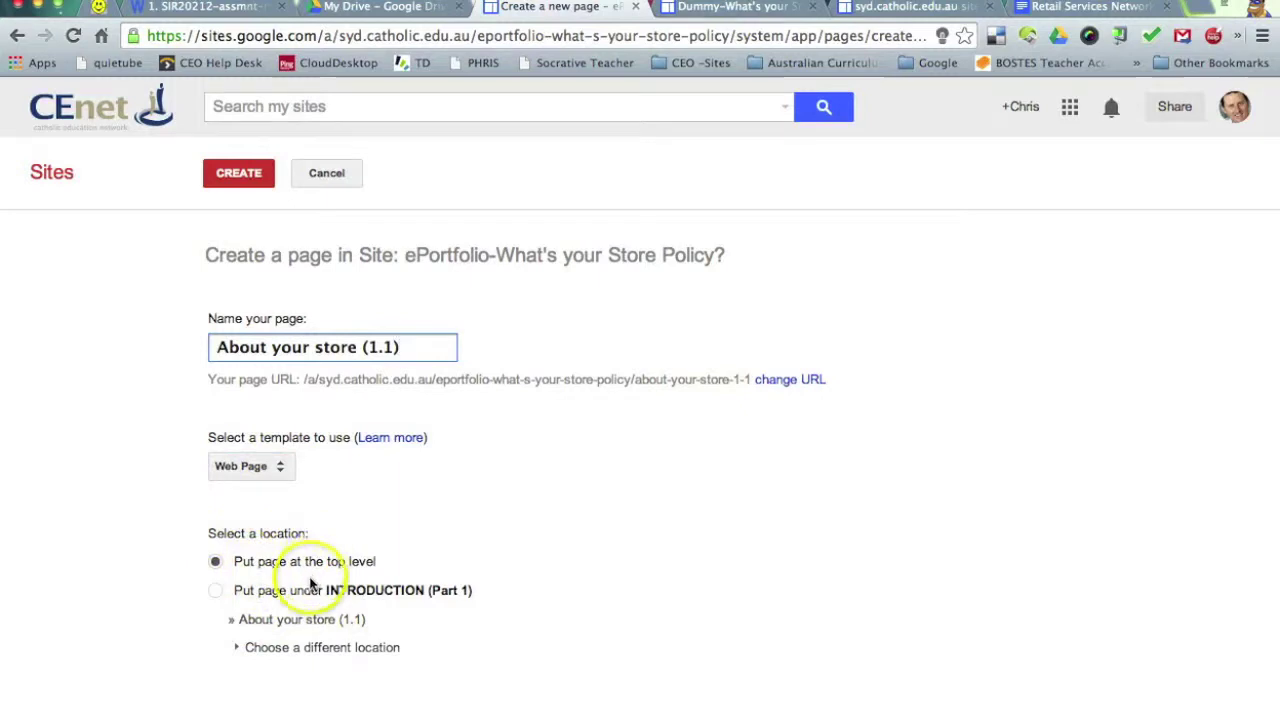
{"action": "left_click", "coordinate": [215, 590]}
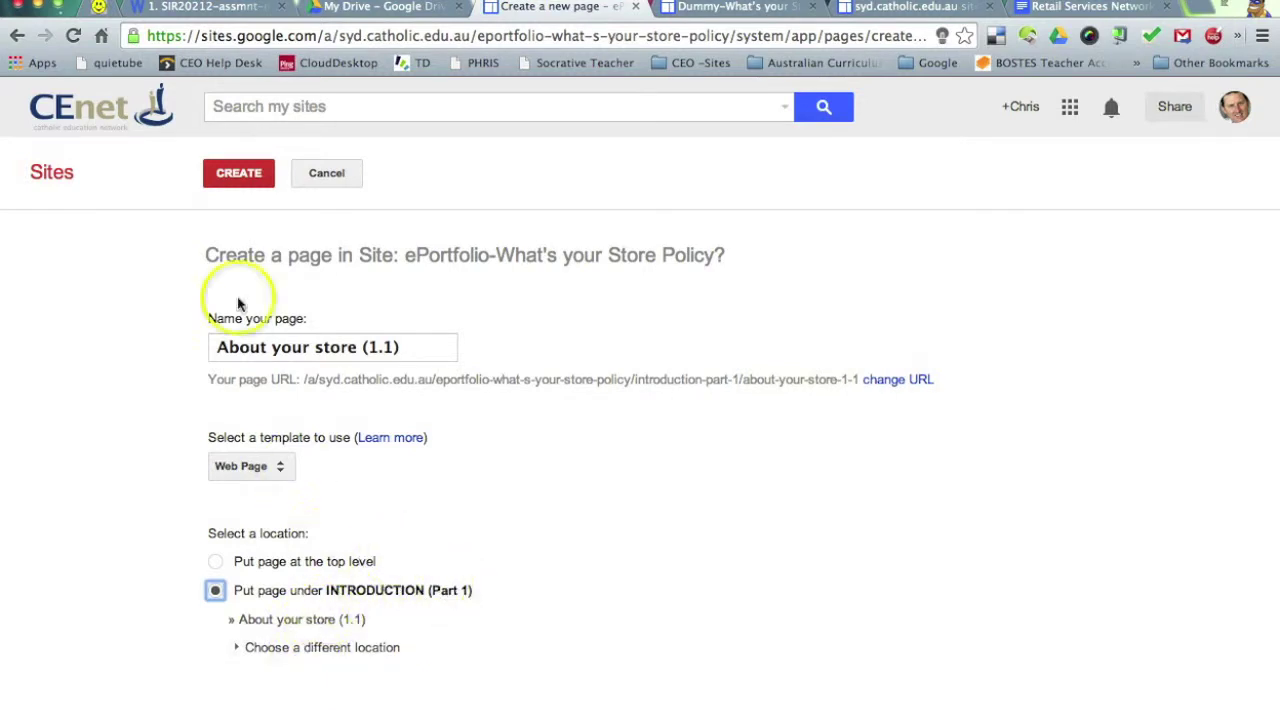
{"action": "left_click", "coordinate": [239, 174]}
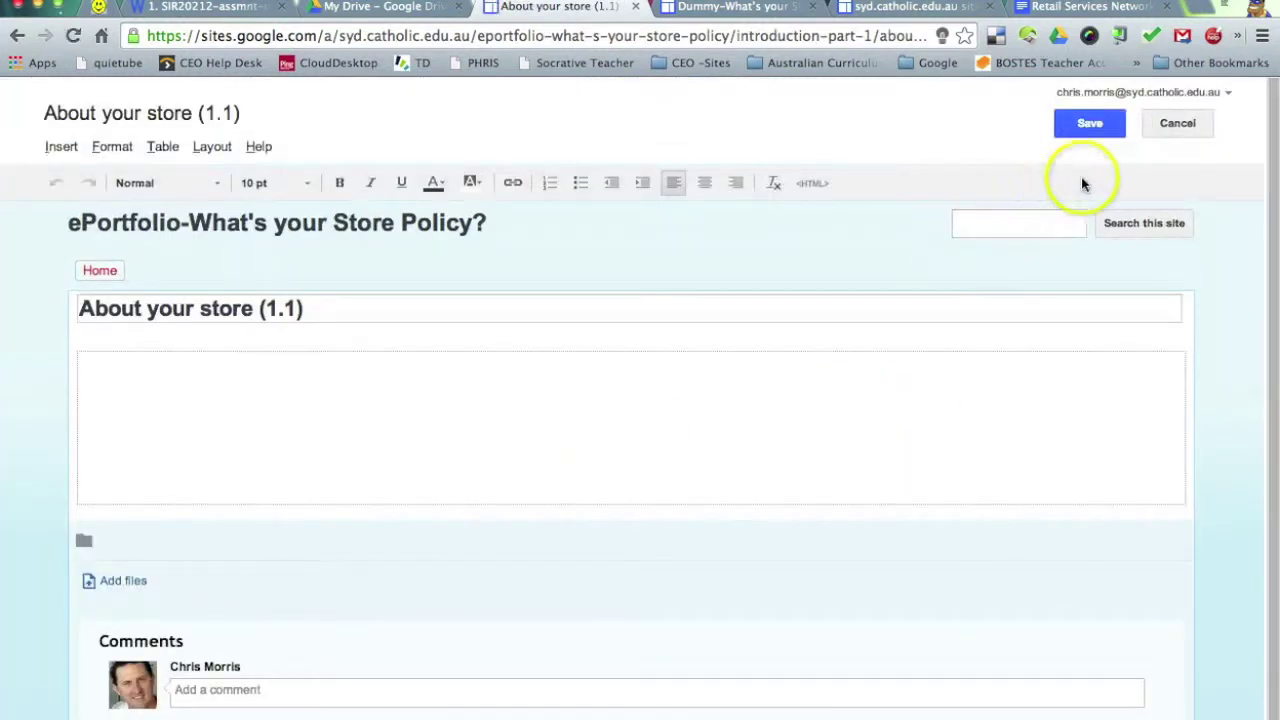
{"action": "left_click", "coordinate": [1093, 121]}
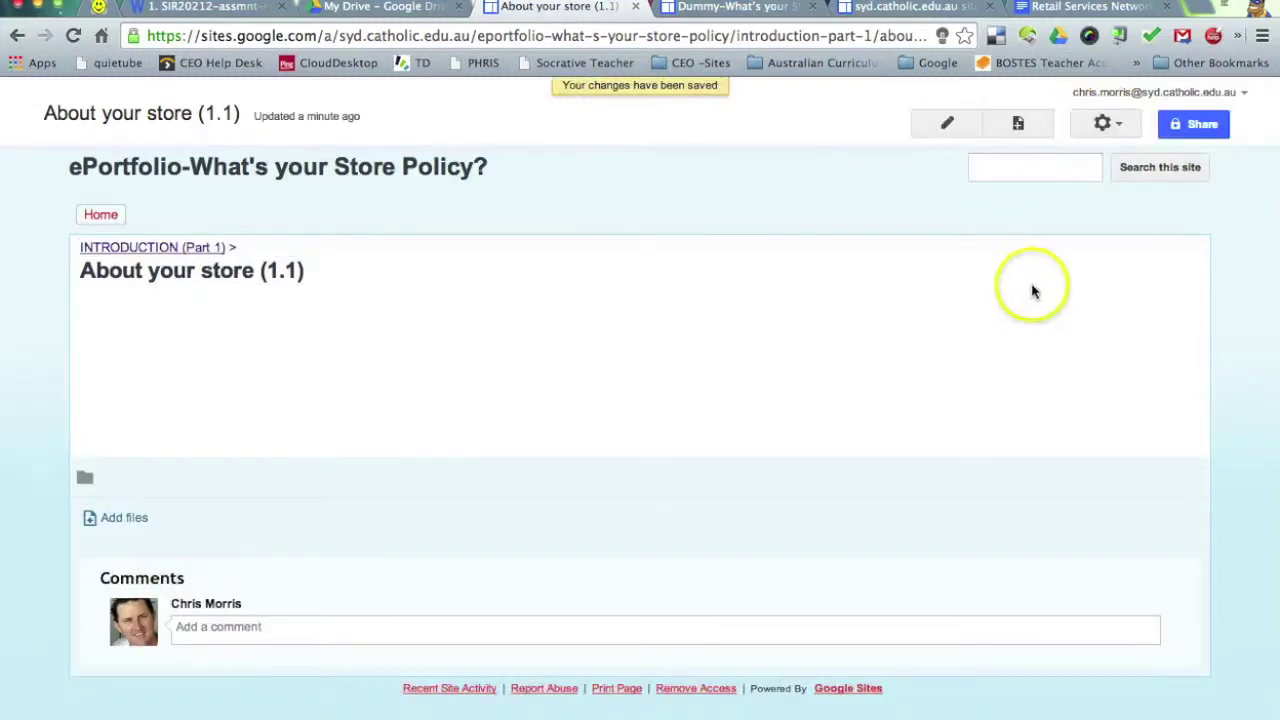
{"action": "left_click", "coordinate": [1105, 124]}
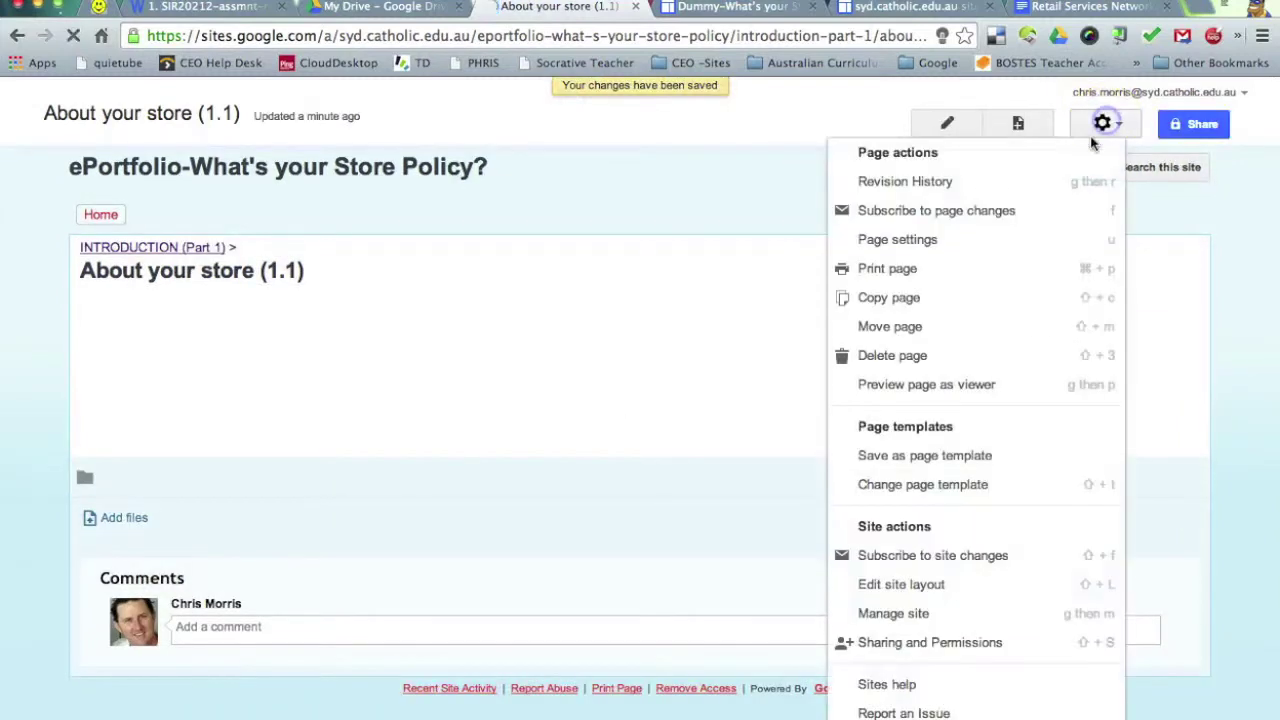
Uncheck Allow attachments for About your store (1.1), then go back to INTRODUCTION (Part 1).
{"action": "left_click", "coordinate": [926, 242]}
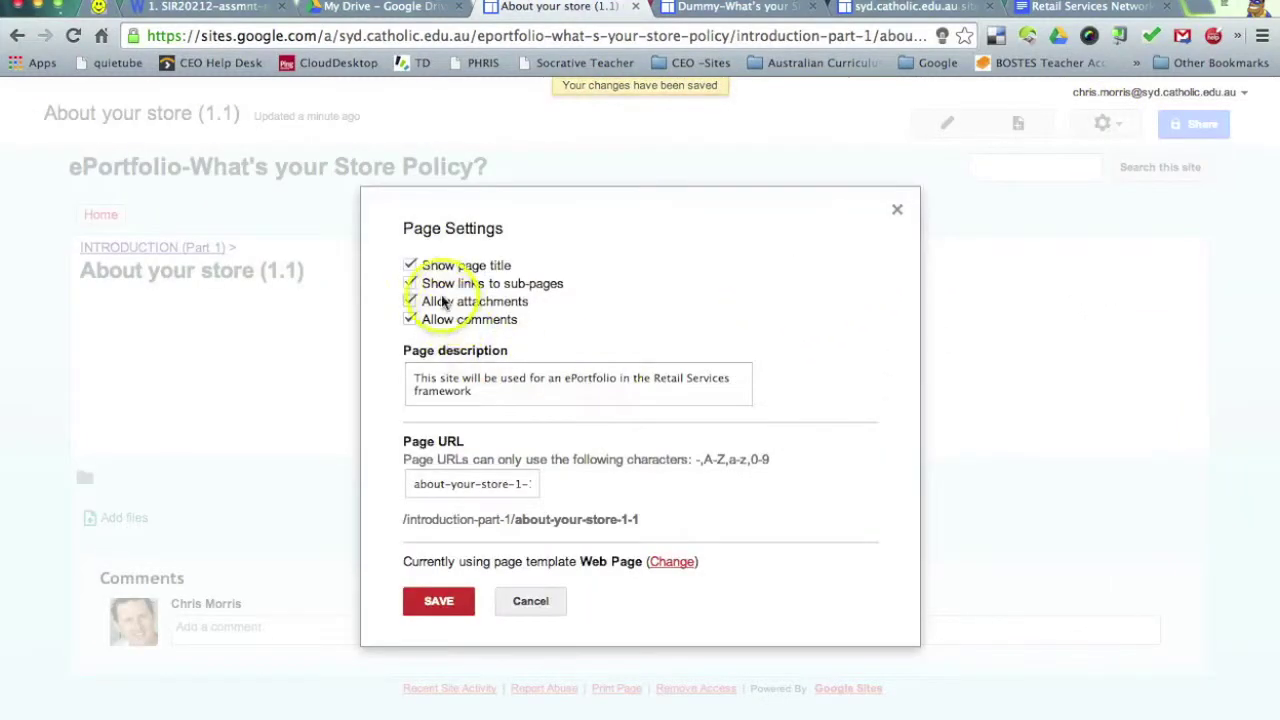
{"action": "left_click", "coordinate": [410, 301]}
{"action": "left_click", "coordinate": [440, 600]}
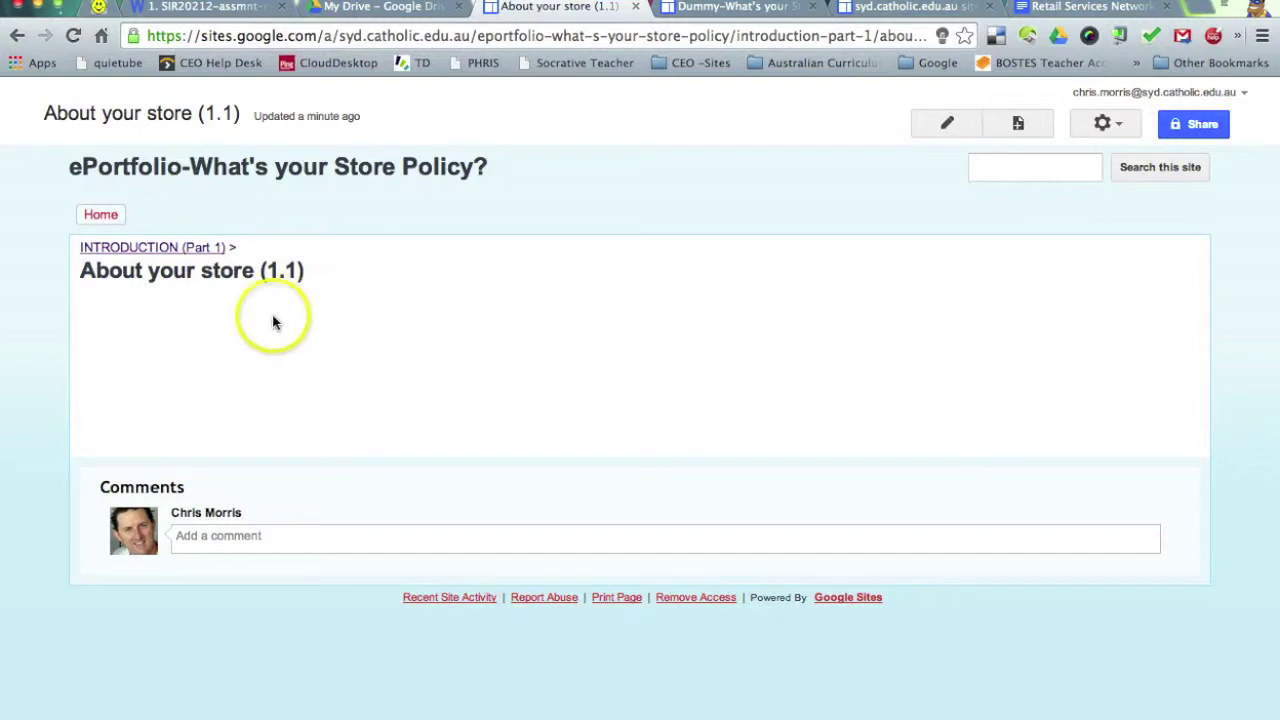
{"action": "left_click", "coordinate": [118, 247]}
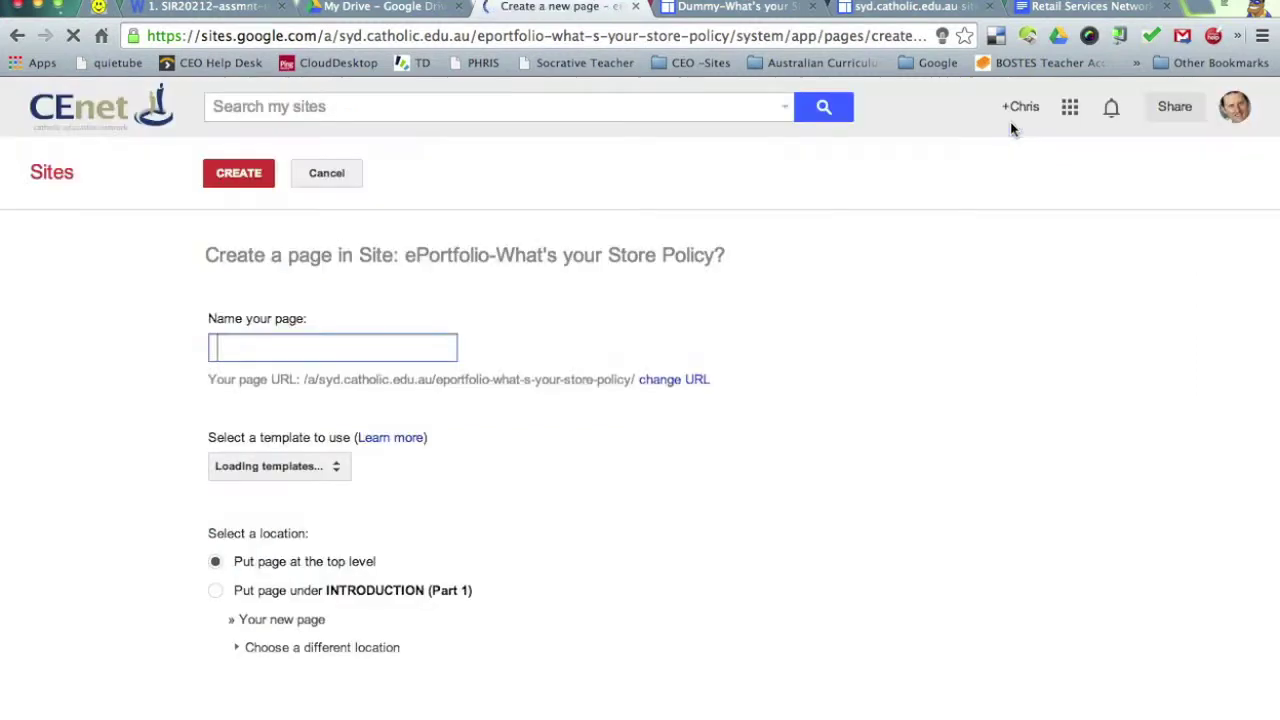
Create the 'Personnel (1.2)' page under INTRODUCTION (Part 1) and save it.
{"action": "left_click", "coordinate": [976, 155]}
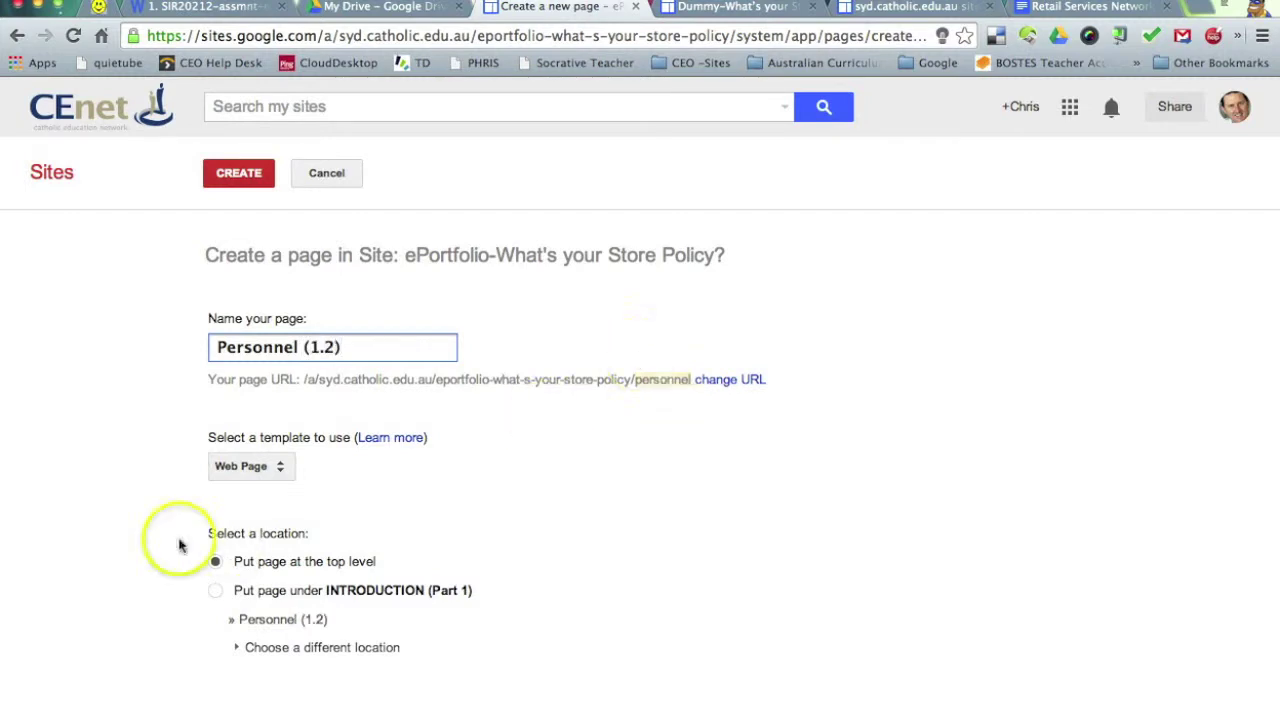
{"action": "left_click", "coordinate": [219, 594]}
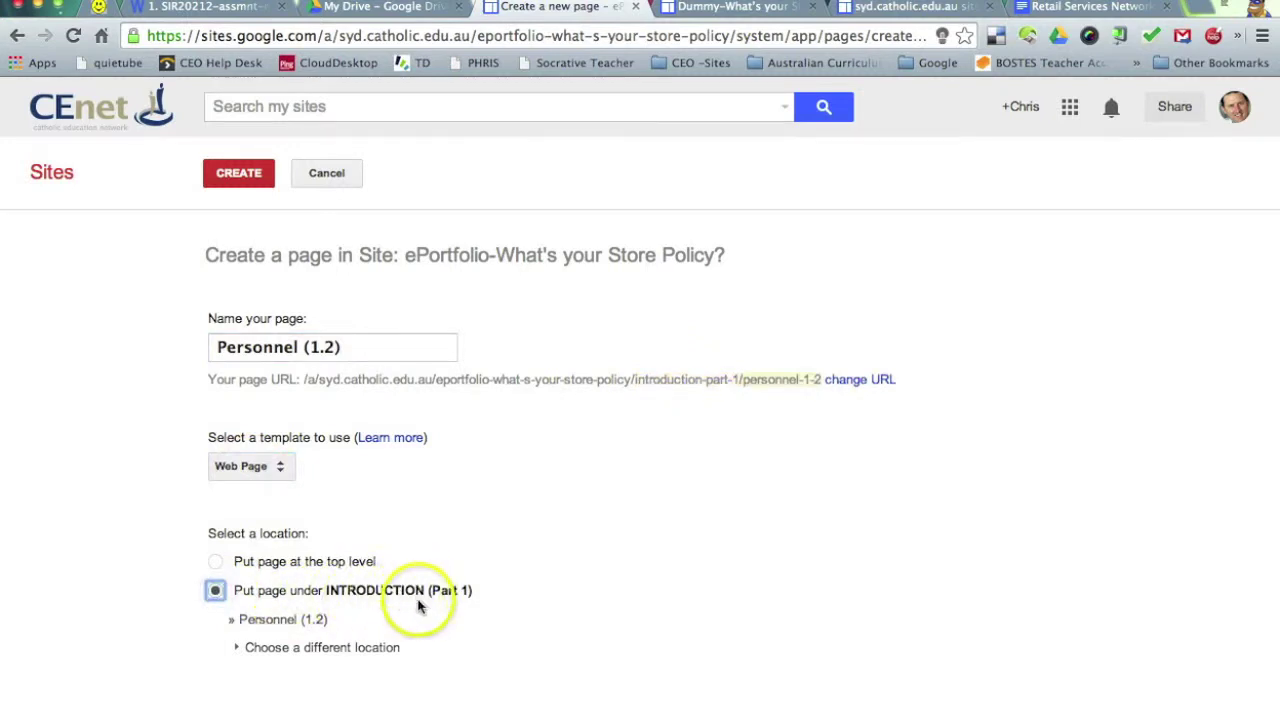
{"action": "left_click", "coordinate": [240, 176]}
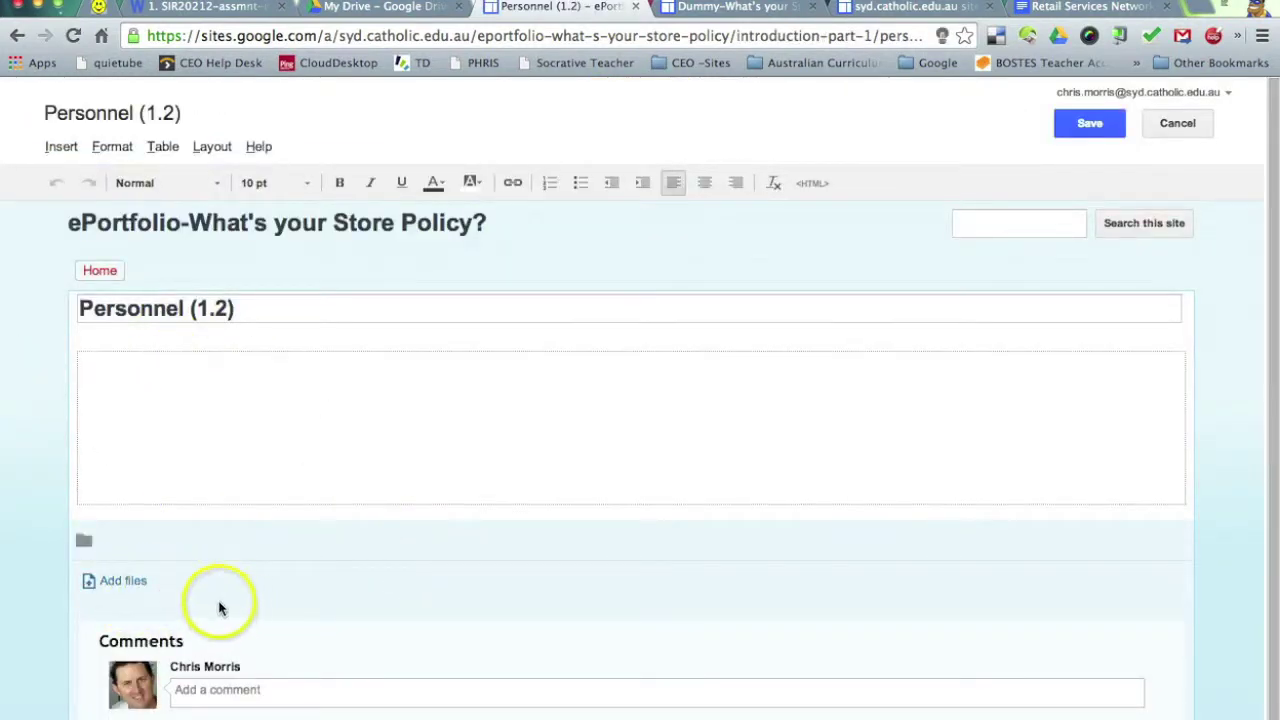
{"action": "left_click", "coordinate": [1099, 128]}
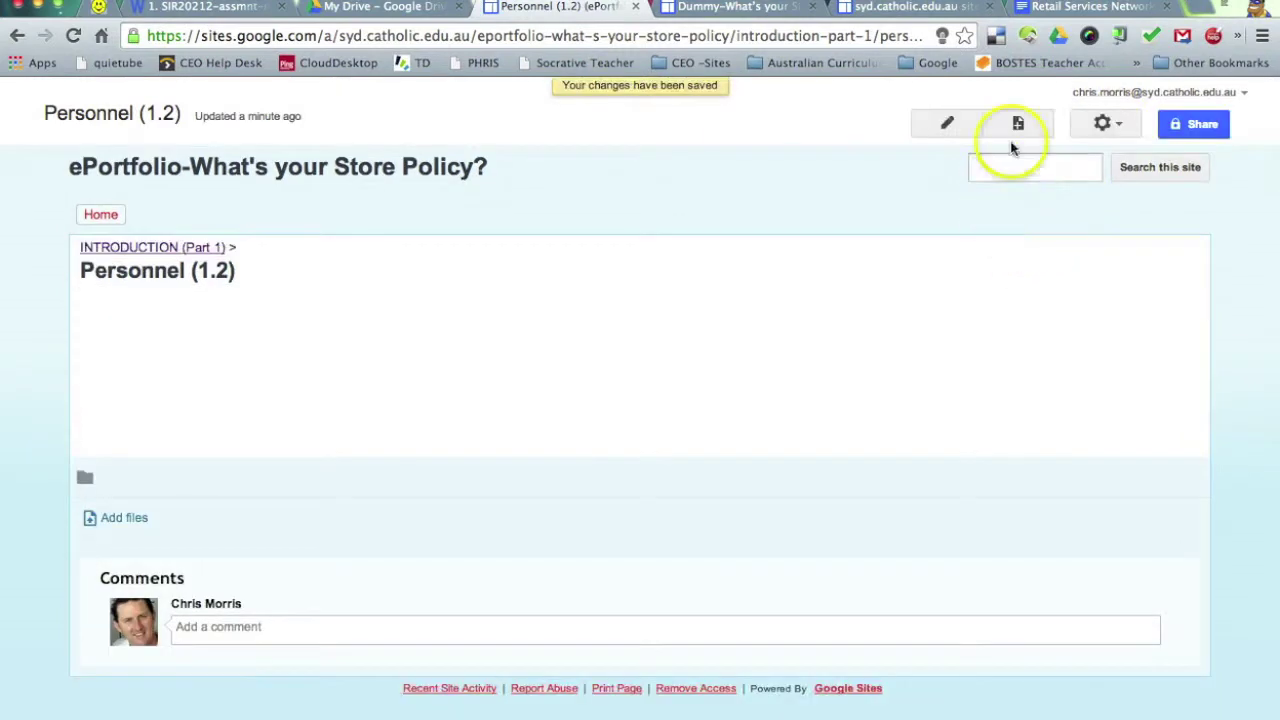
Disable attachments on Personnel (1.2), then open INTRODUCTION (Part 1) showing subpages 1.1–1.3.
{"action": "left_click", "coordinate": [1103, 123]}
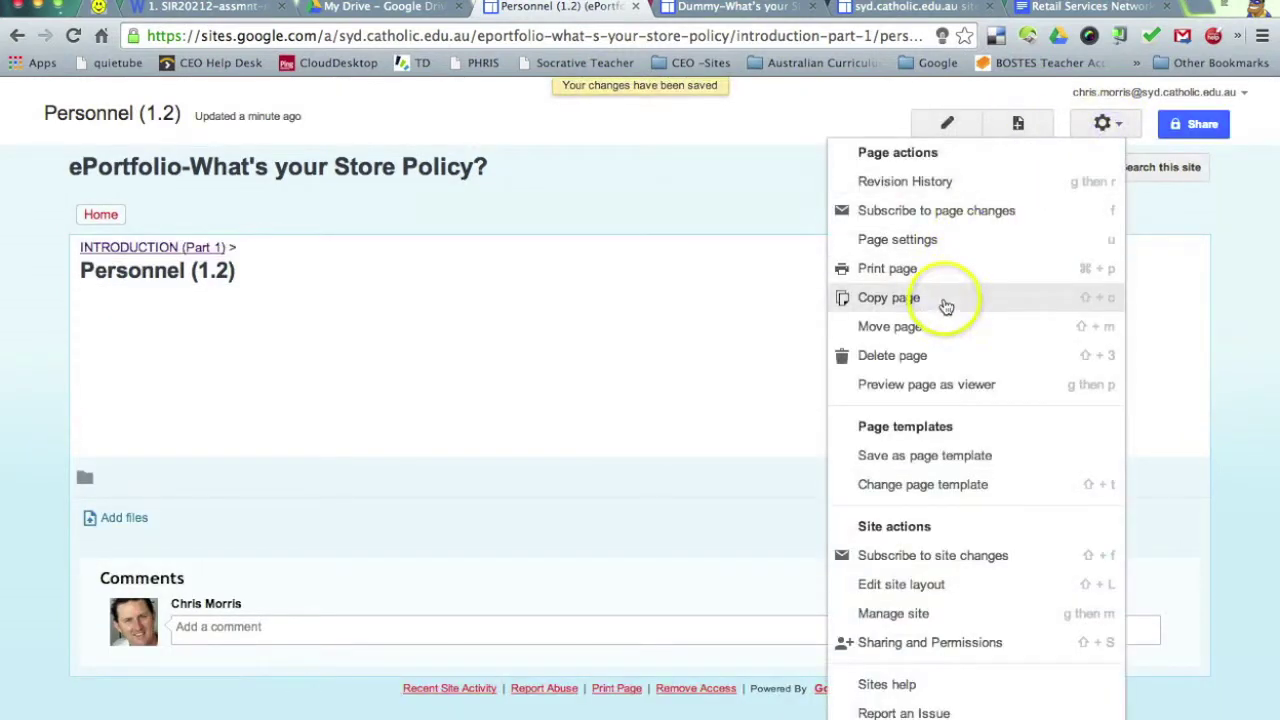
{"action": "left_click", "coordinate": [915, 240]}
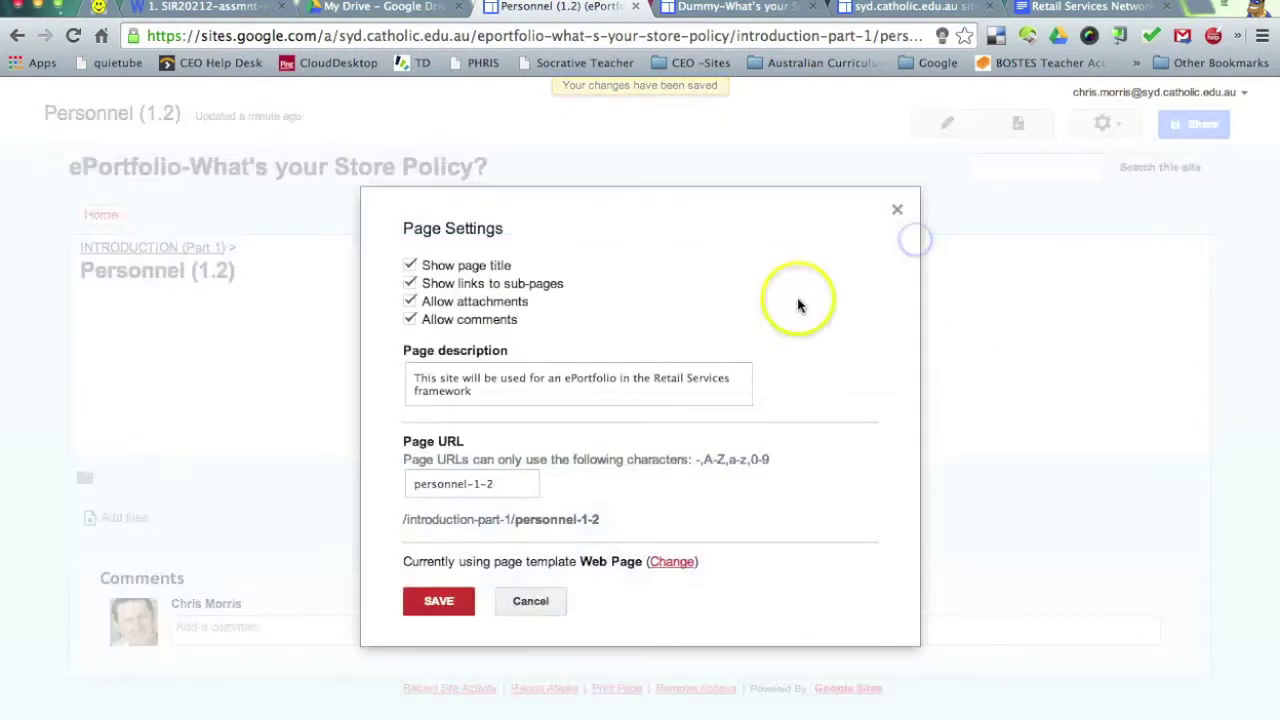
{"action": "left_click", "coordinate": [409, 301]}
{"action": "left_click", "coordinate": [445, 601]}
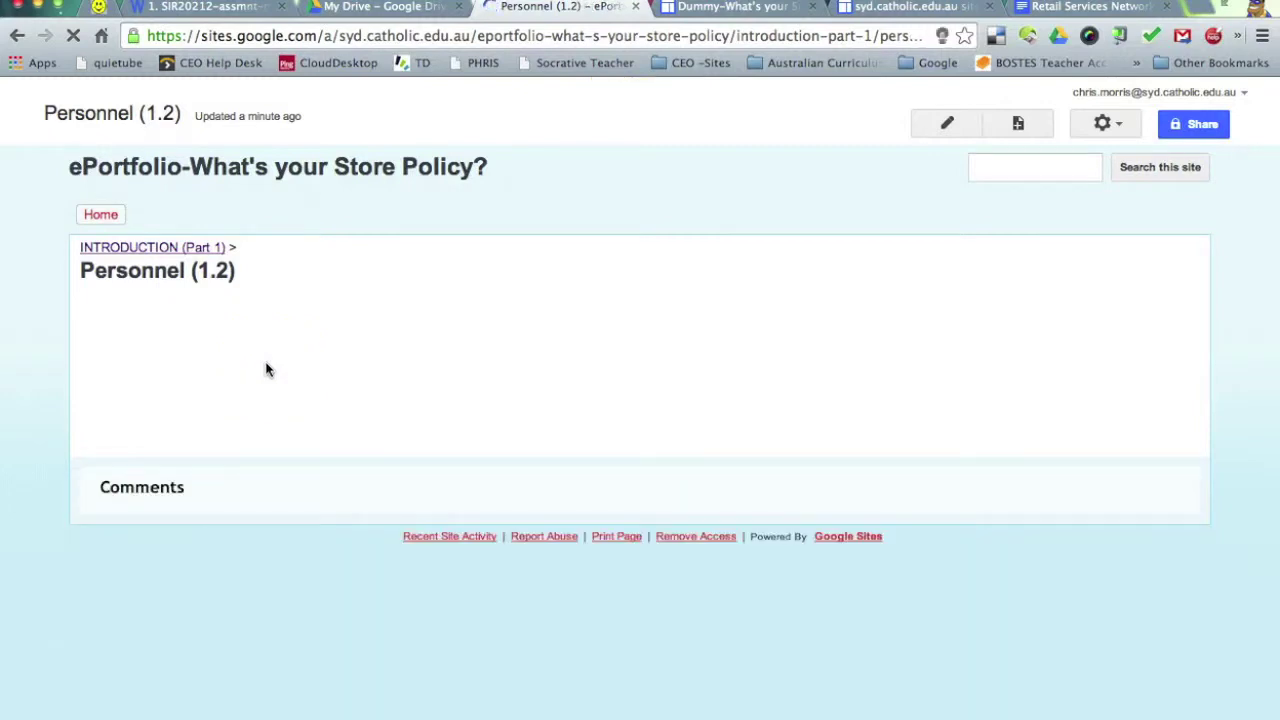
{"action": "left_click", "coordinate": [266, 366]}
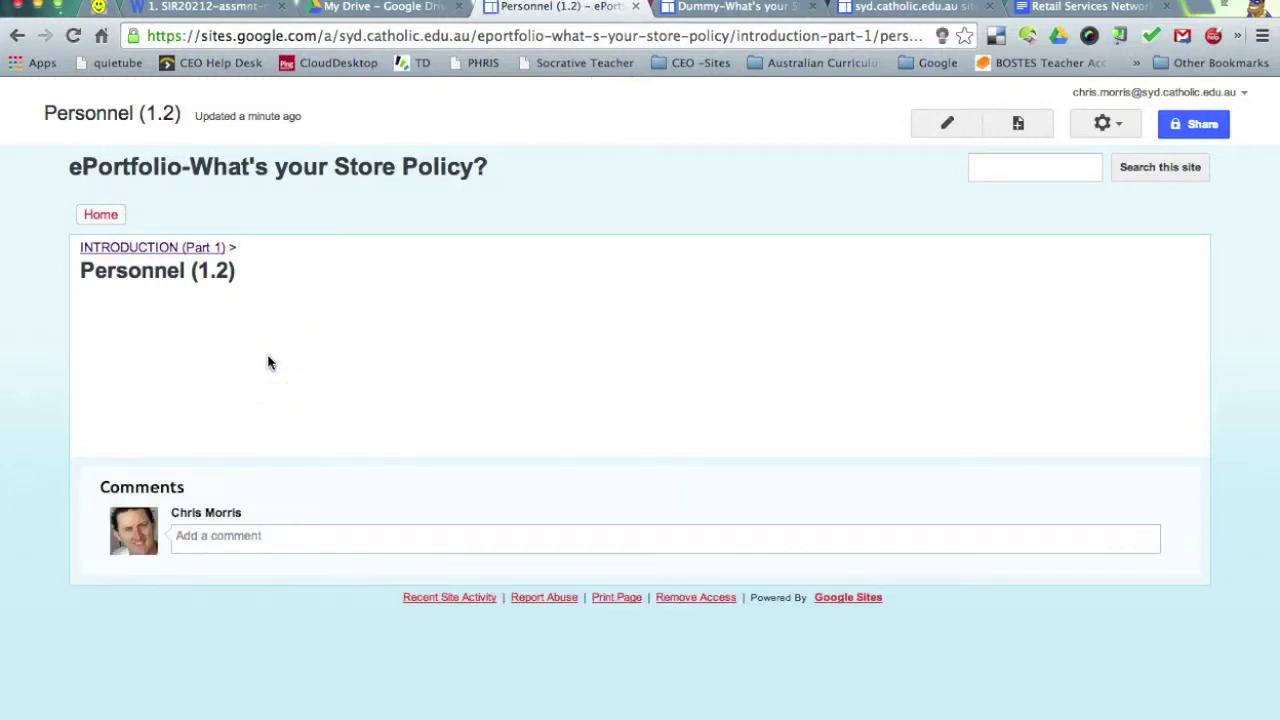
{"action": "left_click", "coordinate": [753, 544]}
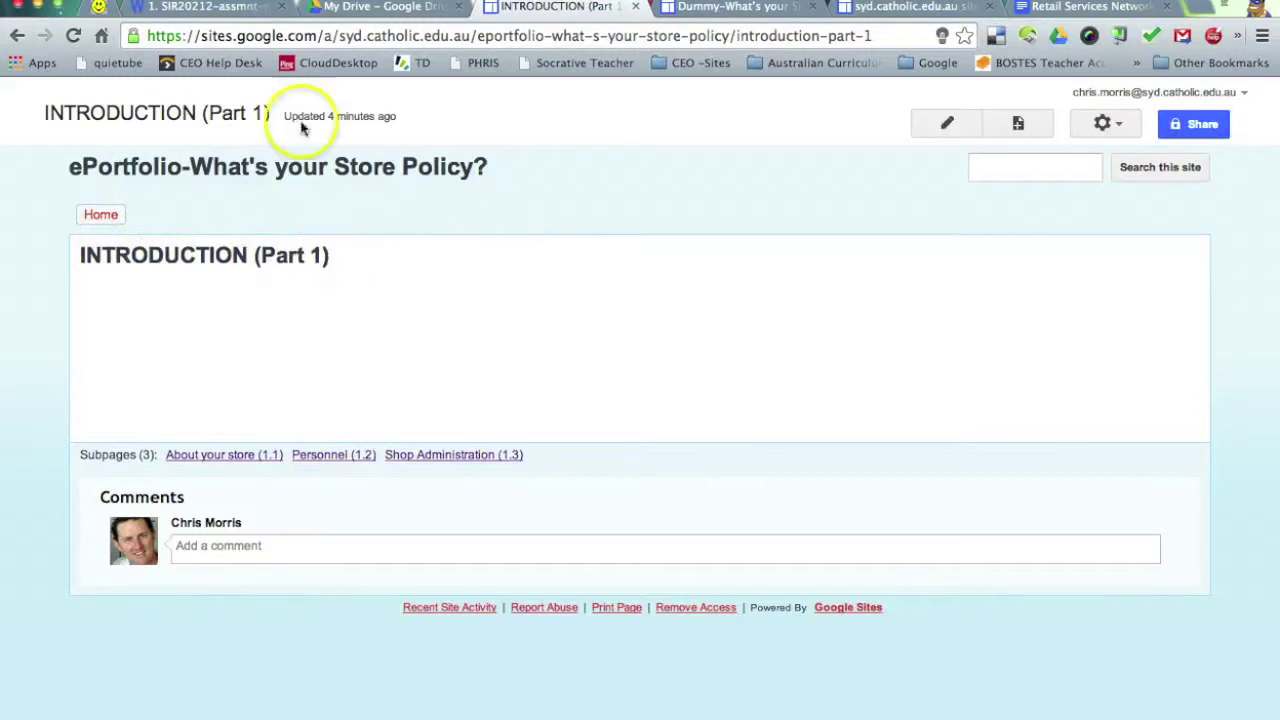
{"action": "left_click", "coordinate": [195, 7]}
{"action": "left_click_drag", "start_coordinate": [358, 374], "coordinate": [746, 411]}
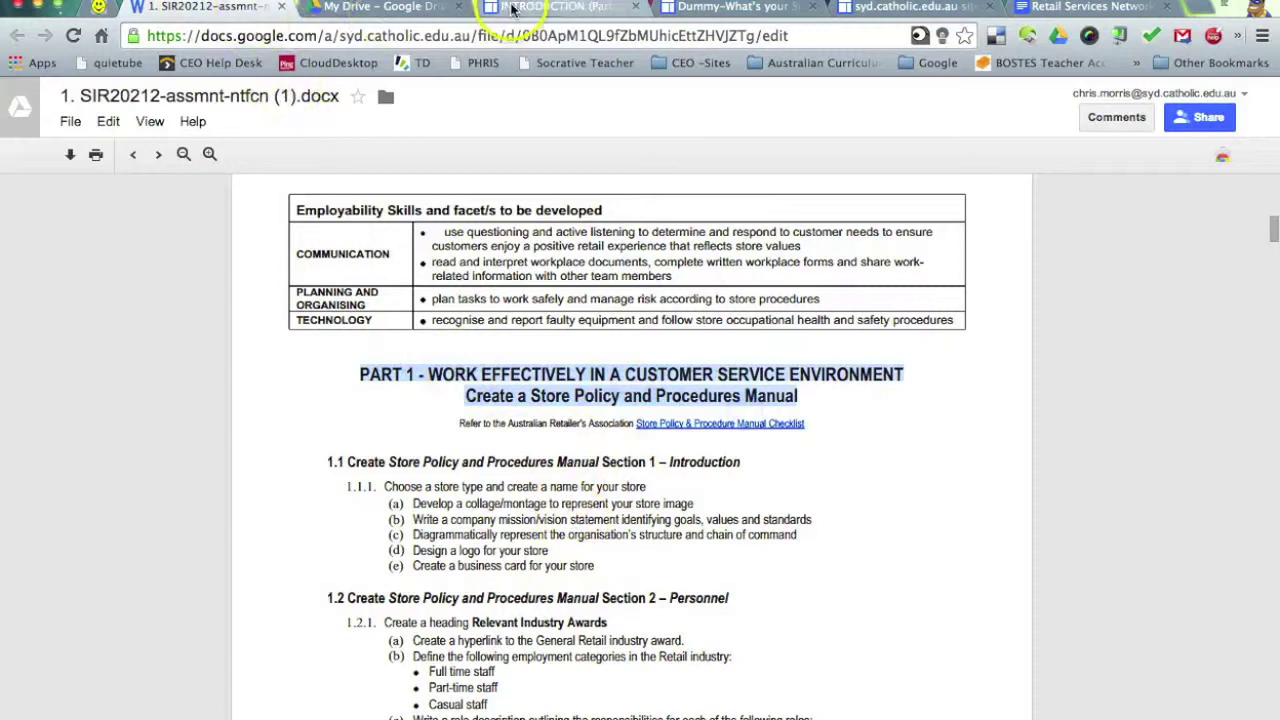
{"action": "left_click", "coordinate": [555, 7]}
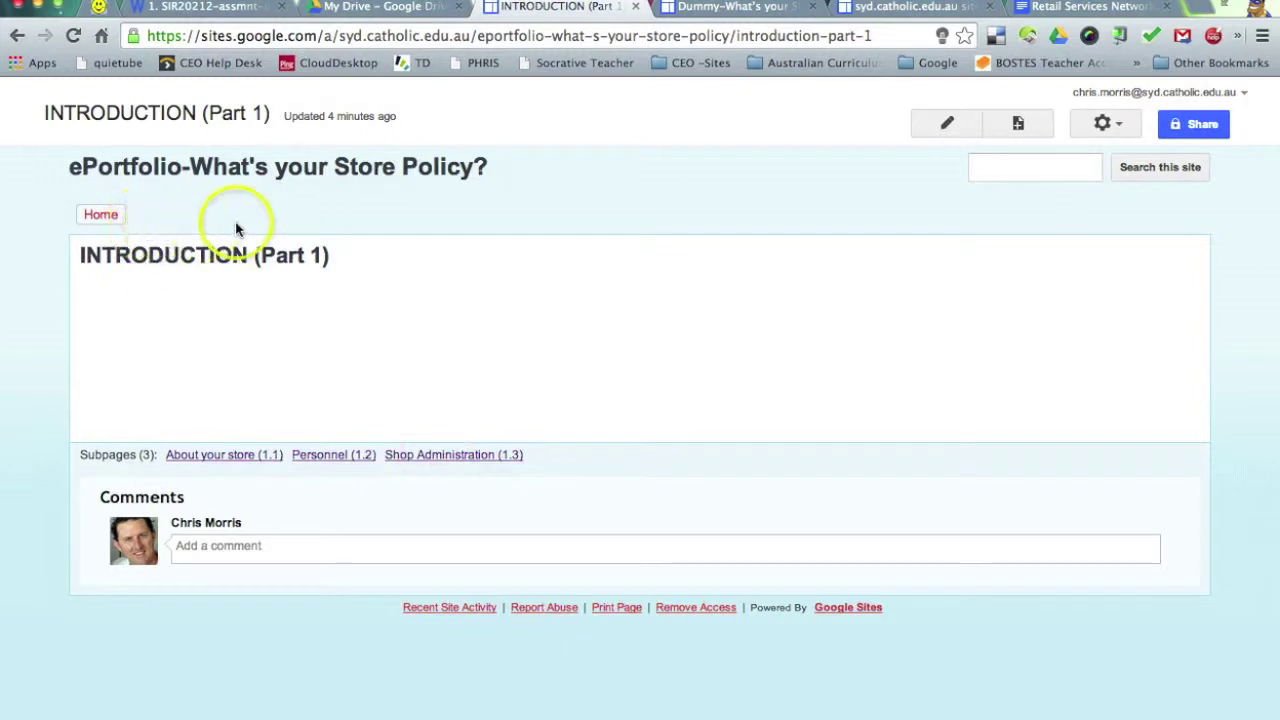
{"action": "left_click", "coordinate": [679, 10]}
{"action": "mouse_move", "coordinate": [203, 237]}
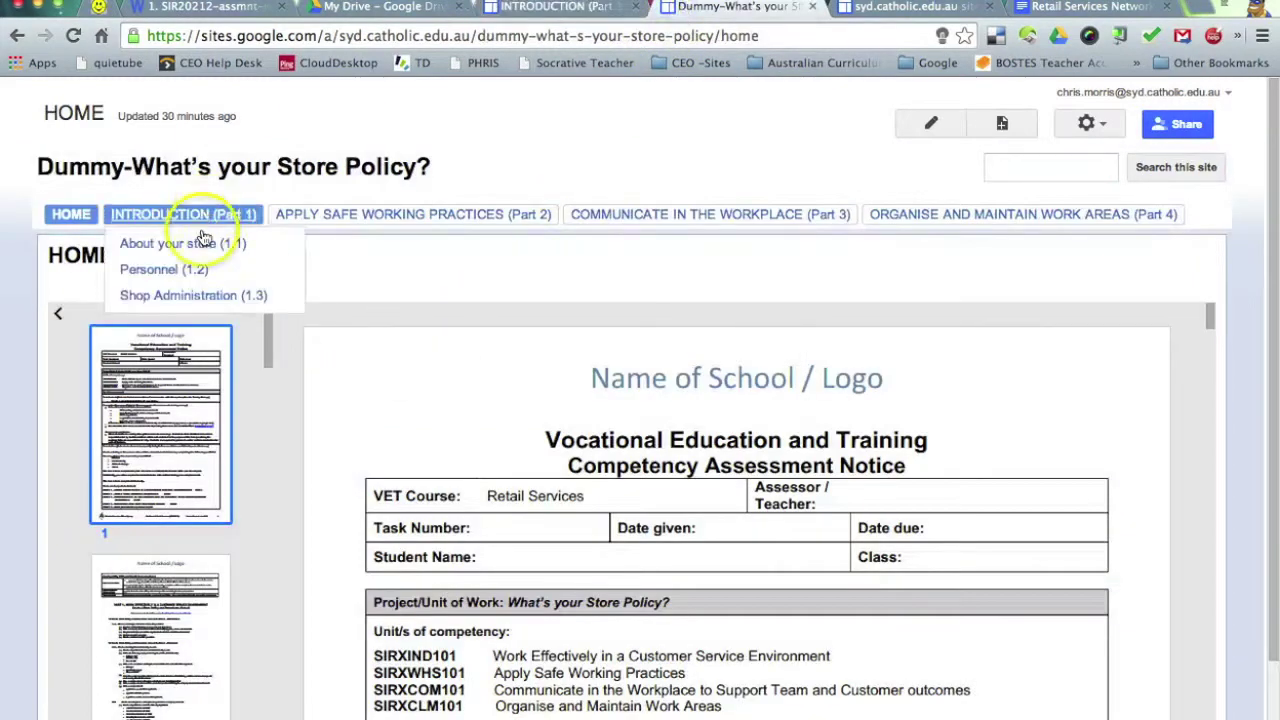
{"action": "left_click", "coordinate": [503, 8]}
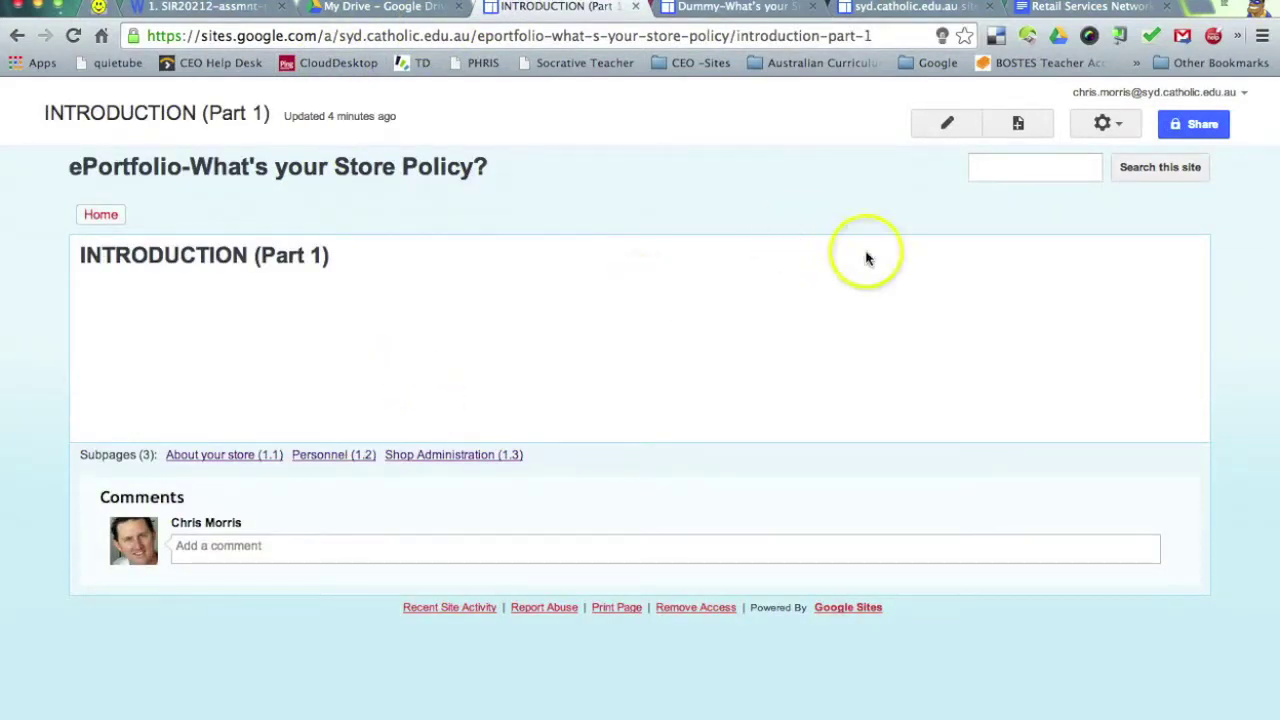
Enter site layout editing and open Configure navigation for the horizontal navigation bar.
{"action": "left_click", "coordinate": [1112, 132]}
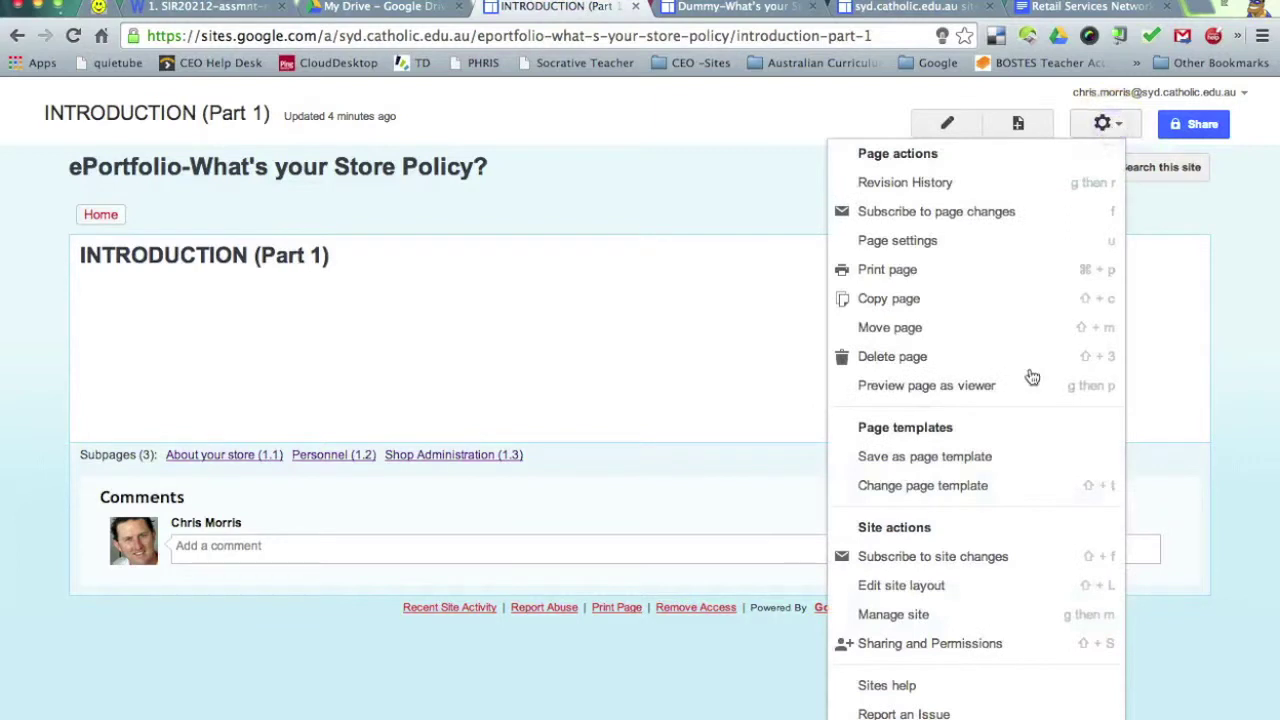
{"action": "left_click", "coordinate": [961, 588]}
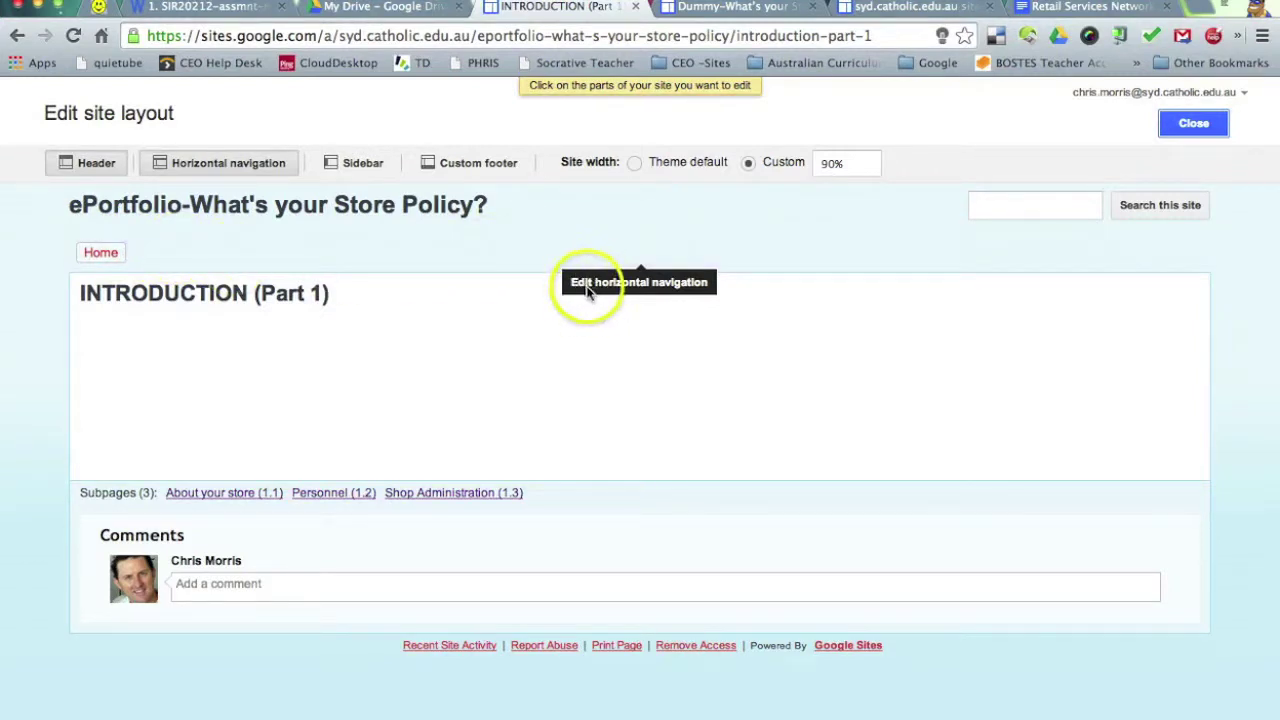
{"action": "left_click", "coordinate": [275, 250]}
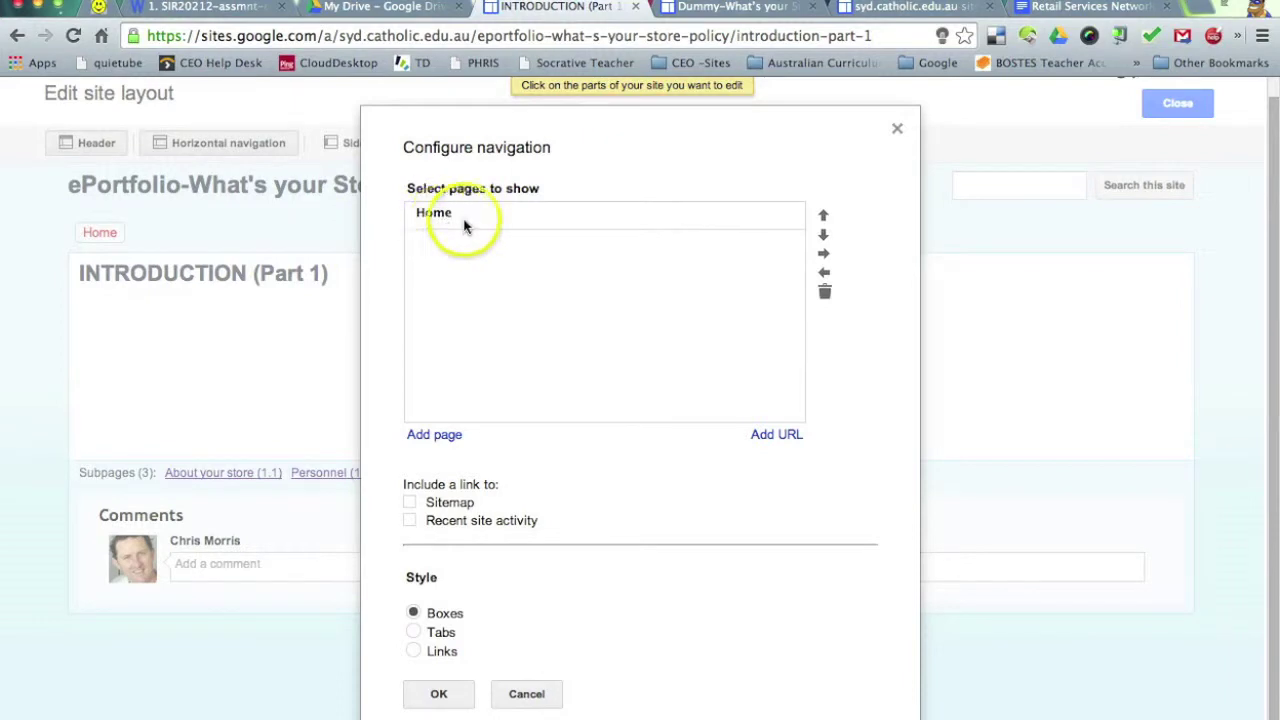
Add INTRODUCTION (Part 1) to the horizontal navigation, removing a mistakenly added About your store.
{"action": "left_click", "coordinate": [443, 434]}
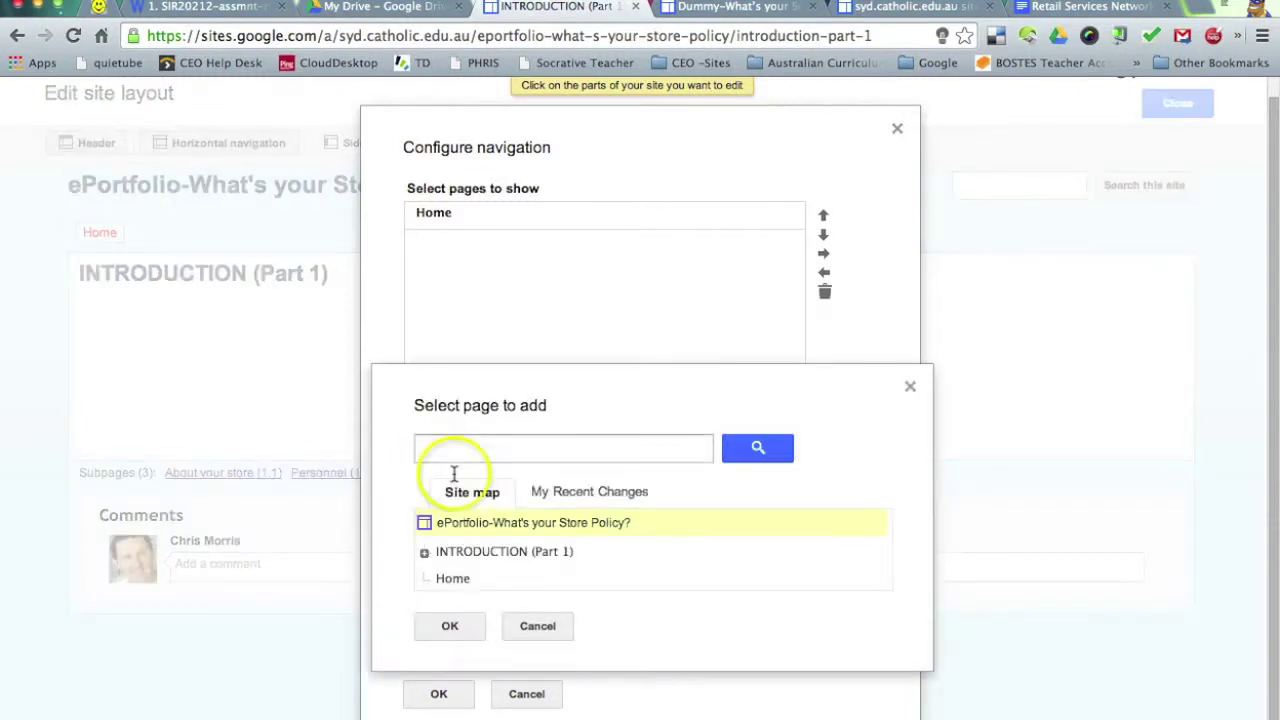
{"action": "left_click", "coordinate": [425, 556]}
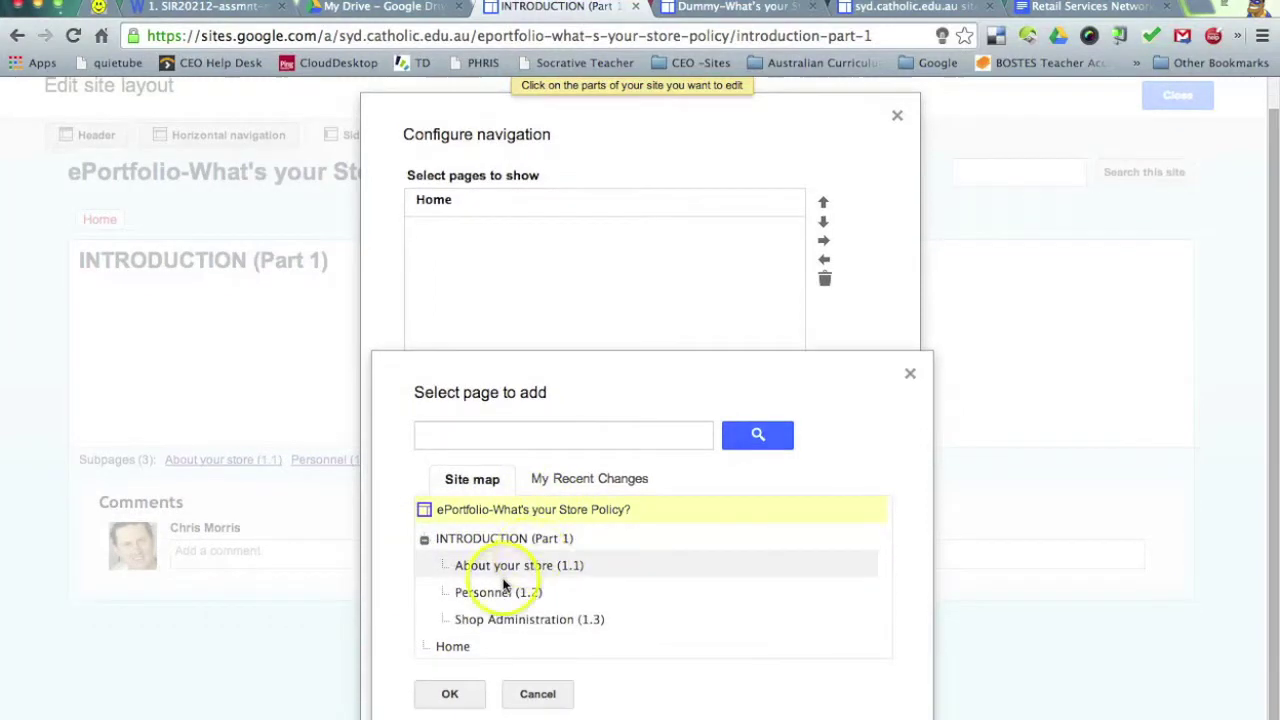
{"action": "left_click", "coordinate": [497, 572]}
{"action": "left_click", "coordinate": [466, 705]}
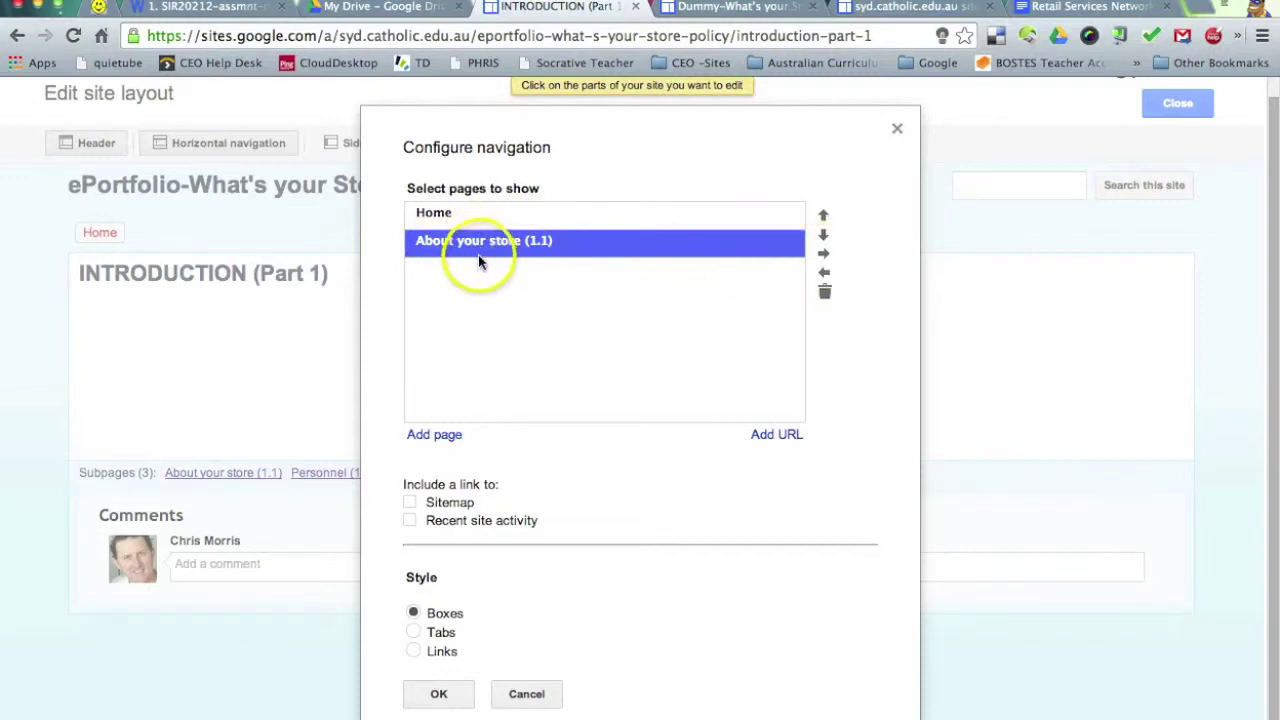
{"action": "left_click", "coordinate": [826, 293]}
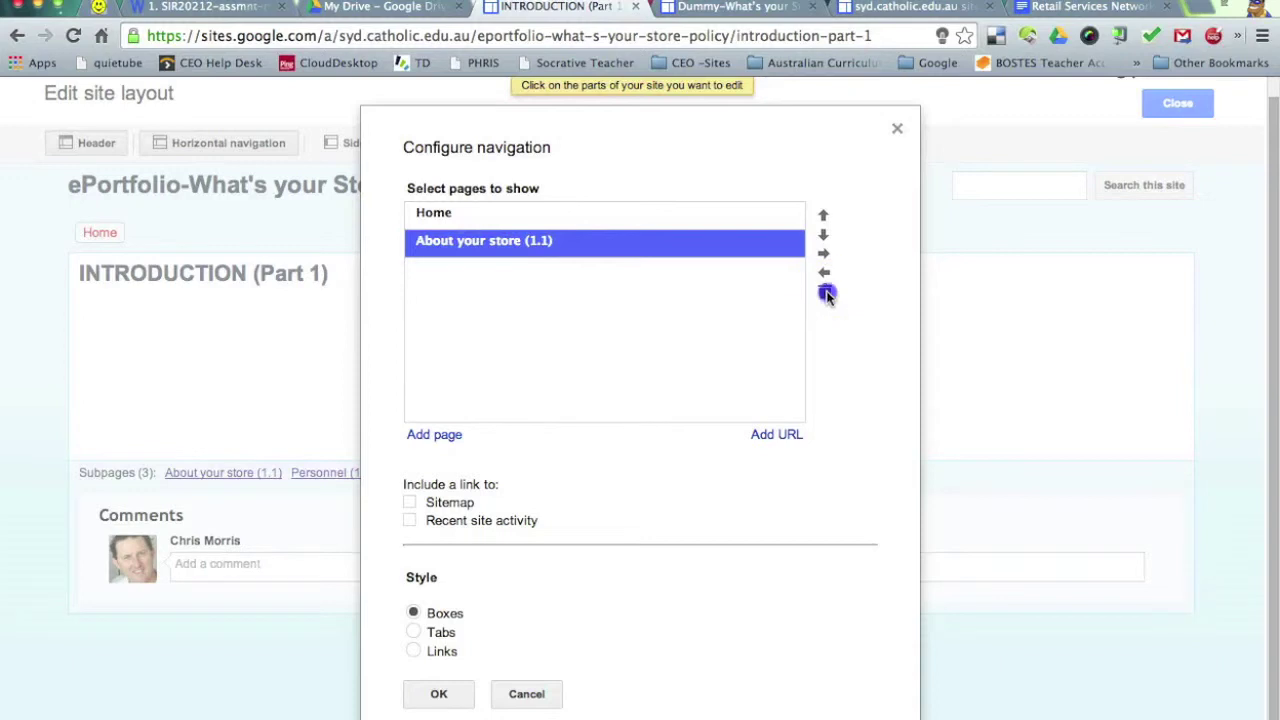
{"action": "left_click", "coordinate": [428, 436]}
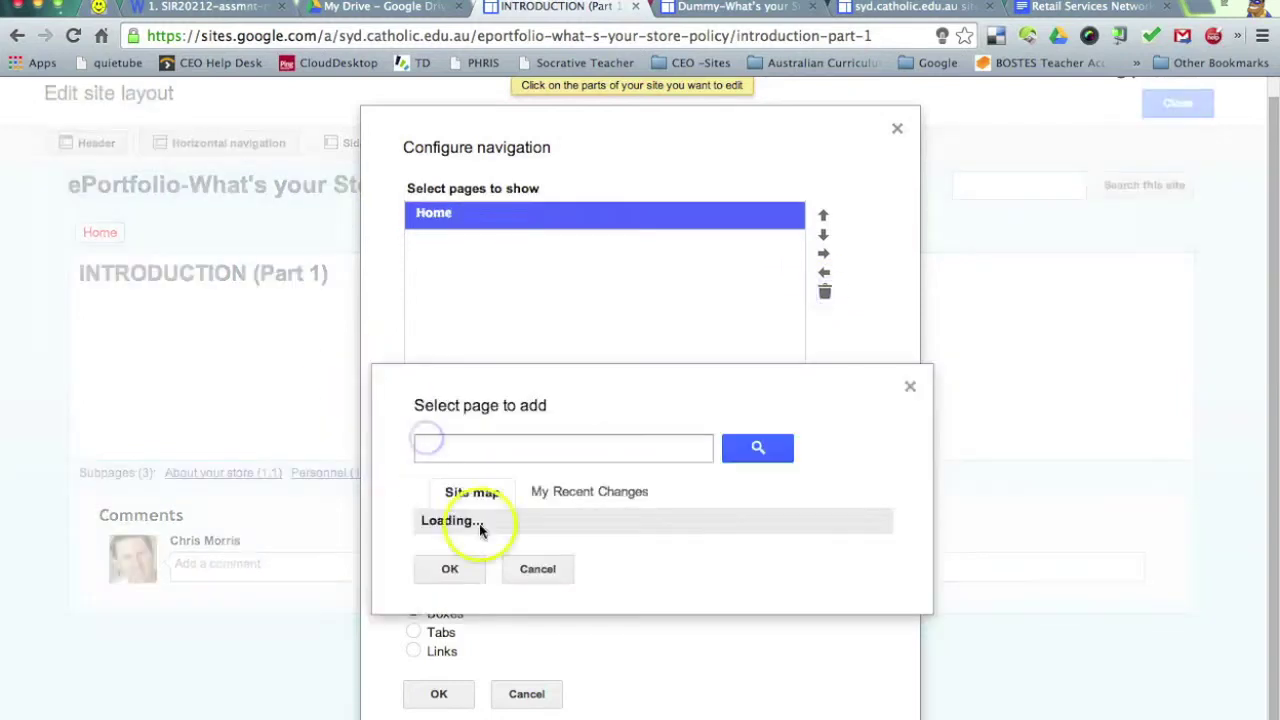
{"action": "left_click", "coordinate": [466, 551]}
{"action": "left_click", "coordinate": [455, 626]}
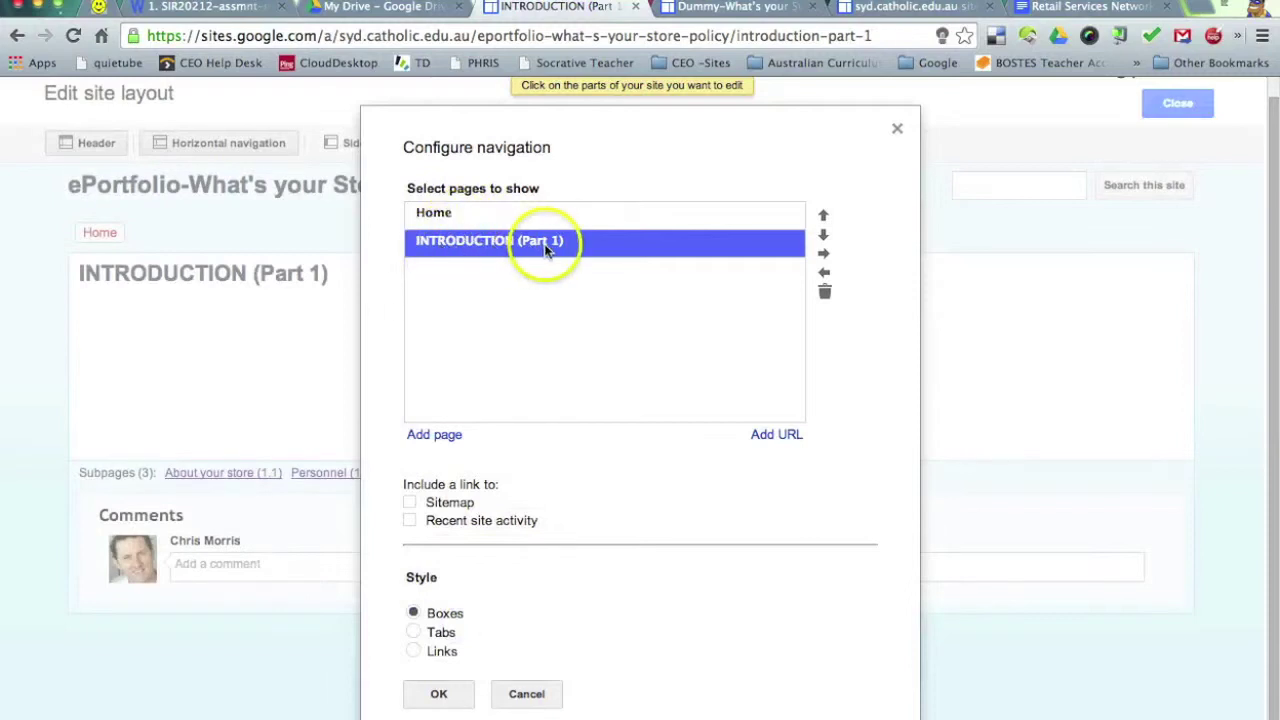
Add About your store (1.1) and indent it under INTRODUCTION (Part 1).
{"action": "left_click", "coordinate": [446, 437]}
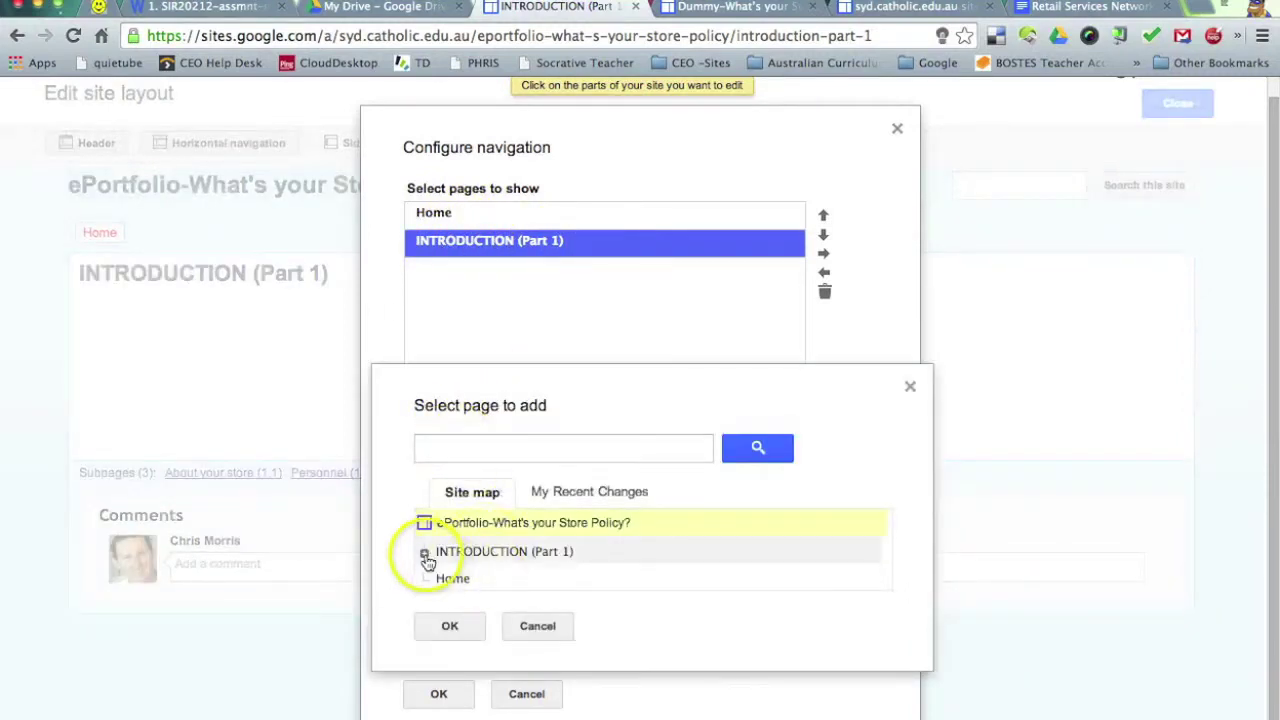
{"action": "left_click", "coordinate": [425, 553]}
{"action": "left_click", "coordinate": [490, 579]}
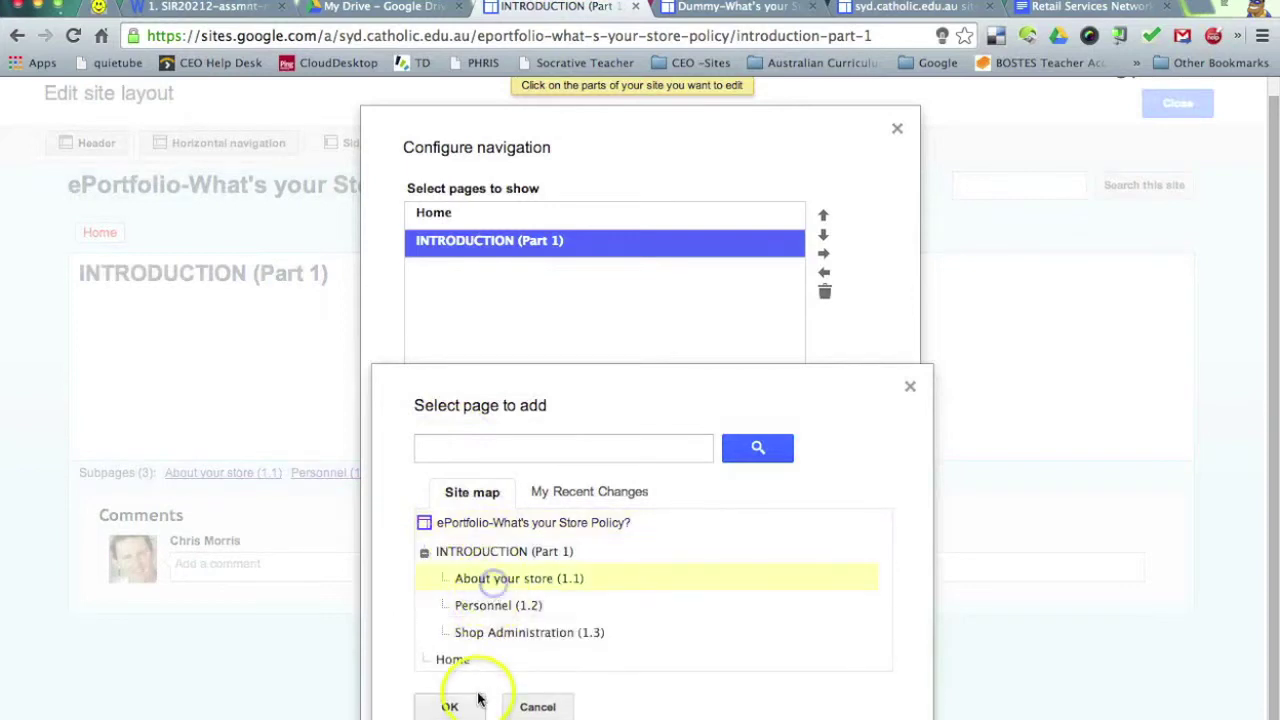
{"action": "left_click", "coordinate": [450, 707]}
{"action": "left_click", "coordinate": [823, 255]}
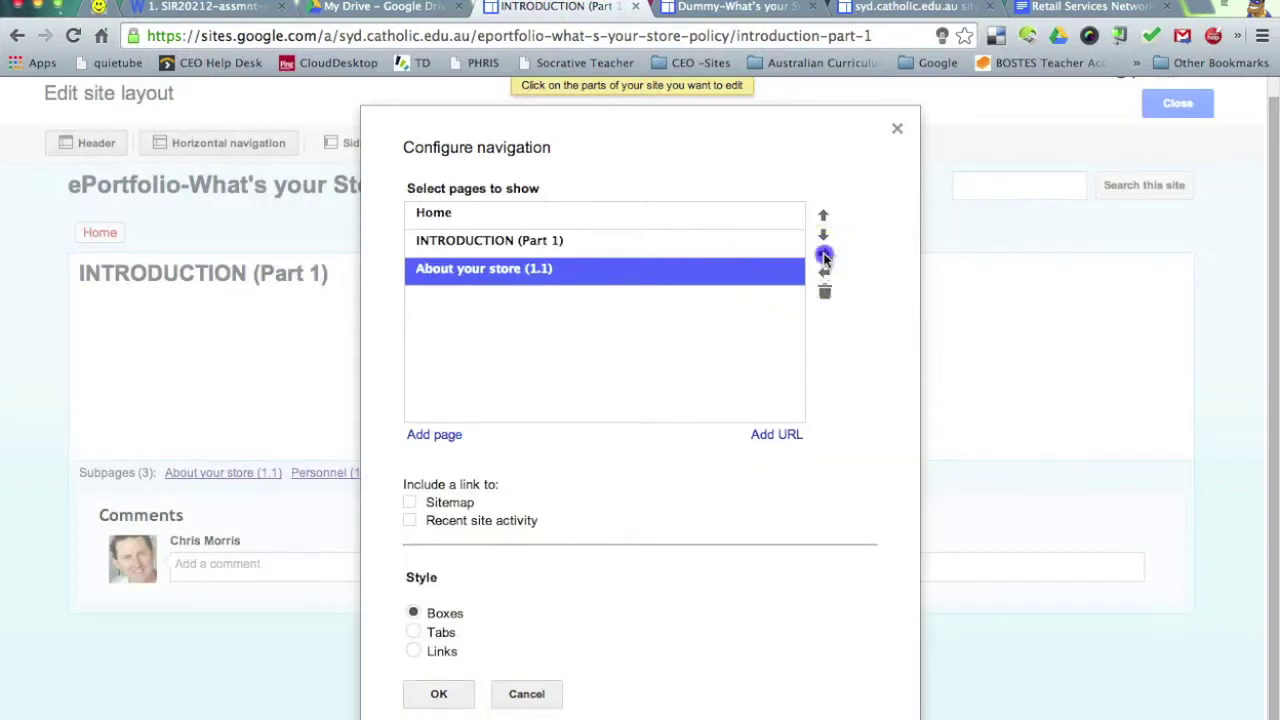
{"action": "left_click", "coordinate": [823, 256]}
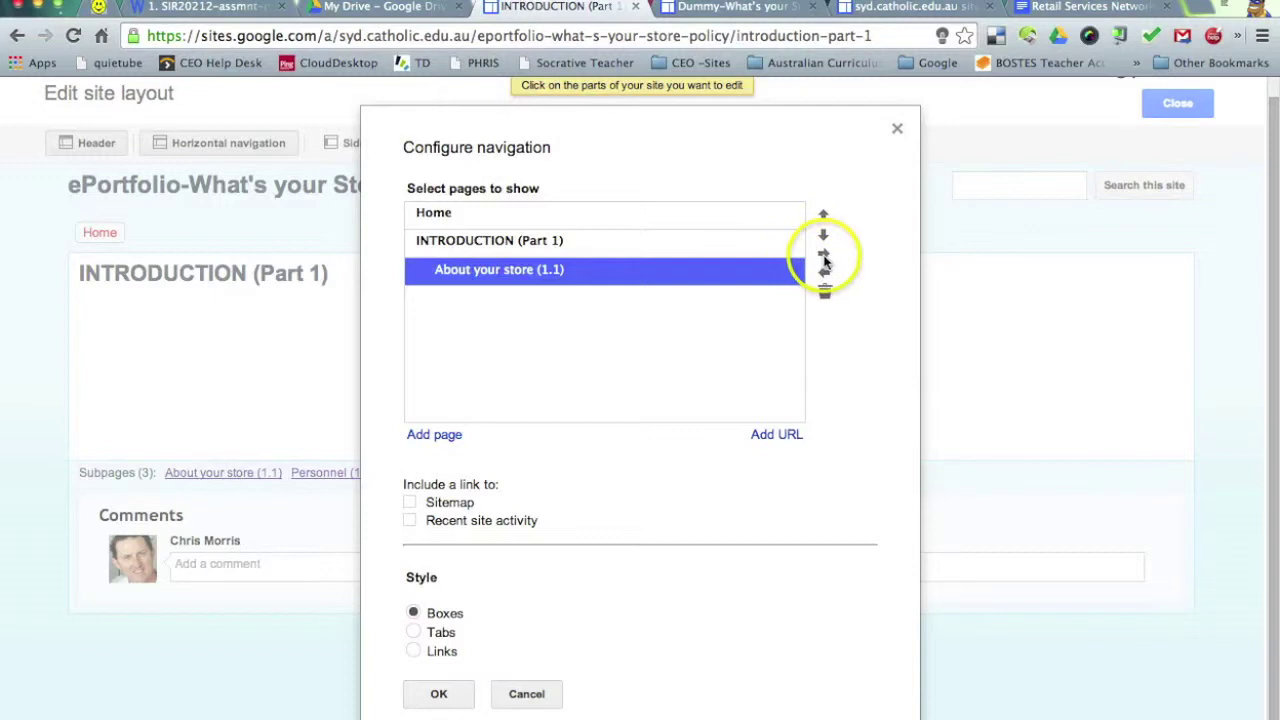
Add Personnel (1.2) and Shop Administration (1.3) to the navigation list.
{"action": "left_click", "coordinate": [436, 434]}
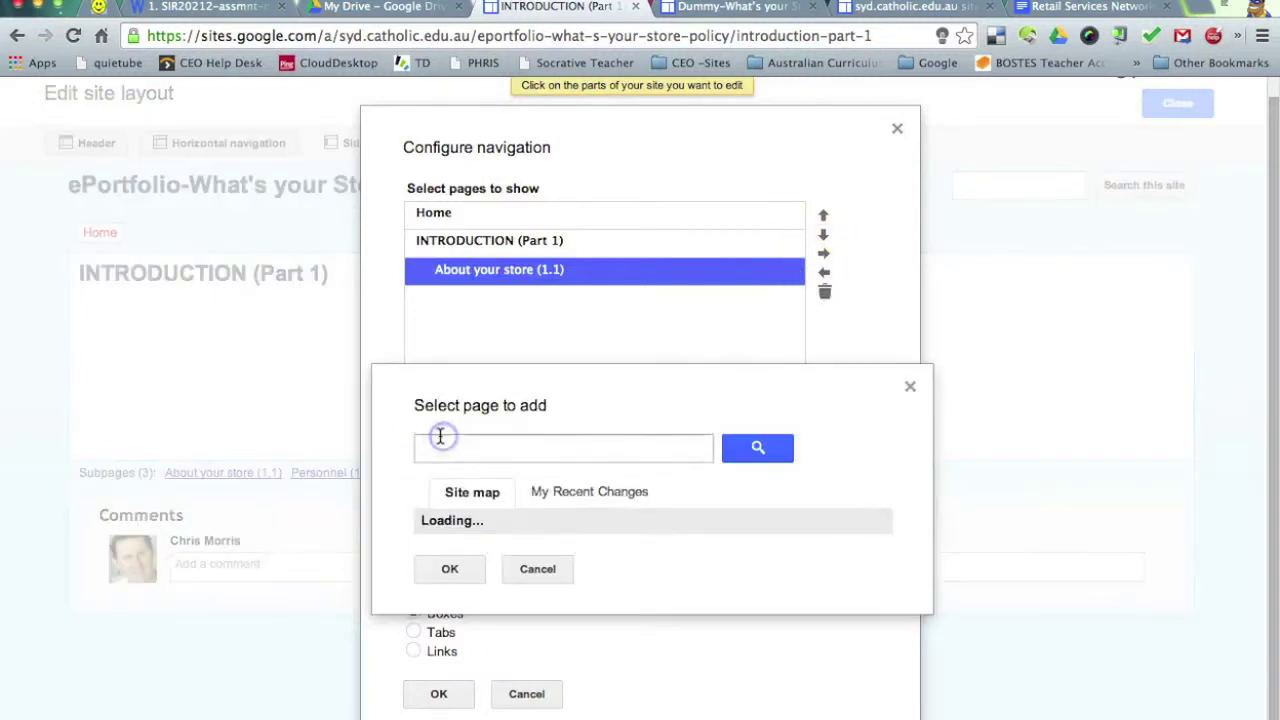
{"action": "left_click", "coordinate": [424, 551]}
{"action": "left_click", "coordinate": [490, 608]}
{"action": "left_click", "coordinate": [450, 707]}
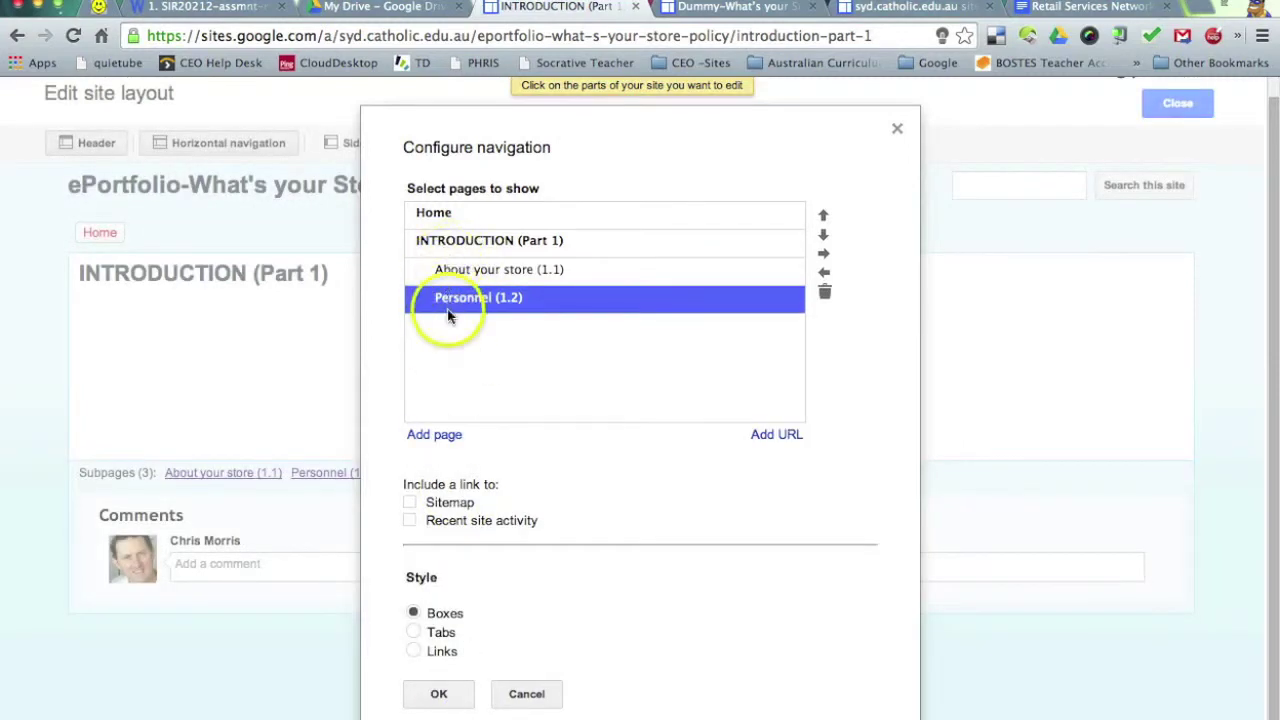
{"action": "left_click", "coordinate": [424, 438]}
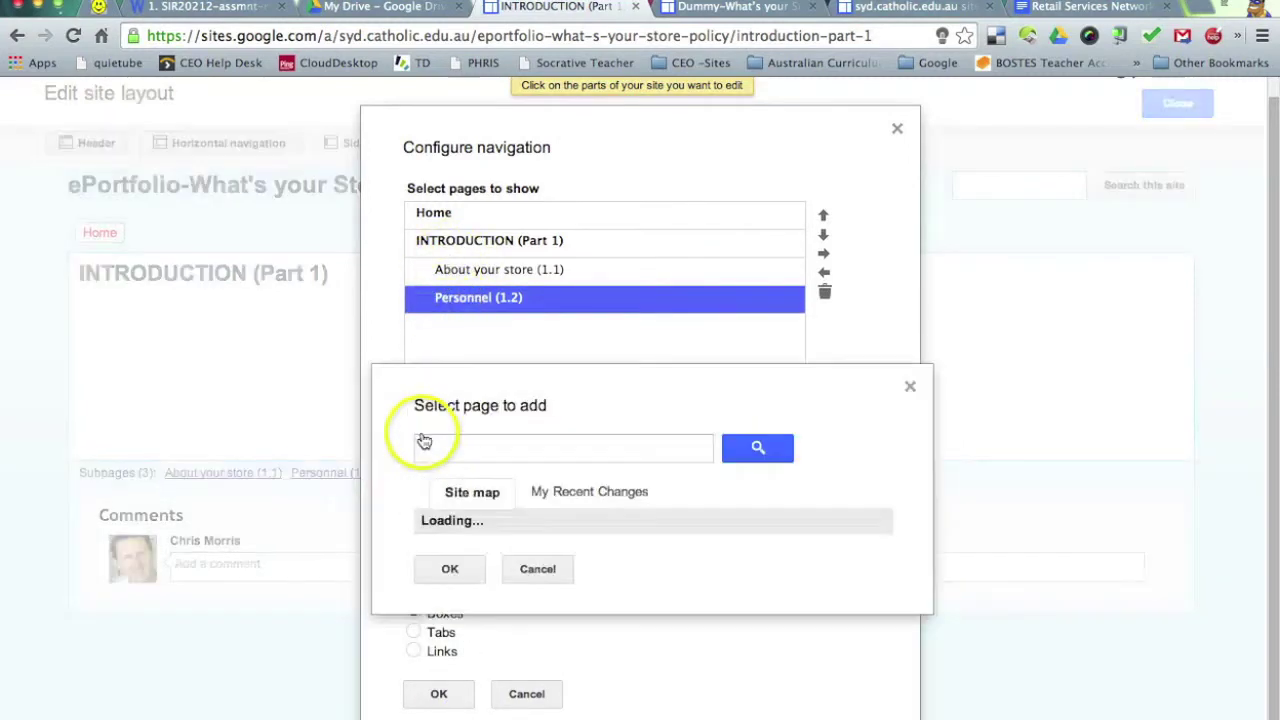
{"action": "left_click", "coordinate": [425, 552]}
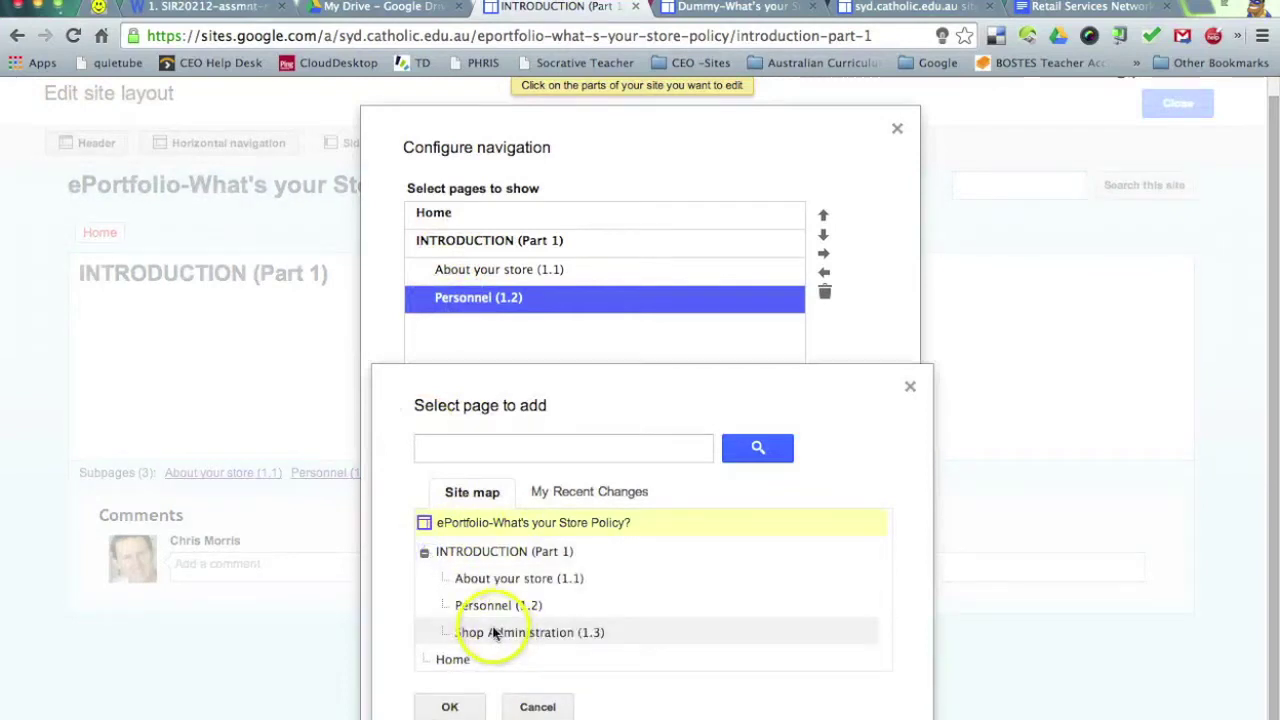
{"action": "left_click", "coordinate": [500, 634]}
{"action": "left_click", "coordinate": [450, 705]}
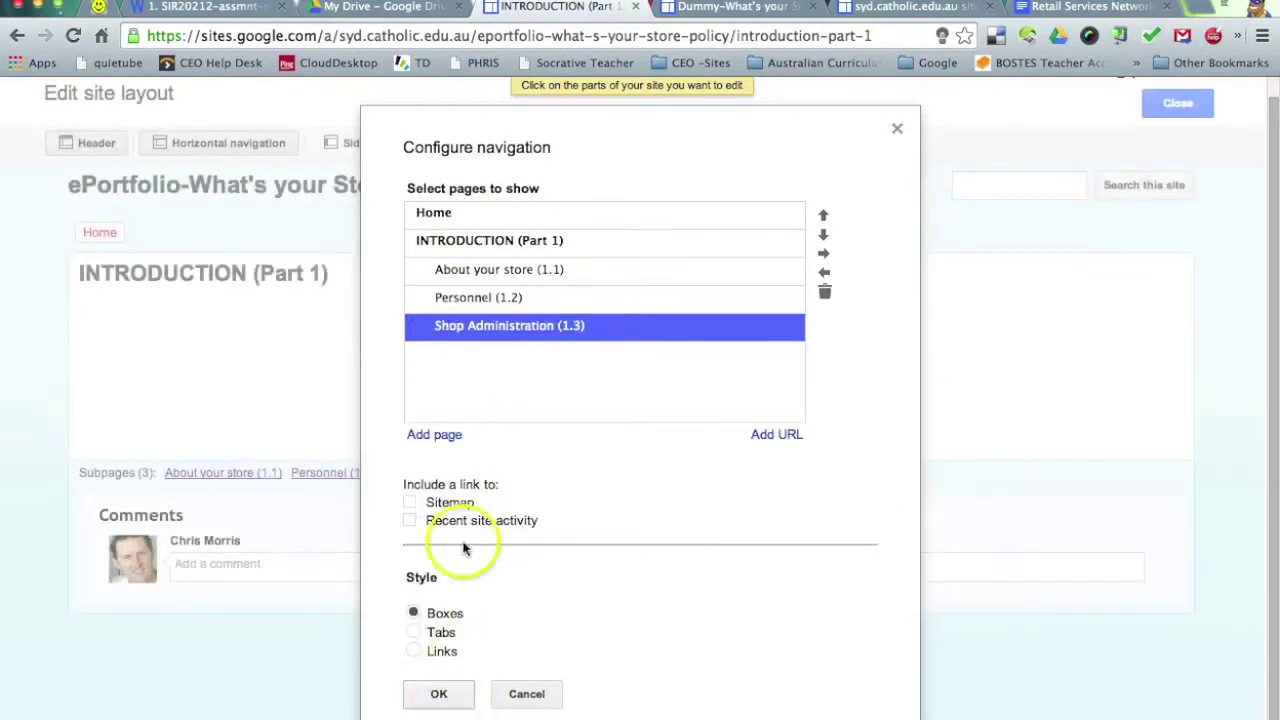
Confirm the navigation configuration and close the site layout editor.
{"action": "left_click", "coordinate": [440, 694]}
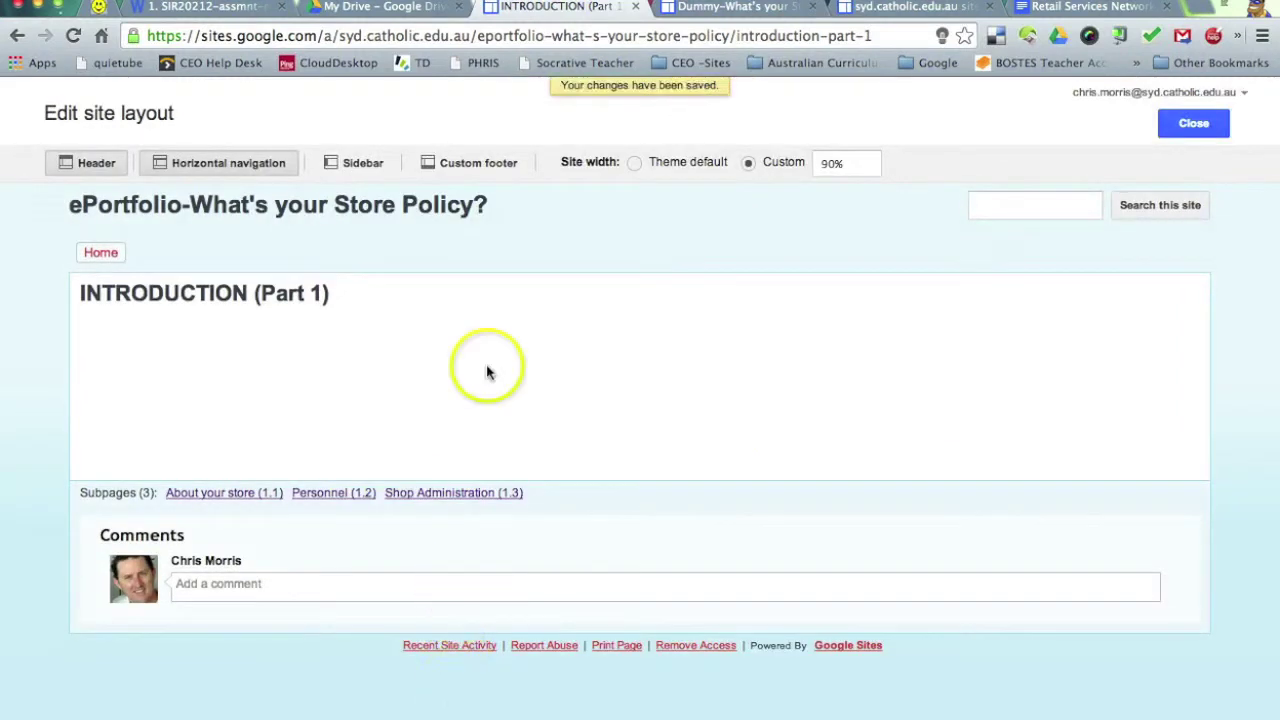
{"action": "left_click", "coordinate": [1192, 123]}
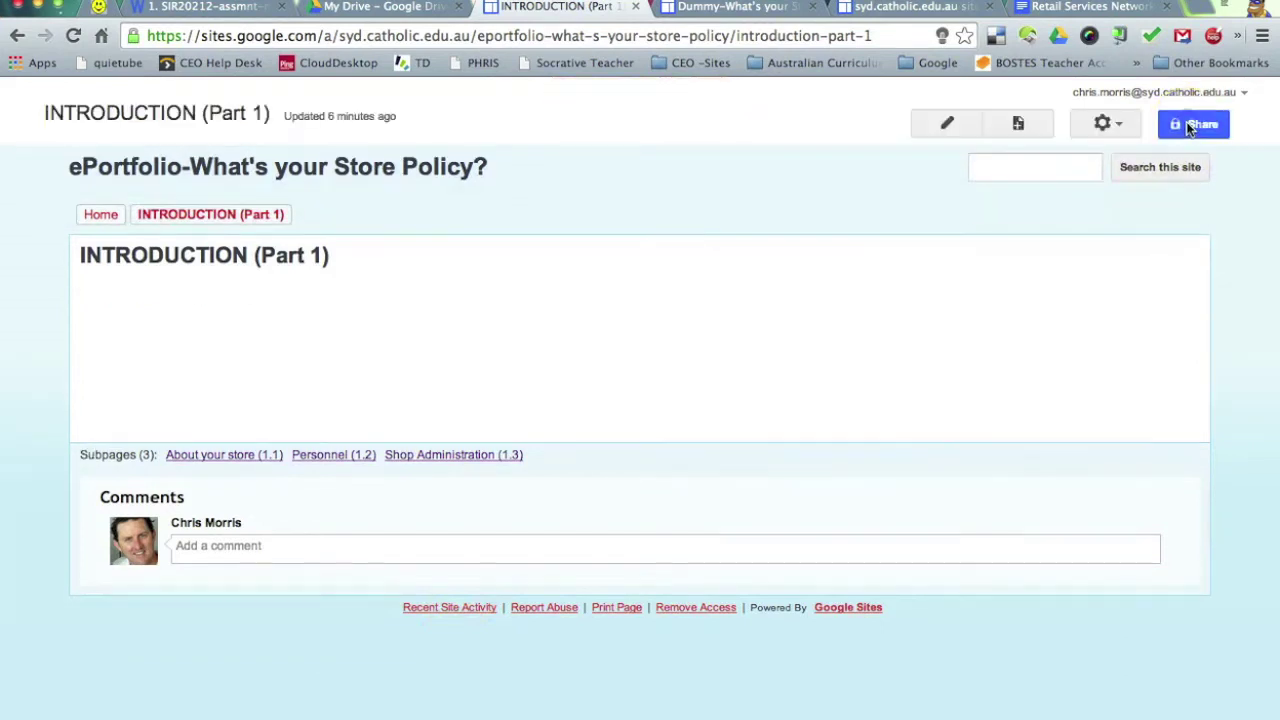
{"action": "mouse_move", "coordinate": [252, 224]}
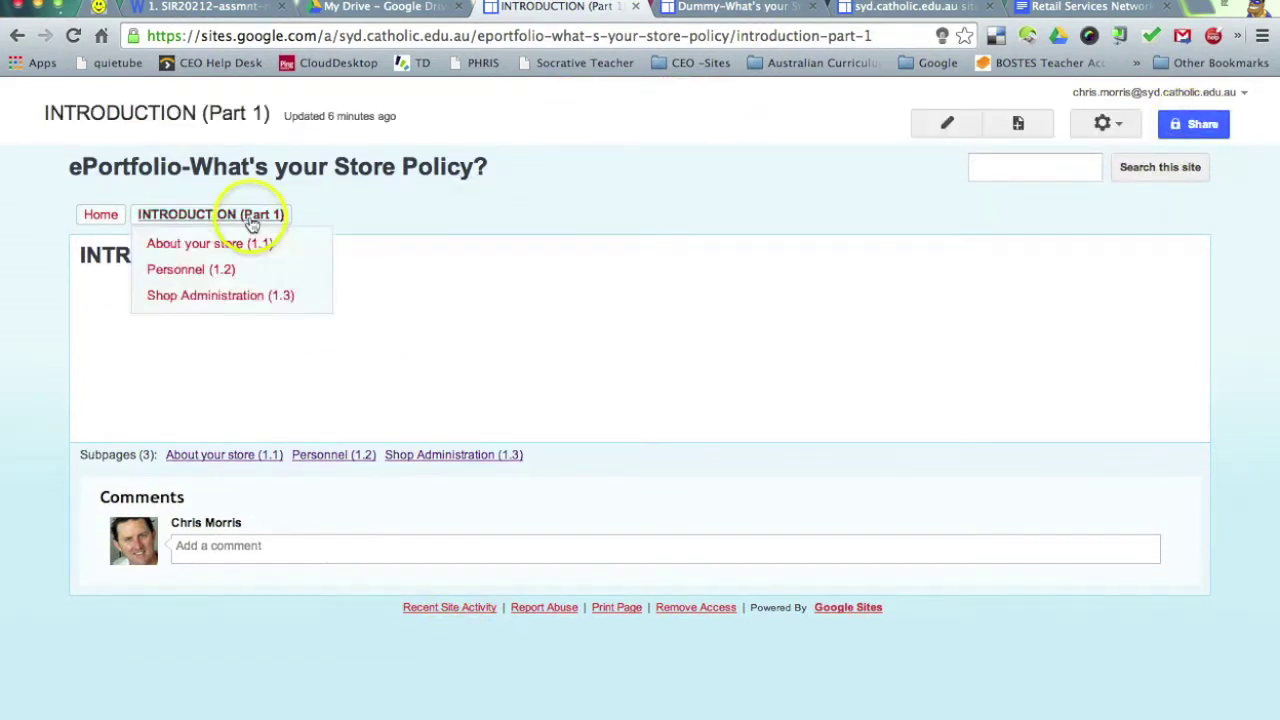